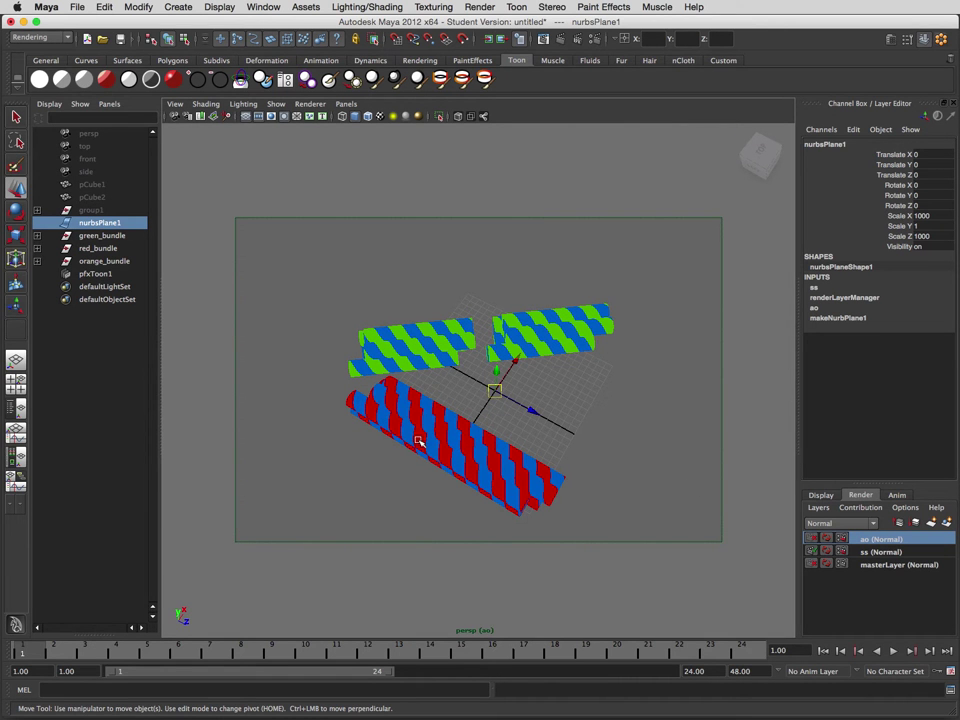
Open an enlarged Hypershade and create a new surface shader, surfaceShader5, in its work area.
left_click(264, 7)
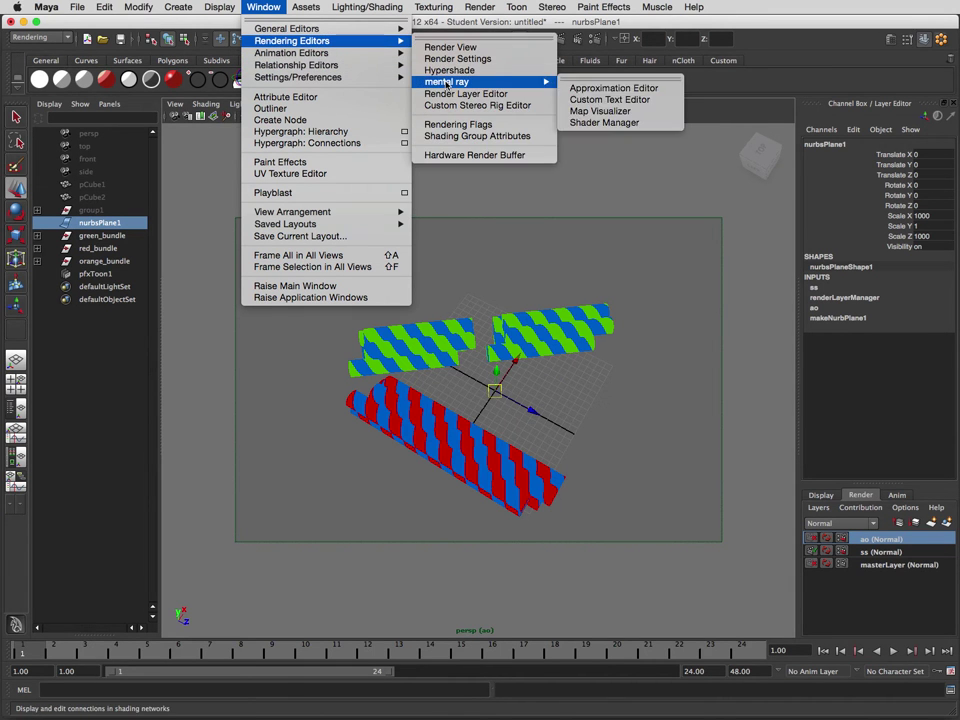
left_click(444, 105)
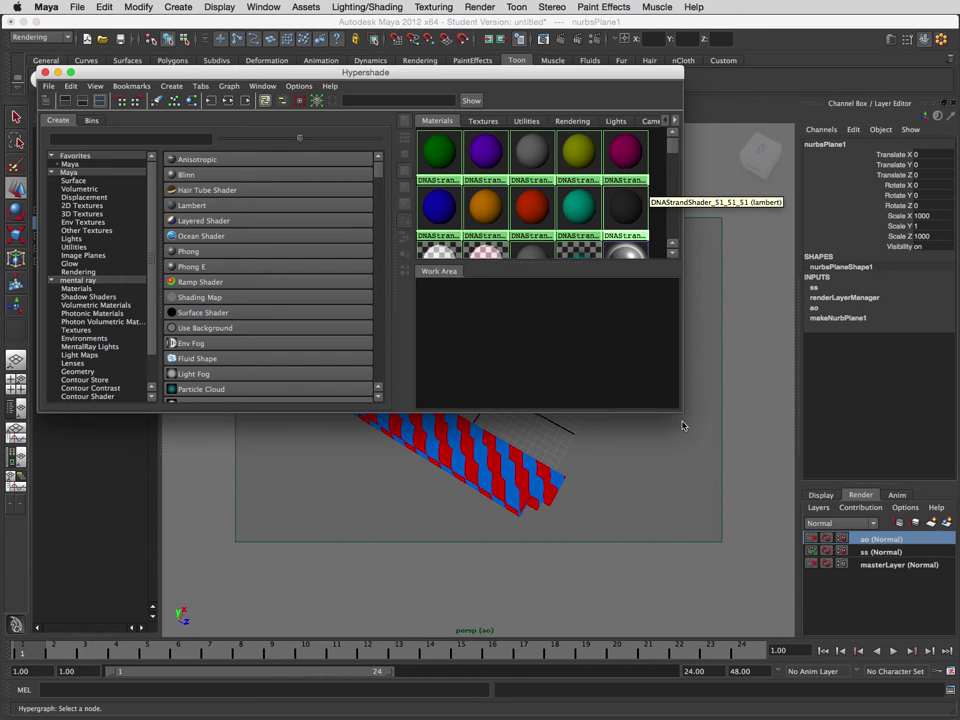
left_click_drag(681, 410, 820, 589)
left_click_drag(394, 353, 250, 285)
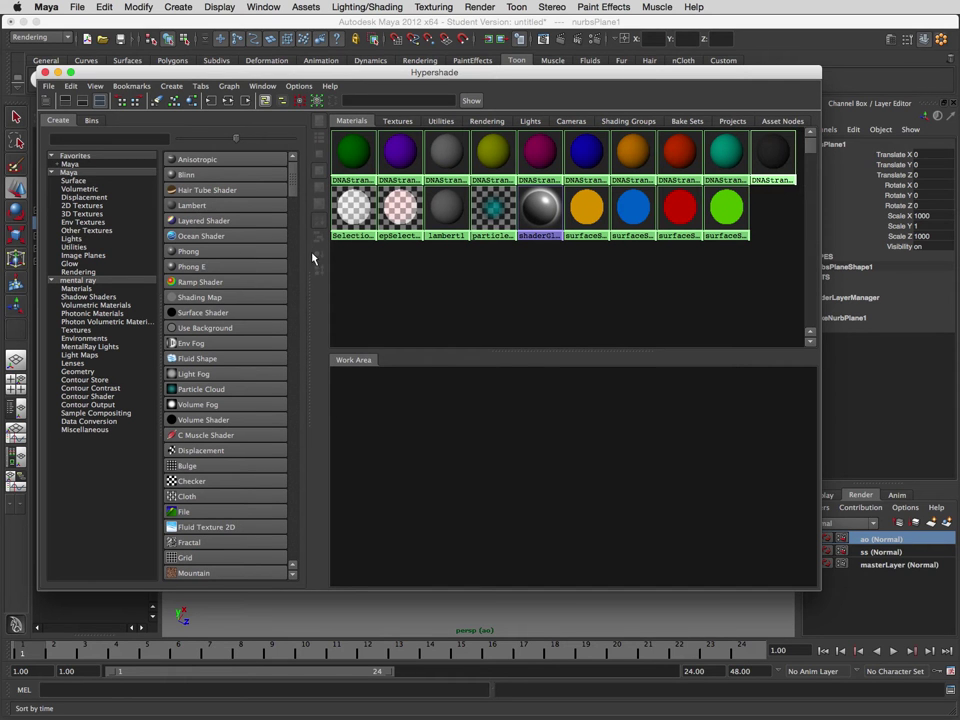
left_click(213, 313)
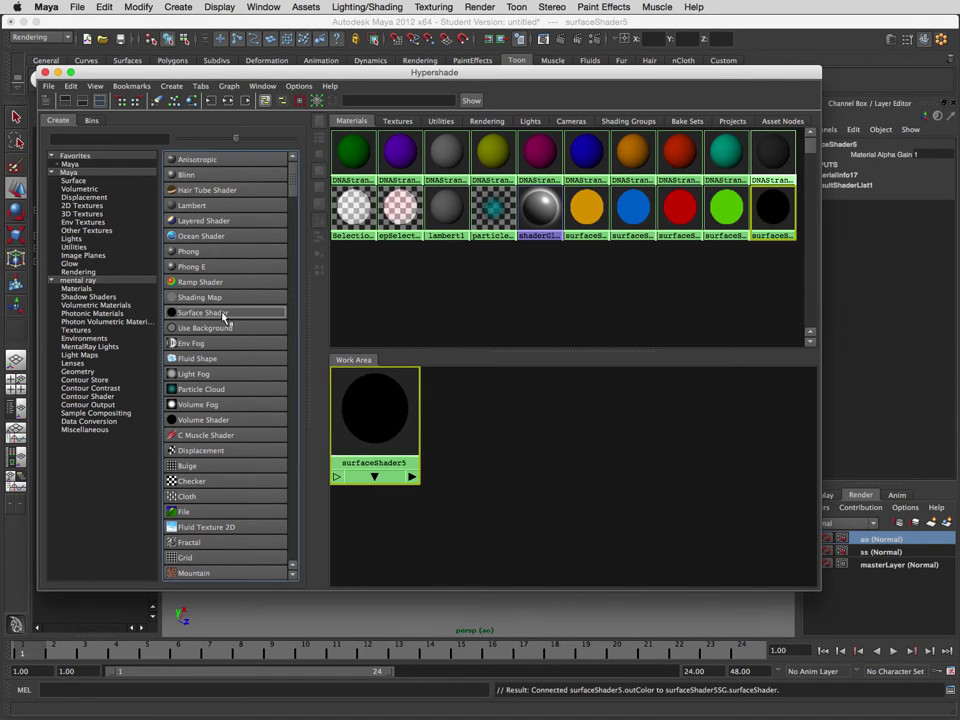
left_click_drag(386, 399, 595, 461)
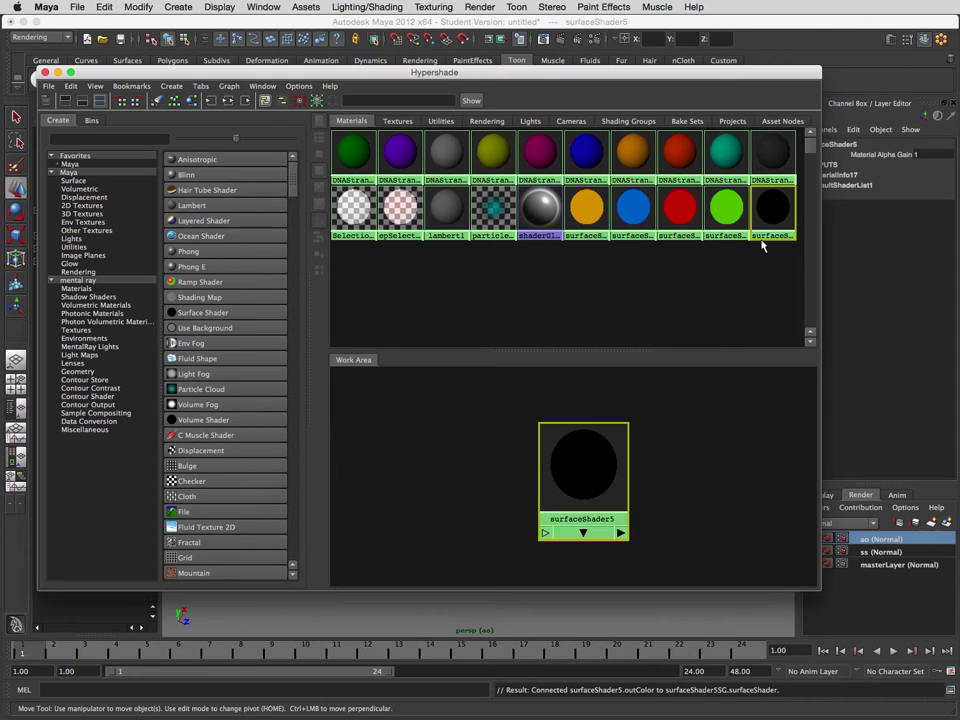
Rename surfaceShader5 to ao_shader in the Attribute Editor's name field.
double_click(604, 453)
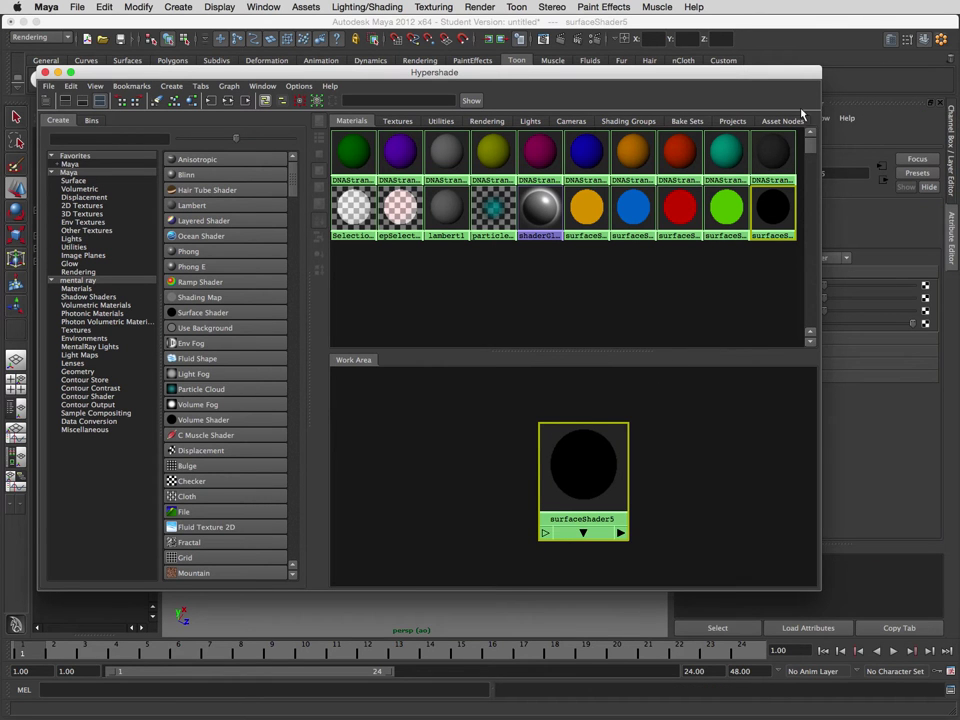
left_click_drag(820, 130, 714, 140)
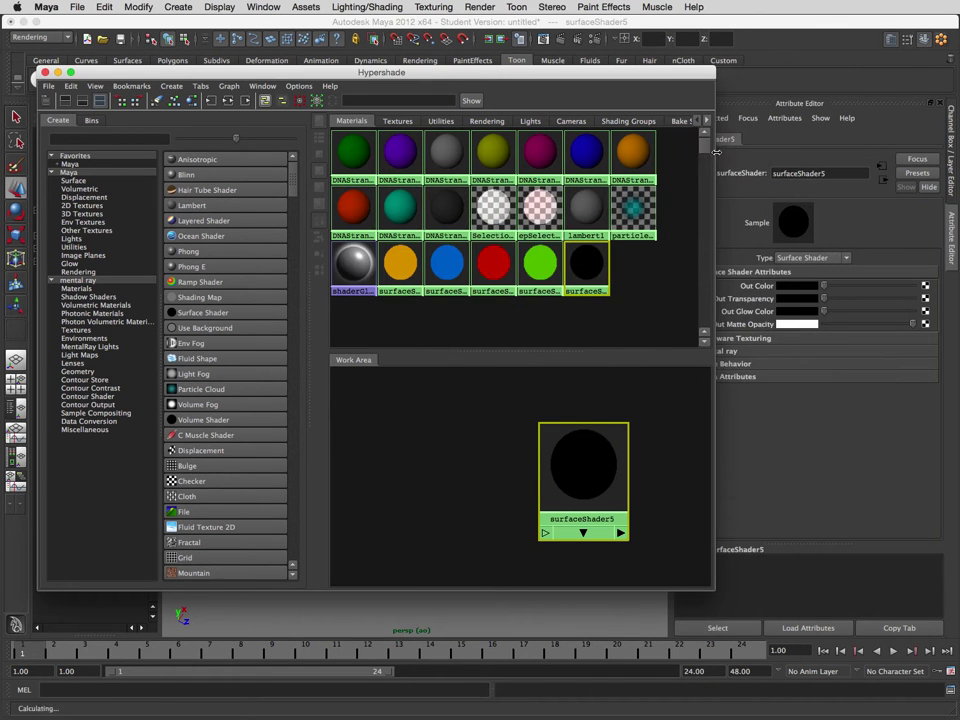
left_click(806, 168)
double_click(806, 170)
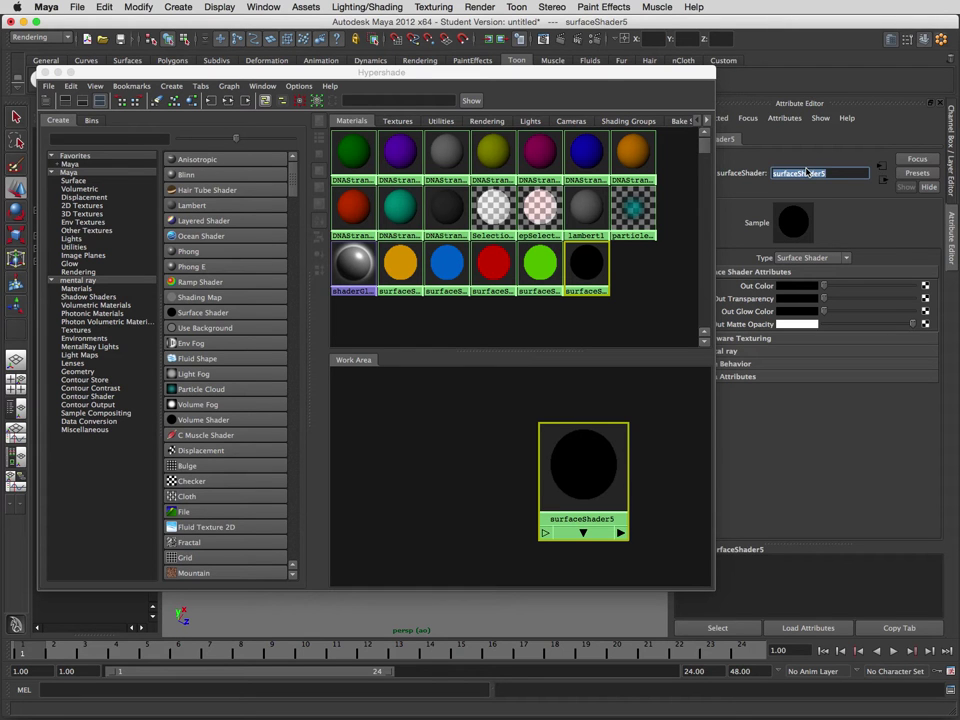
type("am")
type("_ss")
key("Return")
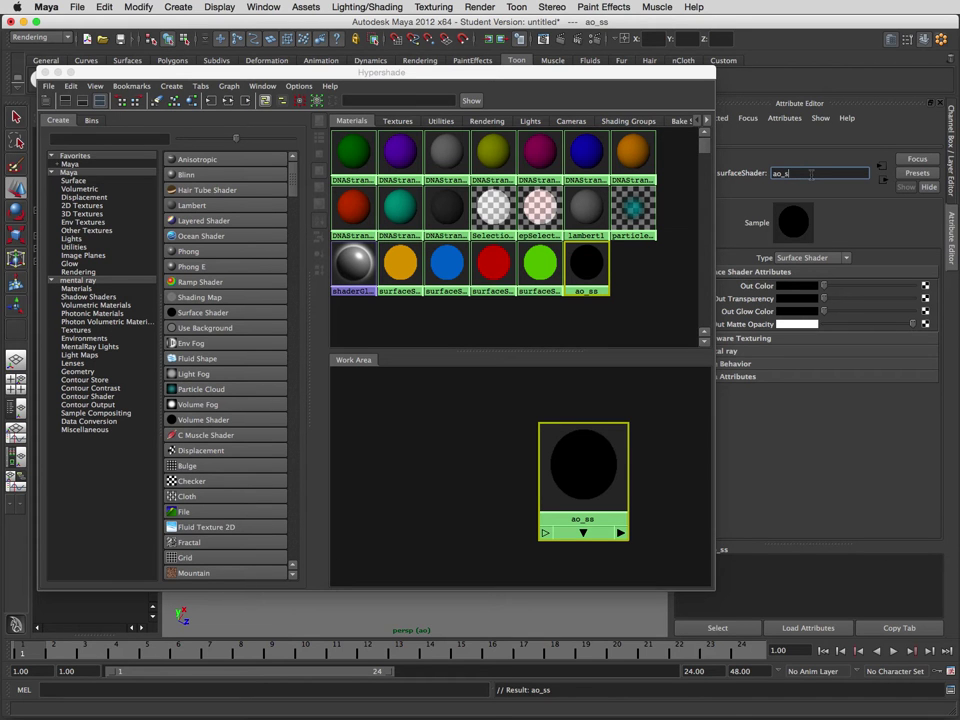
type("der")
key("Return")
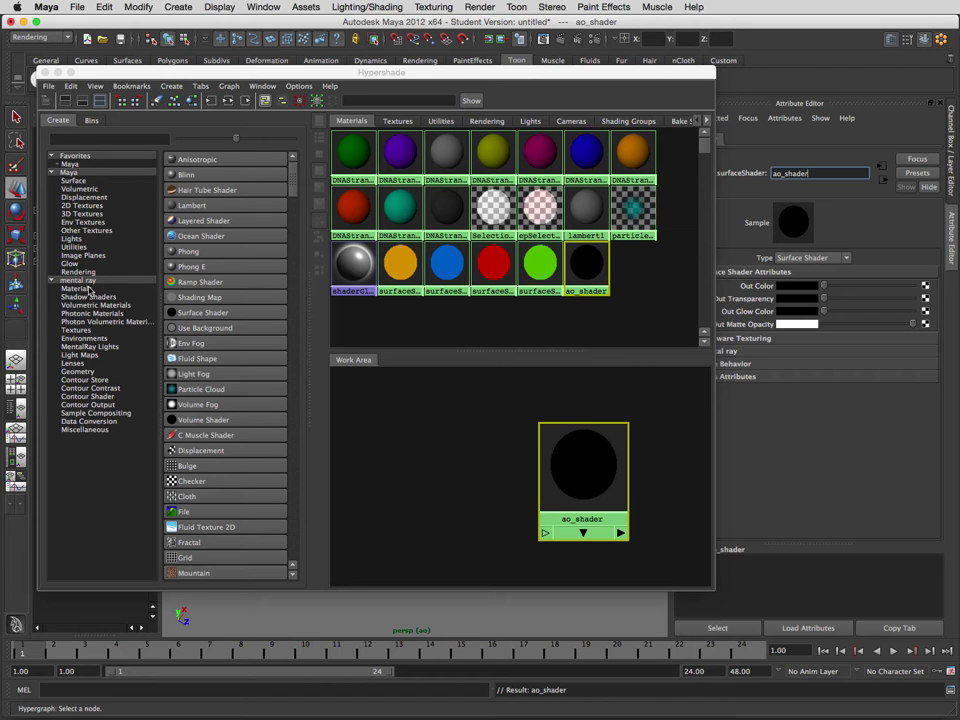
Create a mib_amb_occlusion node and connect its outValue to ao_shader's outColor.
left_click(92, 330)
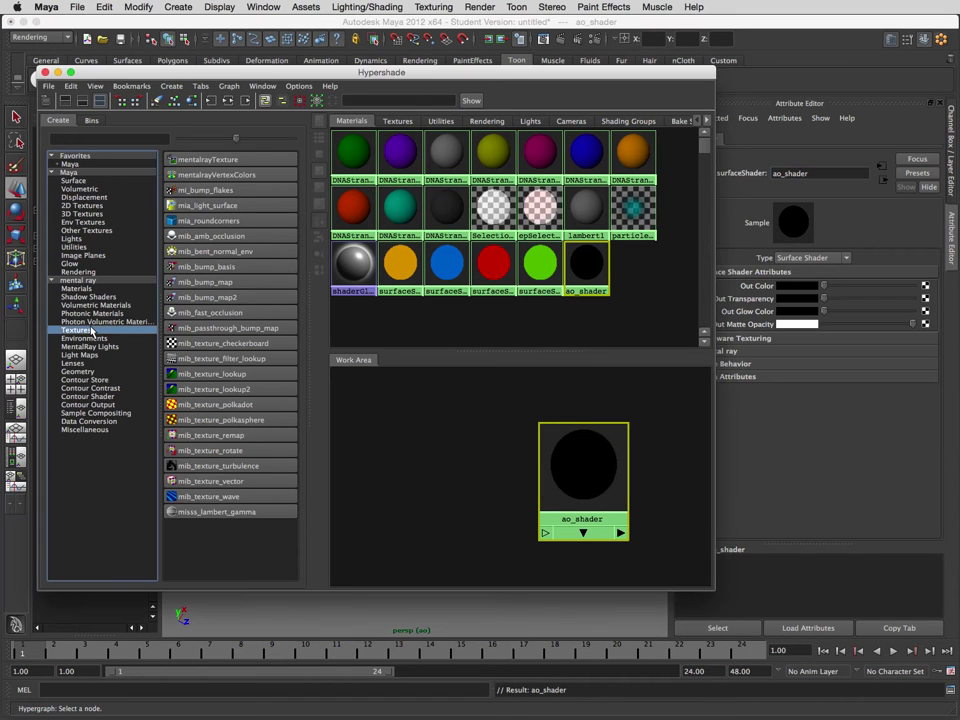
left_click(185, 242)
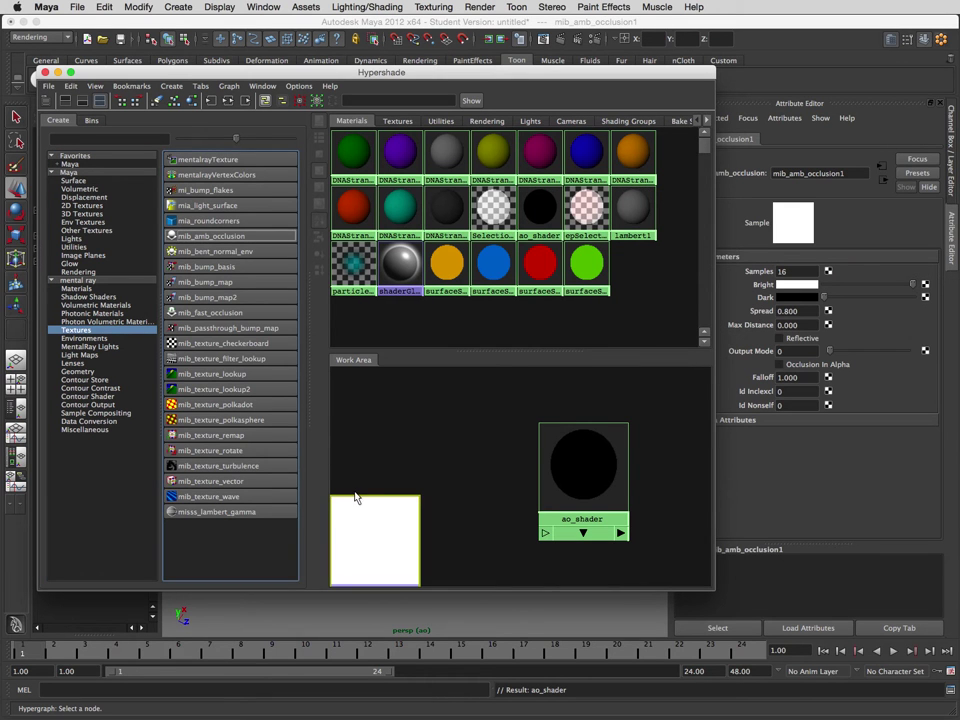
left_click_drag(366, 508, 458, 432)
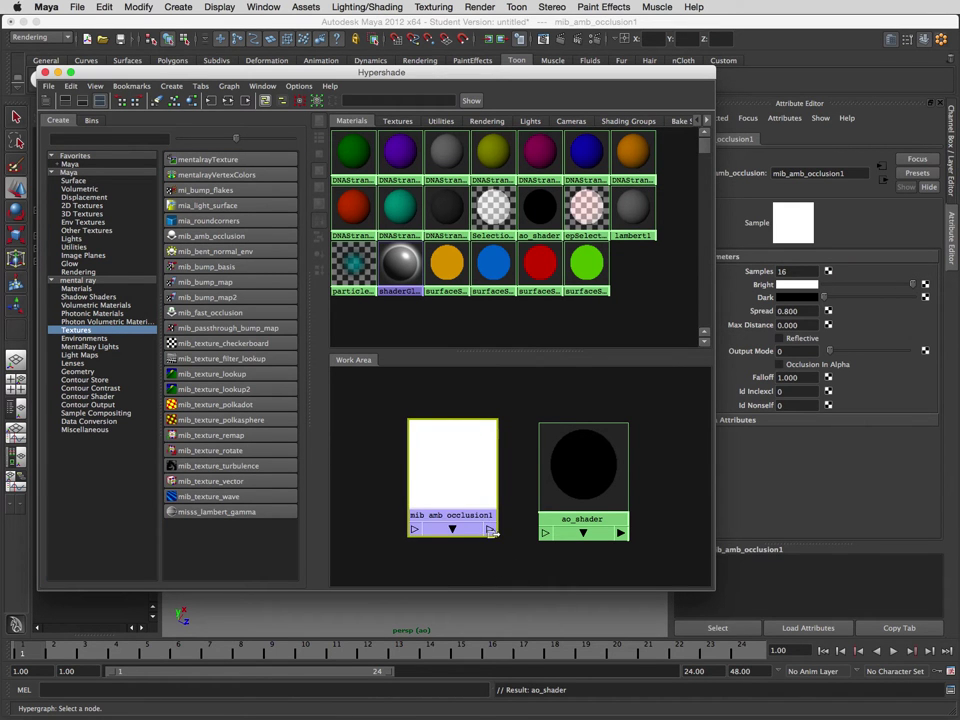
middle_click_drag(492, 533, 548, 537)
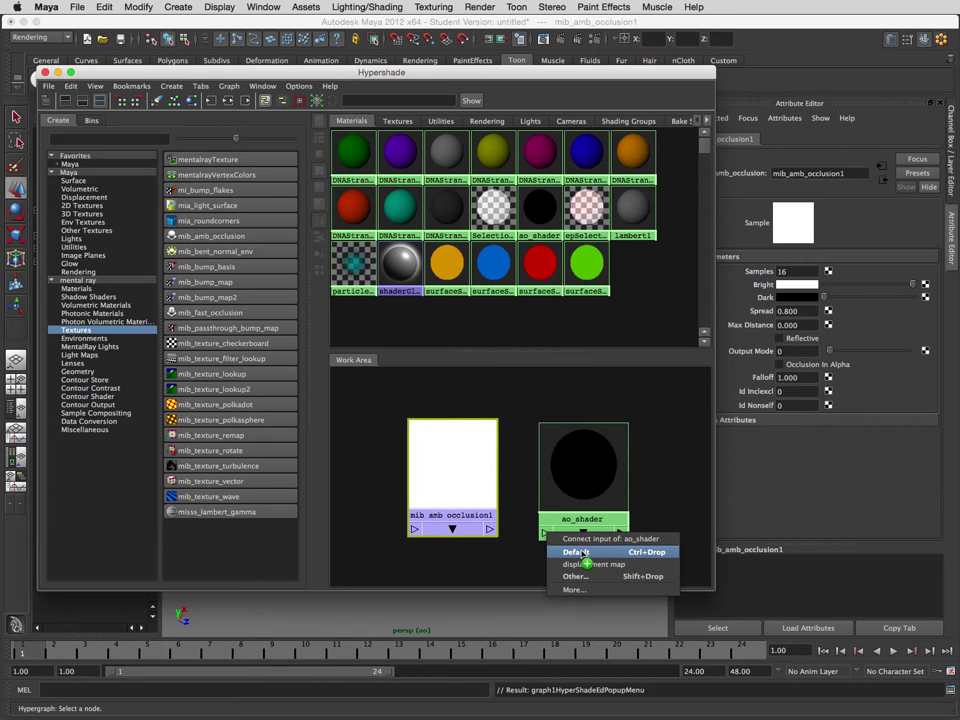
left_click(586, 552)
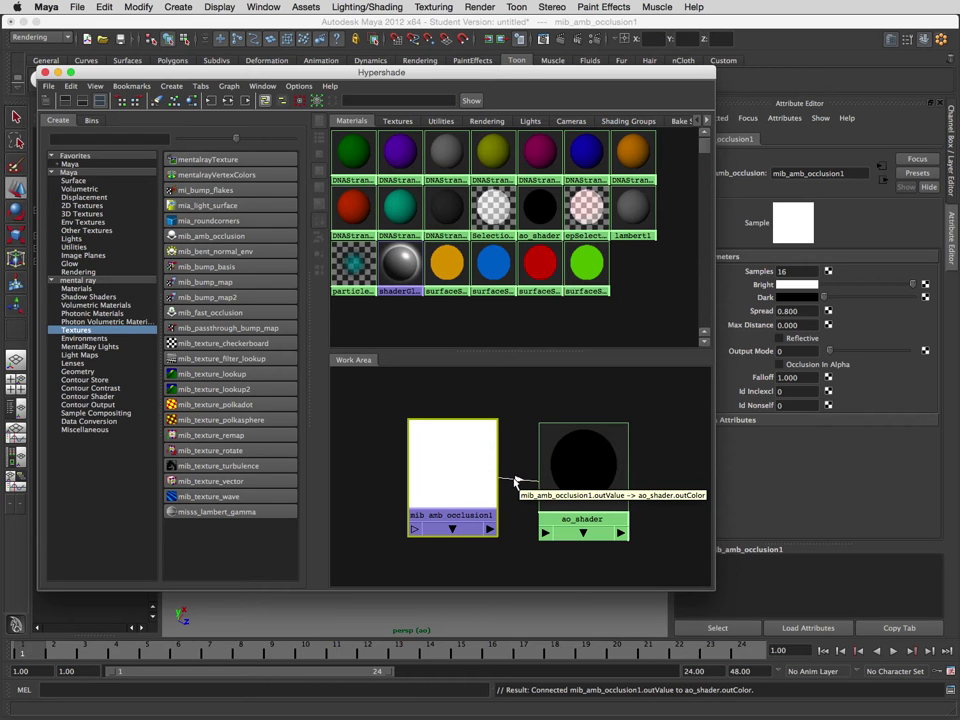
Inspect ao_shader and the occlusion node, going to its Samples field.
left_click(603, 469)
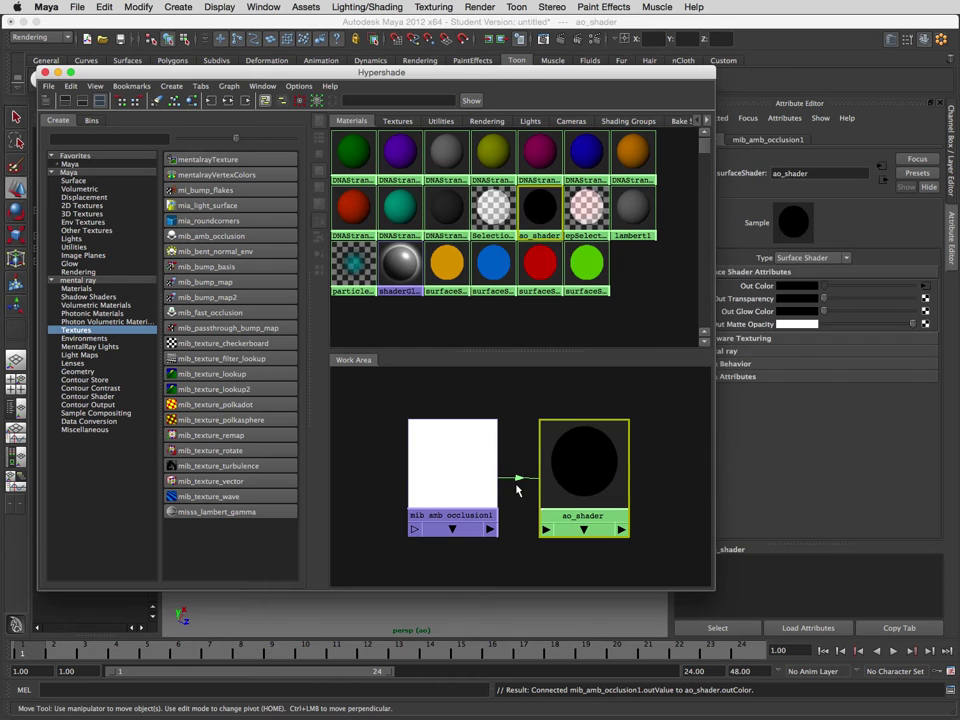
left_click(491, 469)
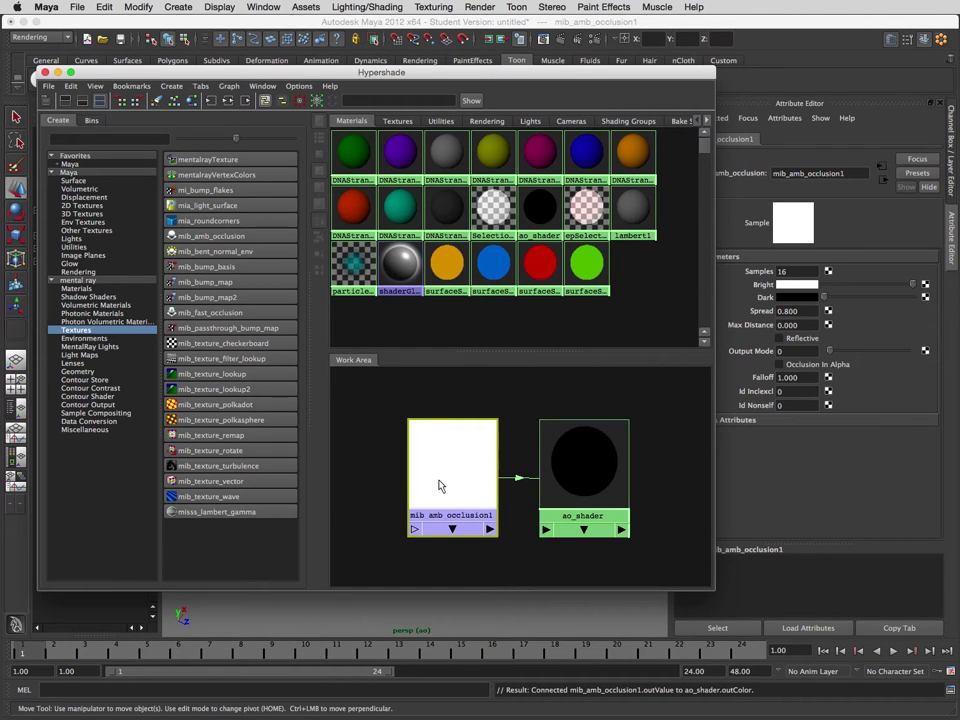
left_click(788, 272)
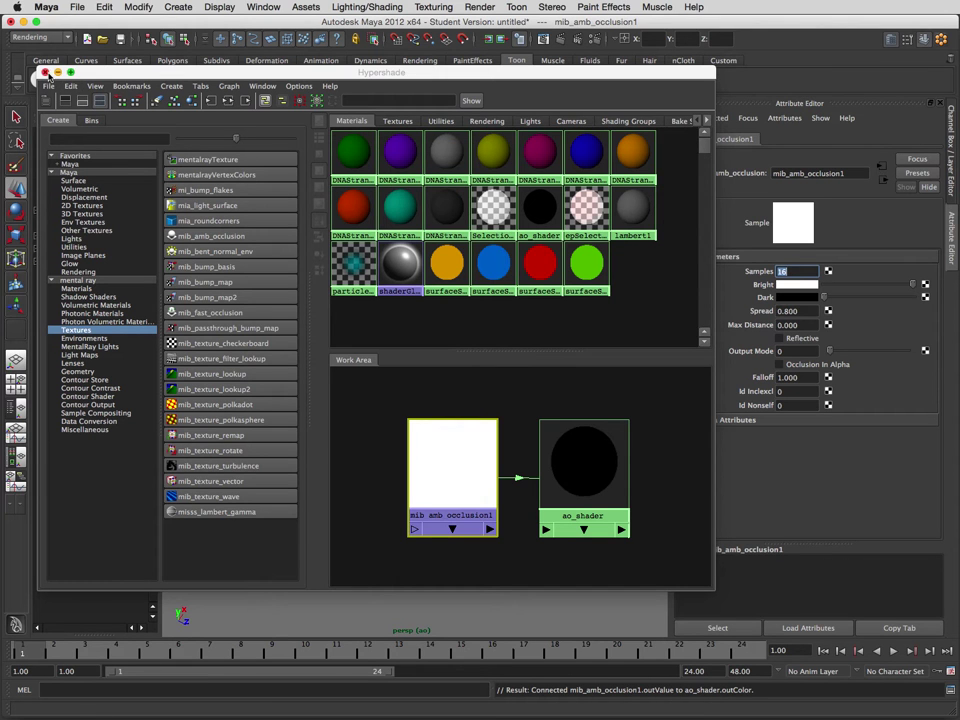
Reopen Hypershade, shift it aside, and select nurbsPlane1 in the Outliner.
left_click(45, 74)
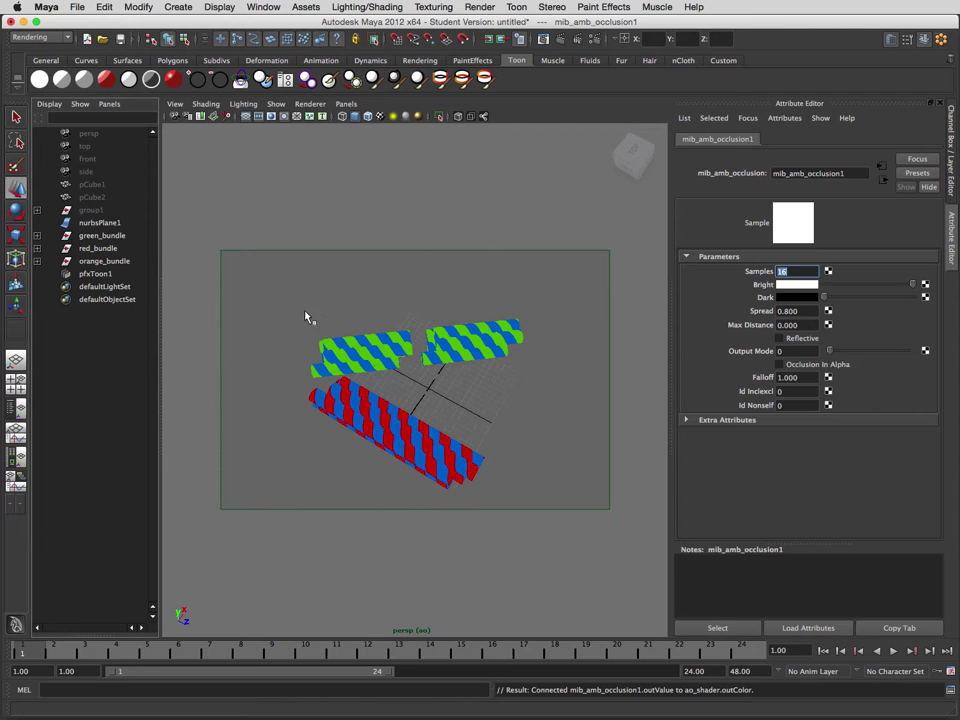
left_click(305, 7)
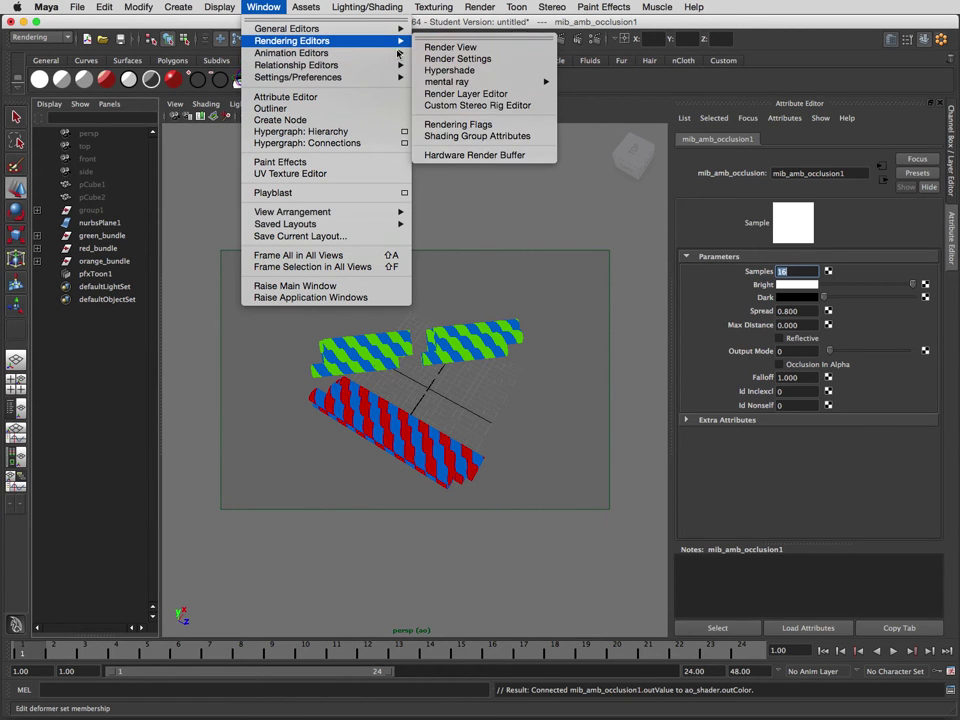
mouse_move(395, 41)
left_click(437, 74)
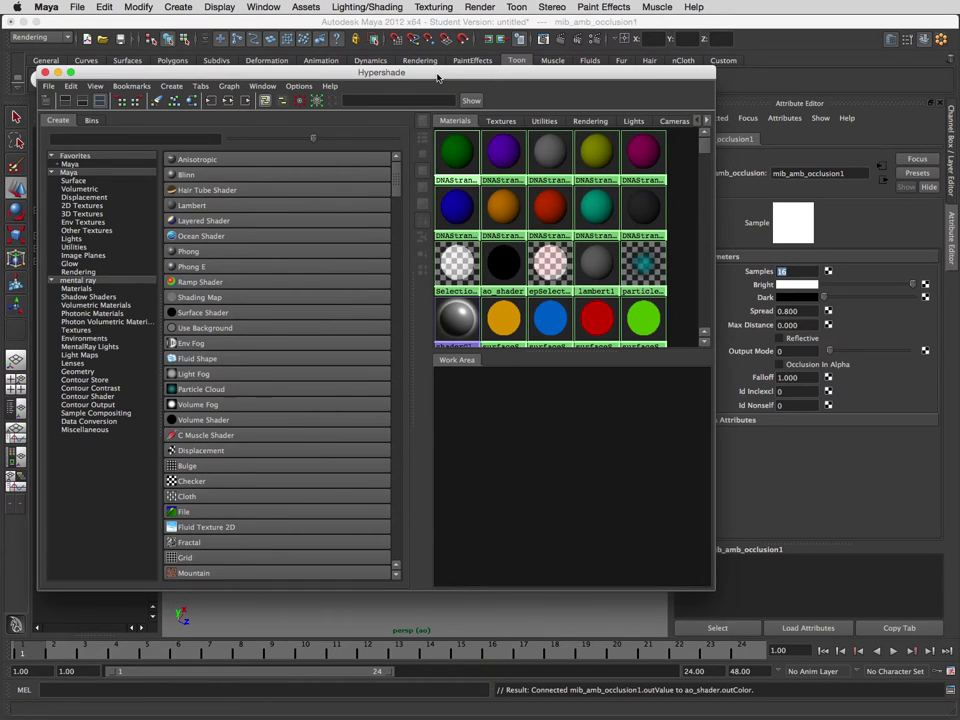
left_click_drag(437, 77, 685, 123)
left_click(105, 223)
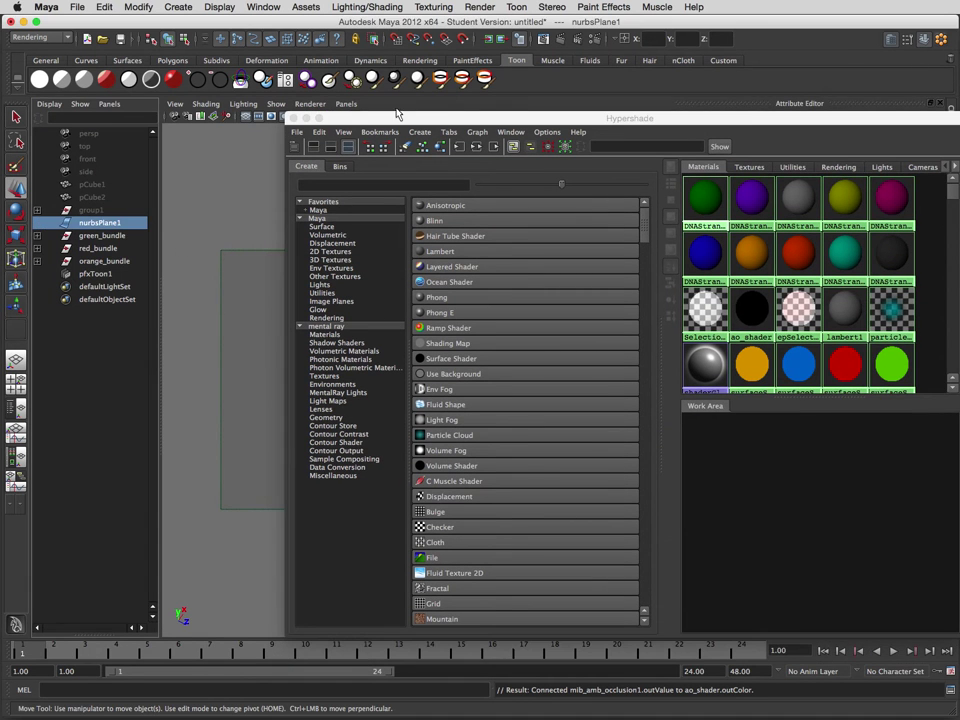
left_click_drag(457, 119, 207, 92)
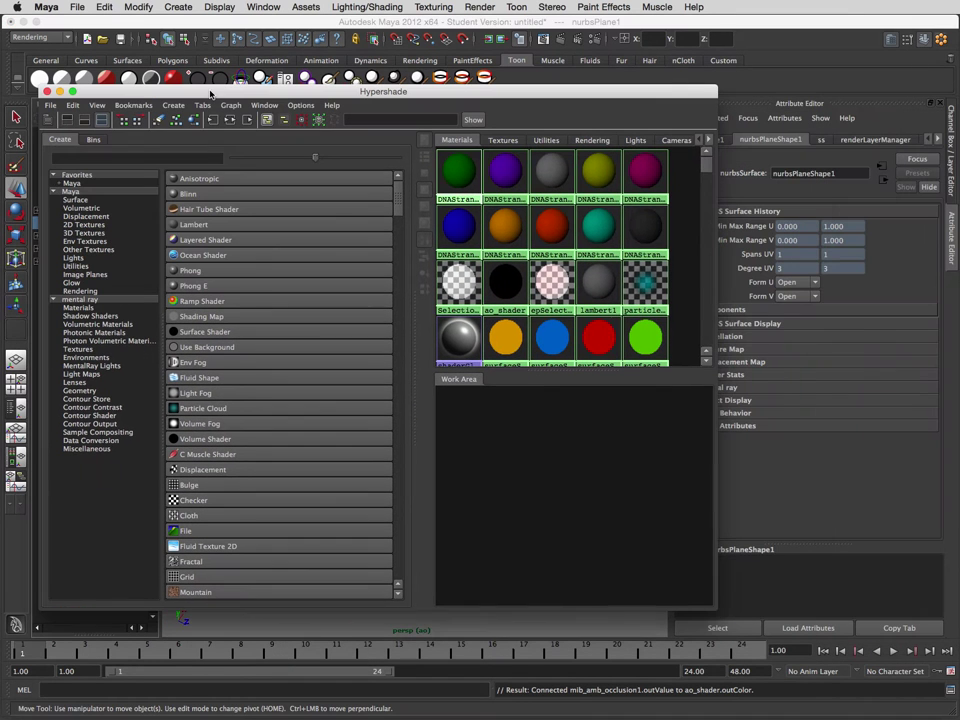
Show Tool Settings and the Channel Box/Layer Editor, and park Hypershade at the bottom.
left_click(908, 40)
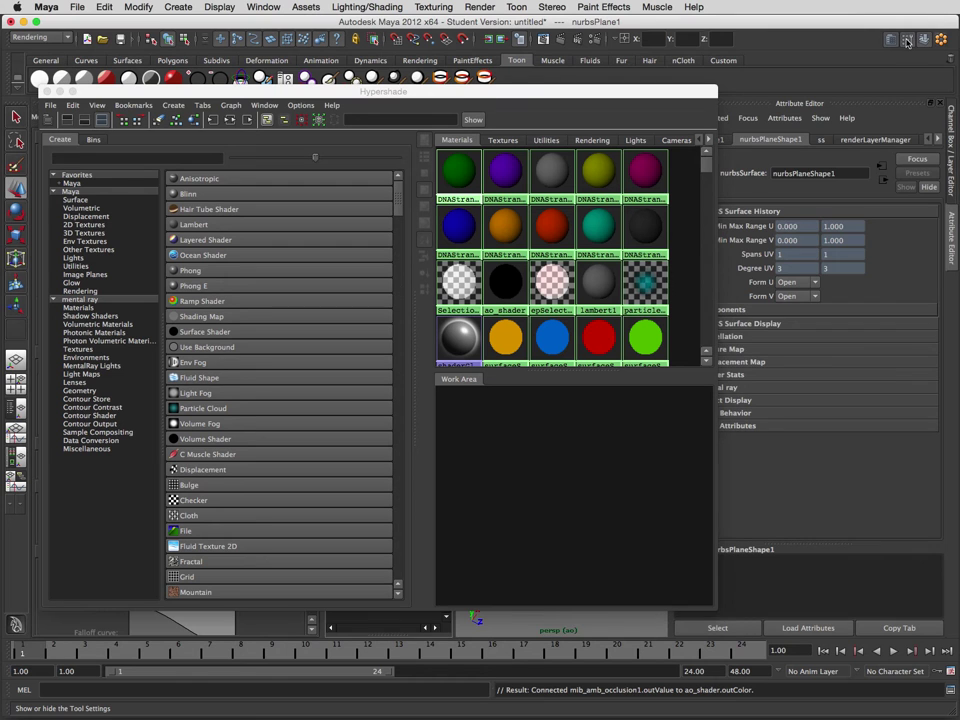
left_click(900, 42)
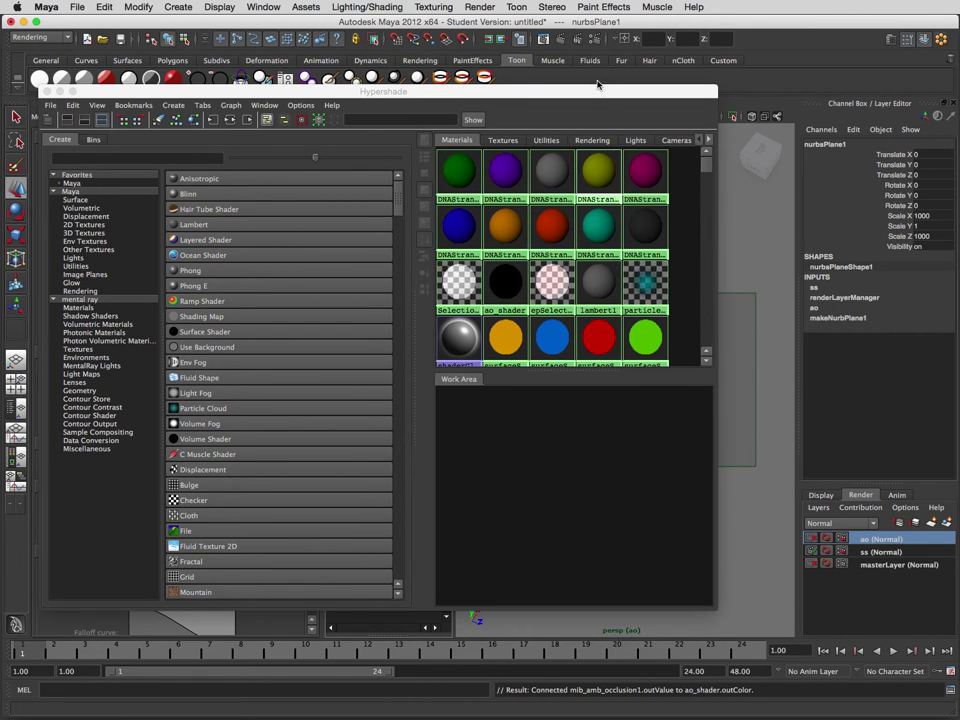
left_click_drag(600, 94, 686, 608)
Bring Hypershade back up wider and select the ao_shader material swatch.
left_click(884, 547)
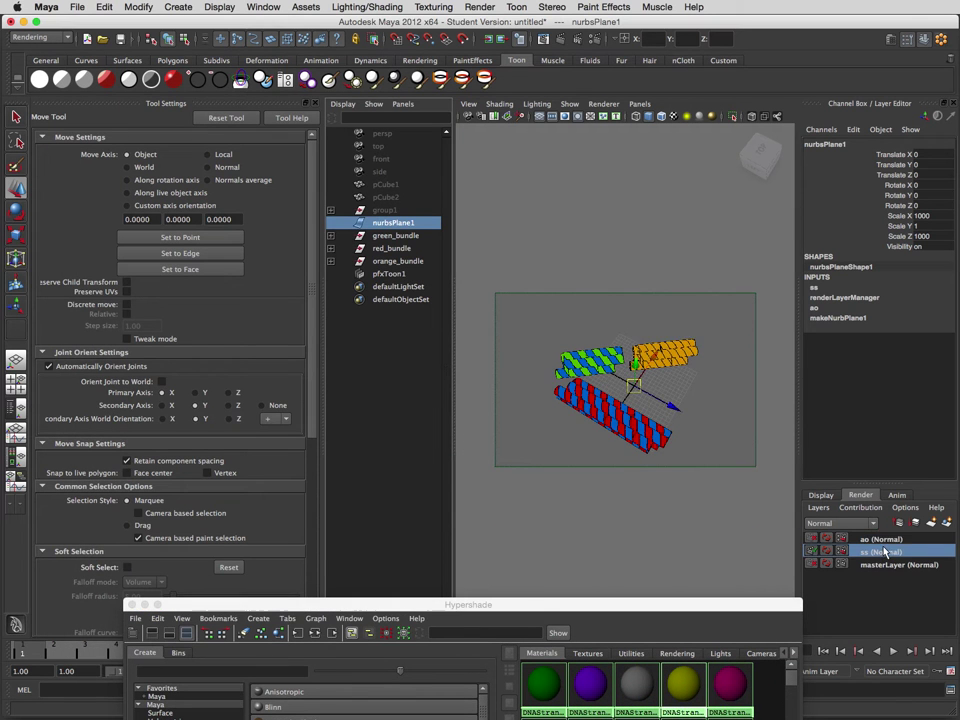
left_click_drag(774, 607, 639, 25)
left_click_drag(665, 540, 934, 372)
left_click_drag(633, 22, 664, 22)
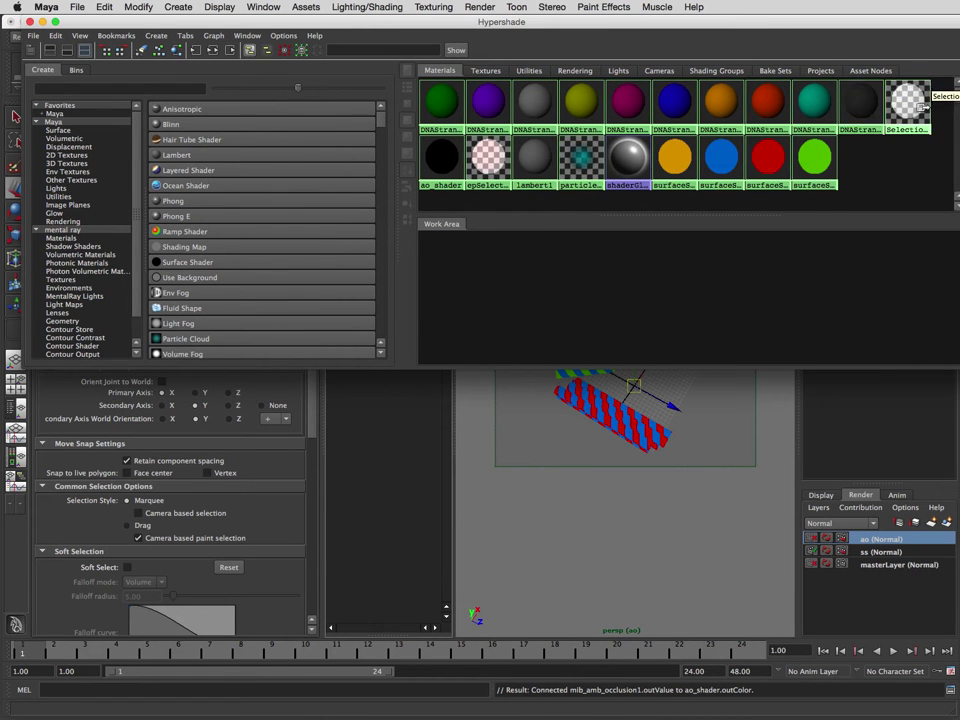
left_click(436, 156)
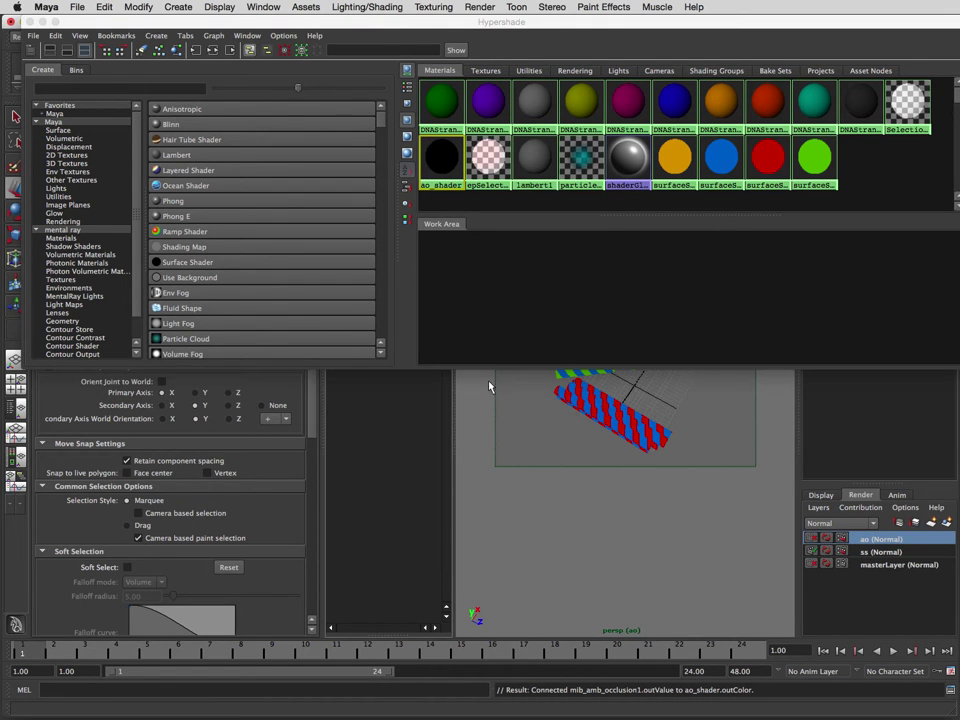
left_click(15, 408)
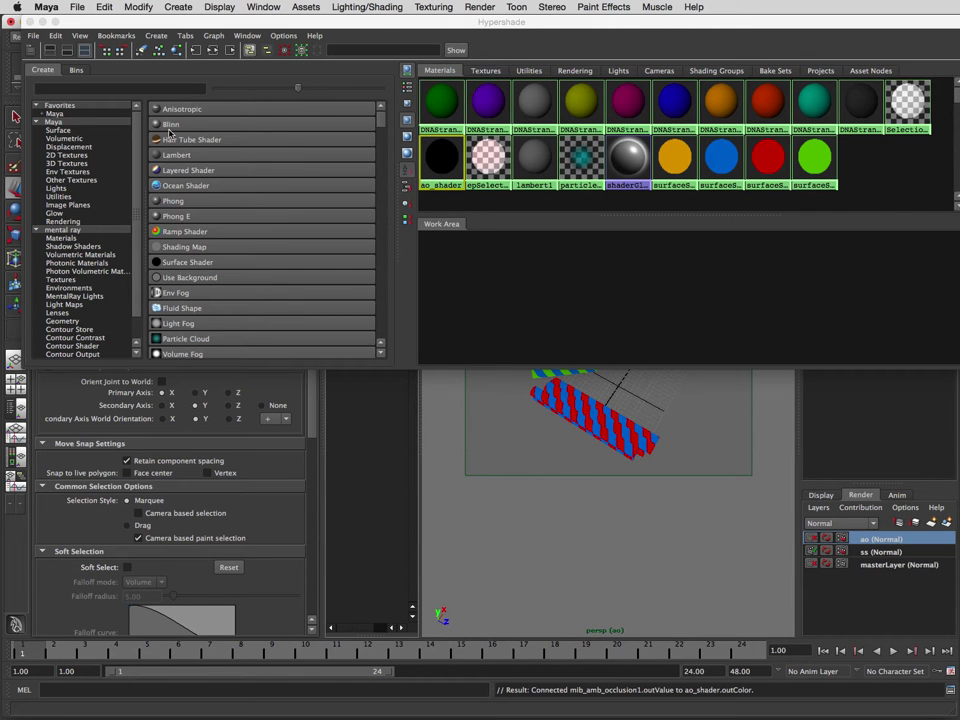
left_click_drag(183, 22, 352, 38)
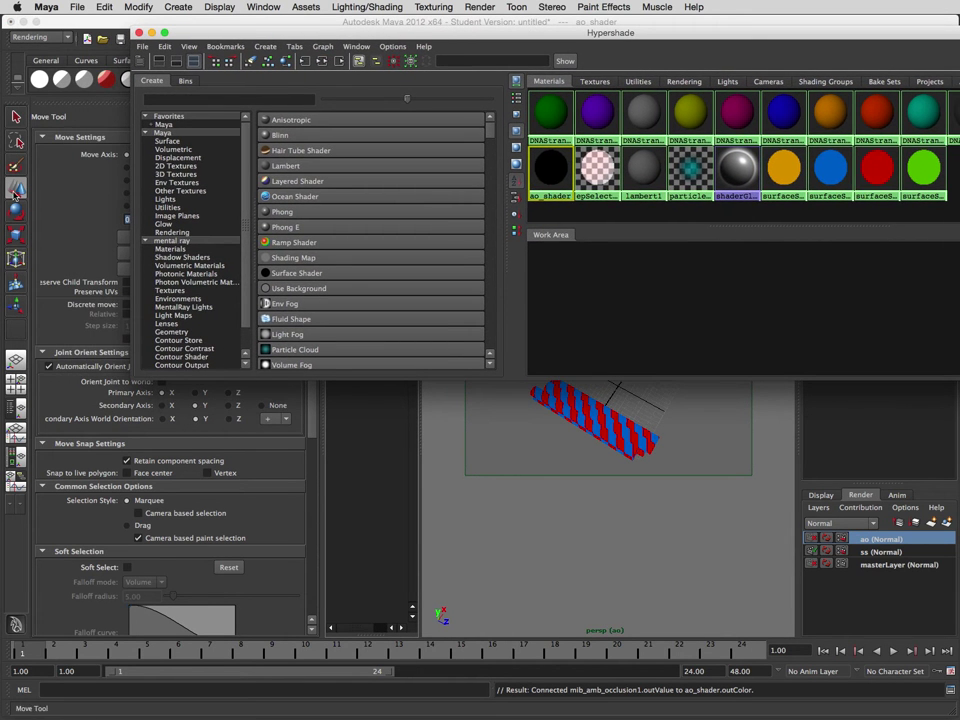
left_click(12, 146)
Select the green, red and orange bundles plus the ground plane in the Outliner.
left_click_drag(268, 37, 232, 212)
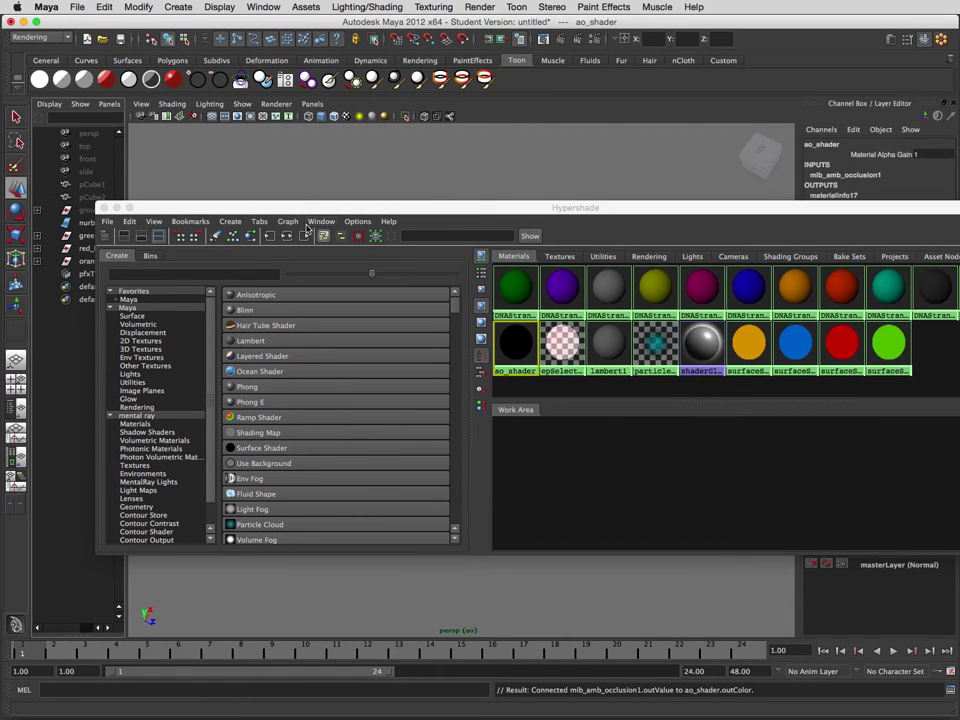
left_click_drag(307, 209, 383, 25)
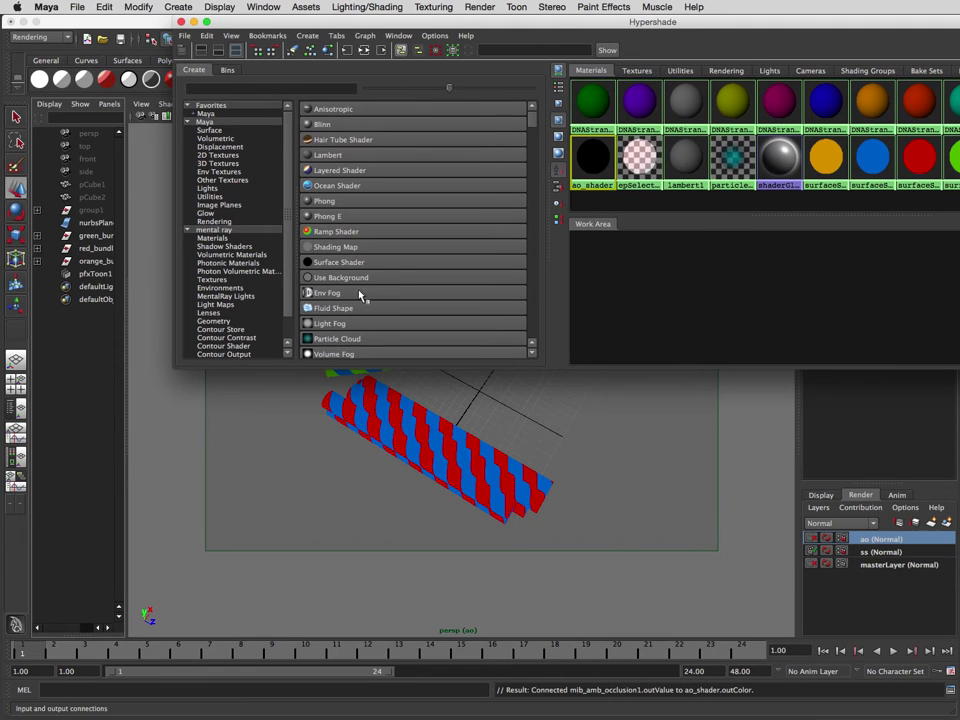
mouse_move(304, 468)
left_mouse_down("alt")
mouse_move(311, 484)
mouse_move(317, 467)
left_mouse_up("alt")
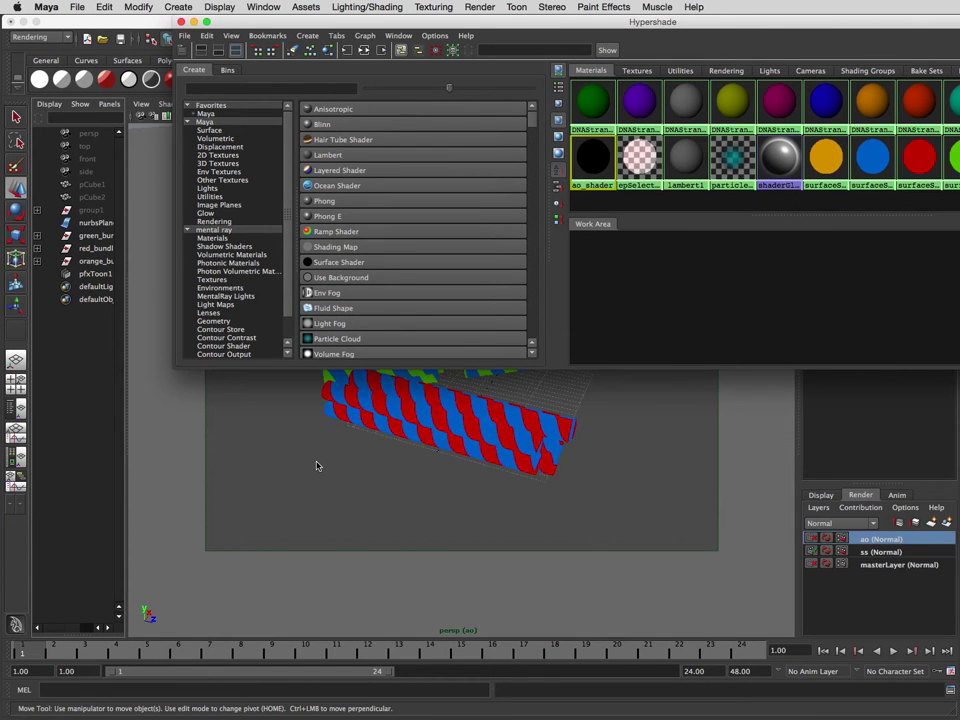
right_click_drag(317, 466, 317, 475, "alt")
scroll(317, 475, "down", 2)
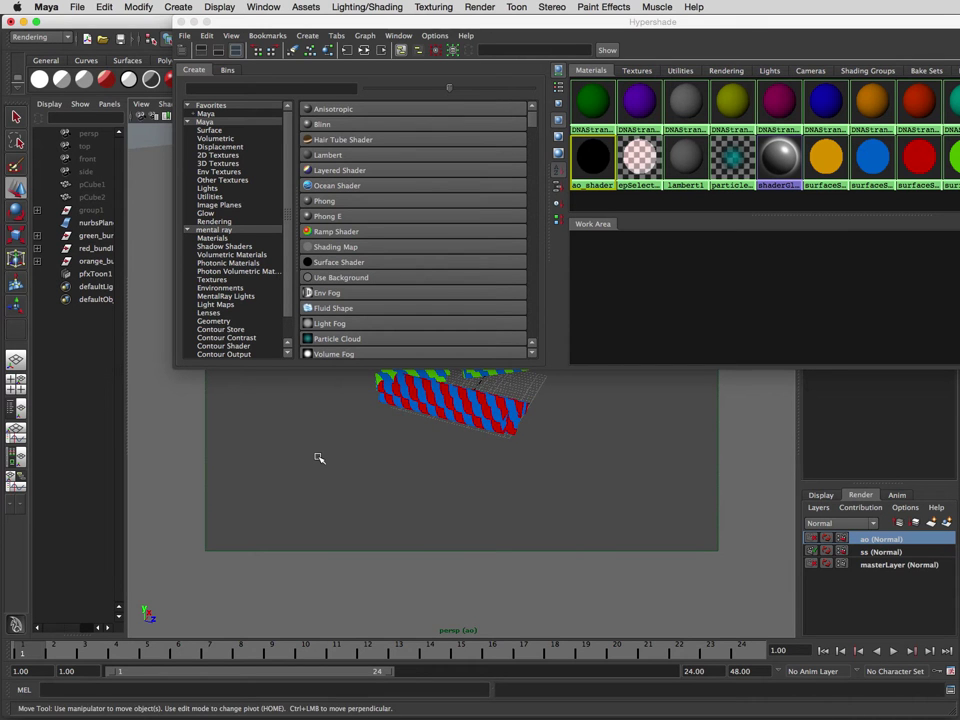
scroll(319, 458, "down", 2)
left_click_drag(318, 456, 344, 498, "alt")
middle_click_drag(341, 483, 343, 459, "alt")
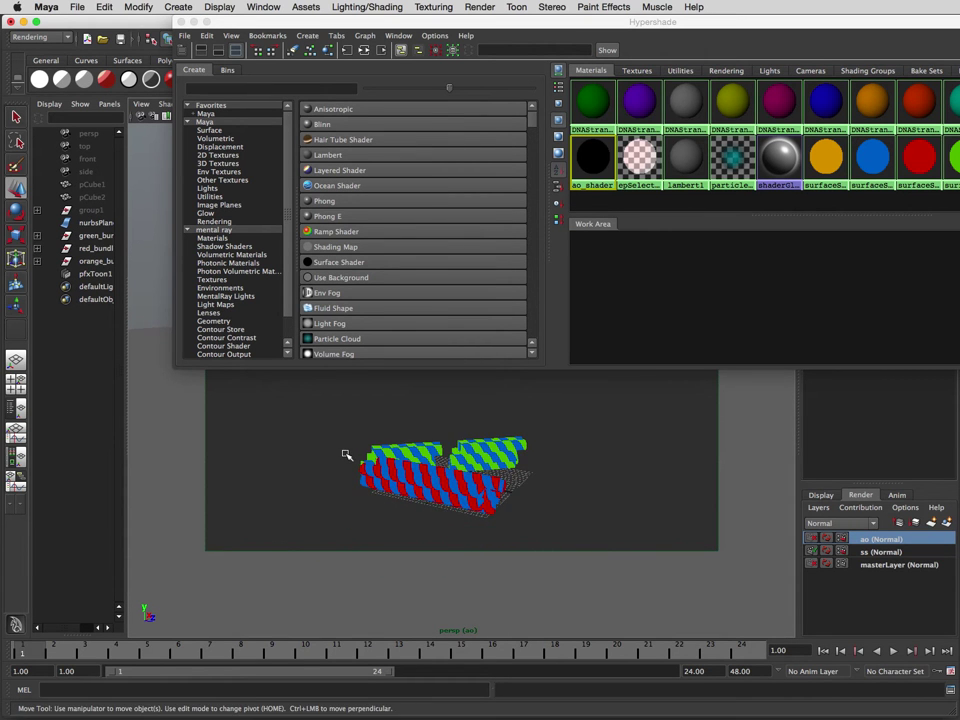
scroll(346, 455, "up", 3)
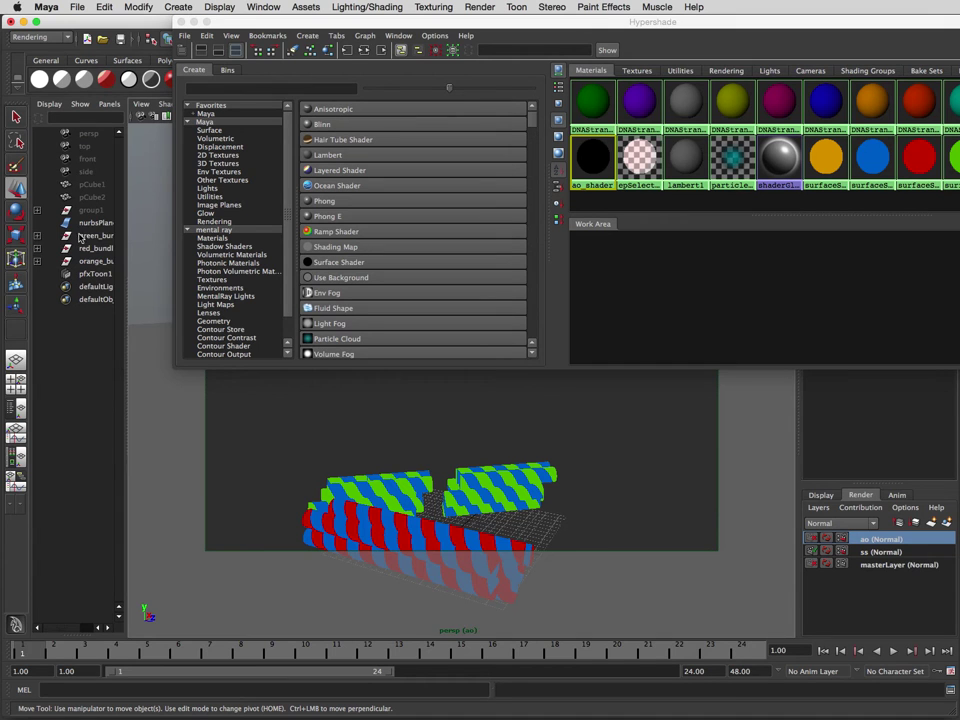
left_click_drag(80, 236, 86, 261)
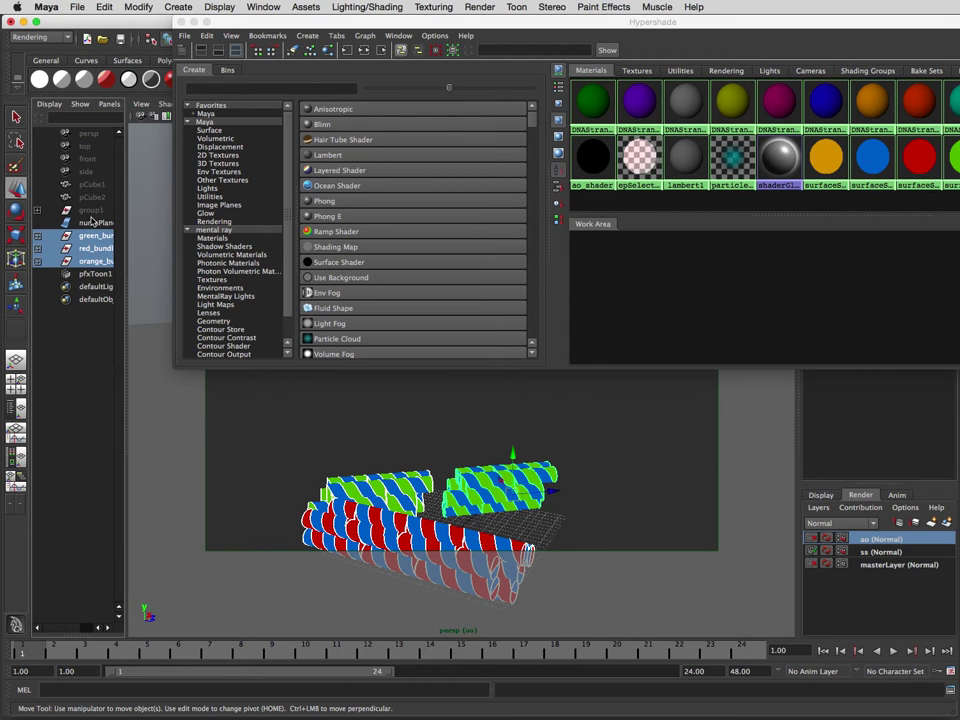
left_click(93, 222, "ctrl")
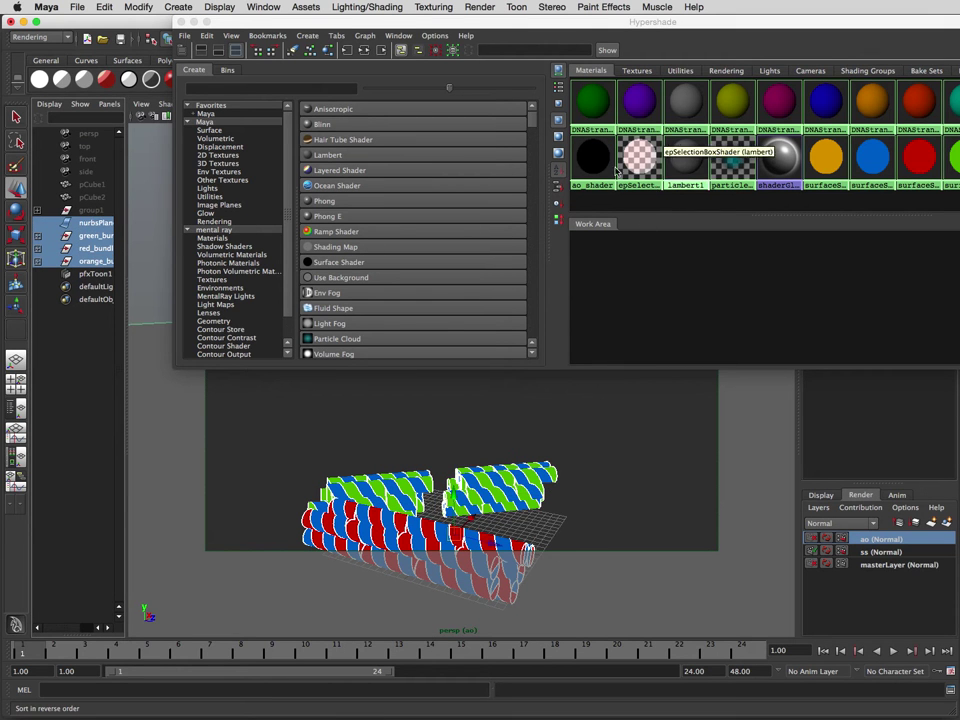
Assign ao_shader to the selection, then compare the ss and ao render layers.
right_click_drag(590, 163, 585, 135)
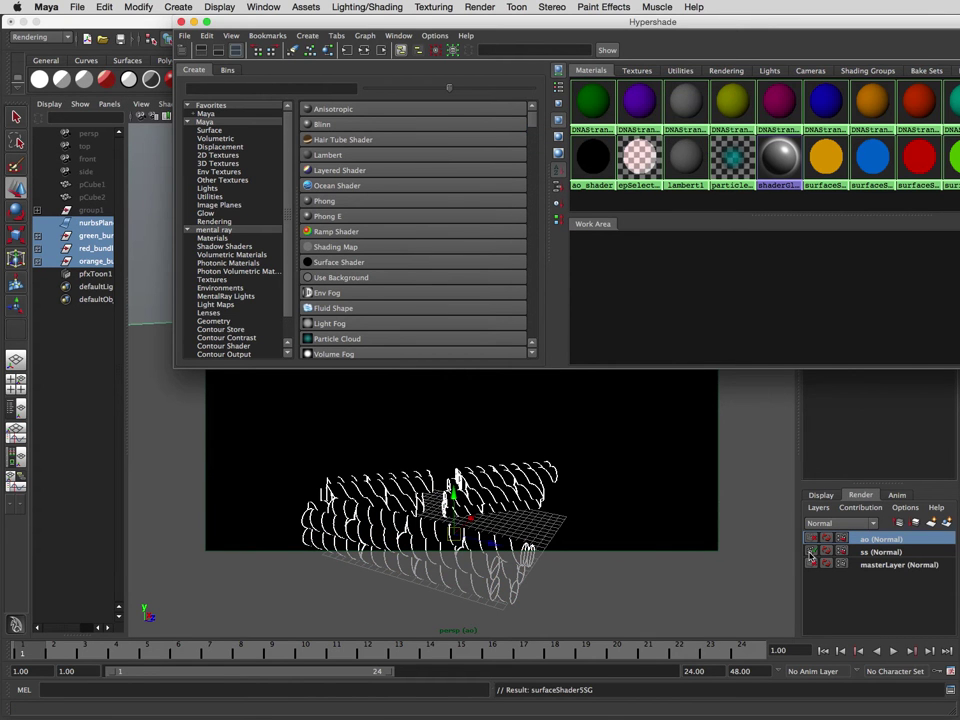
left_click(697, 498)
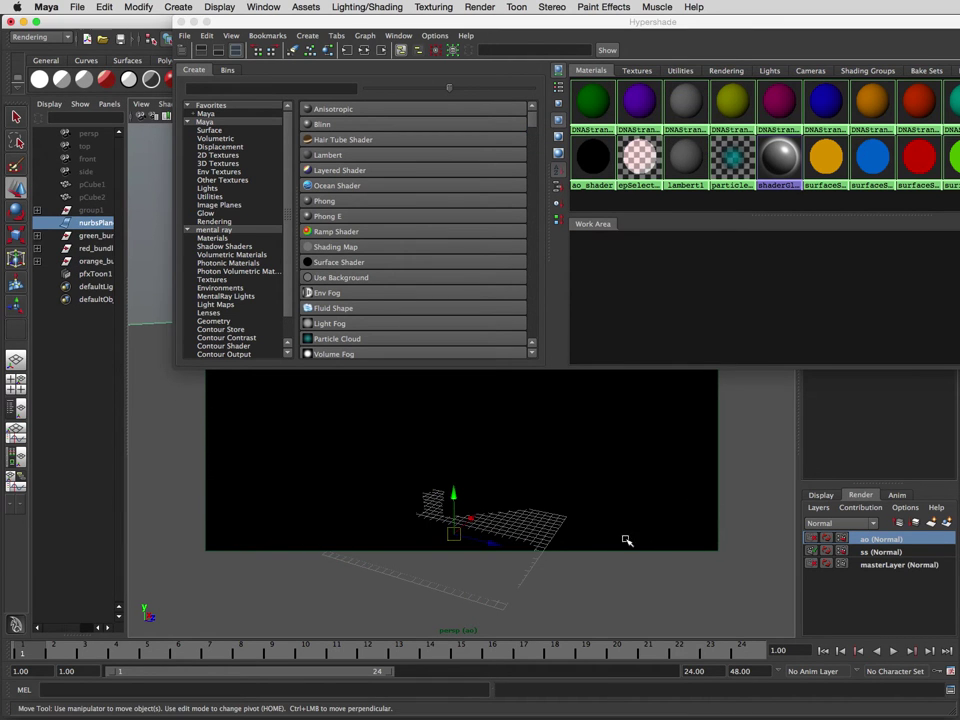
left_click(881, 552)
left_click(883, 540)
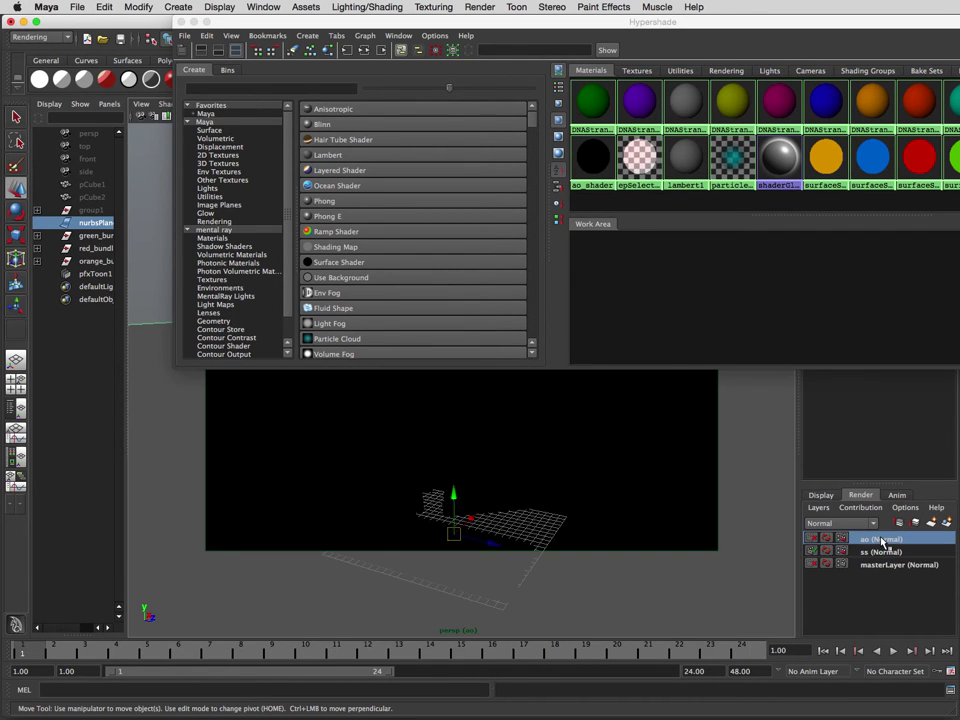
Close Hypershade, switch to the ss render layer, and frame the ground plane.
left_click(181, 21)
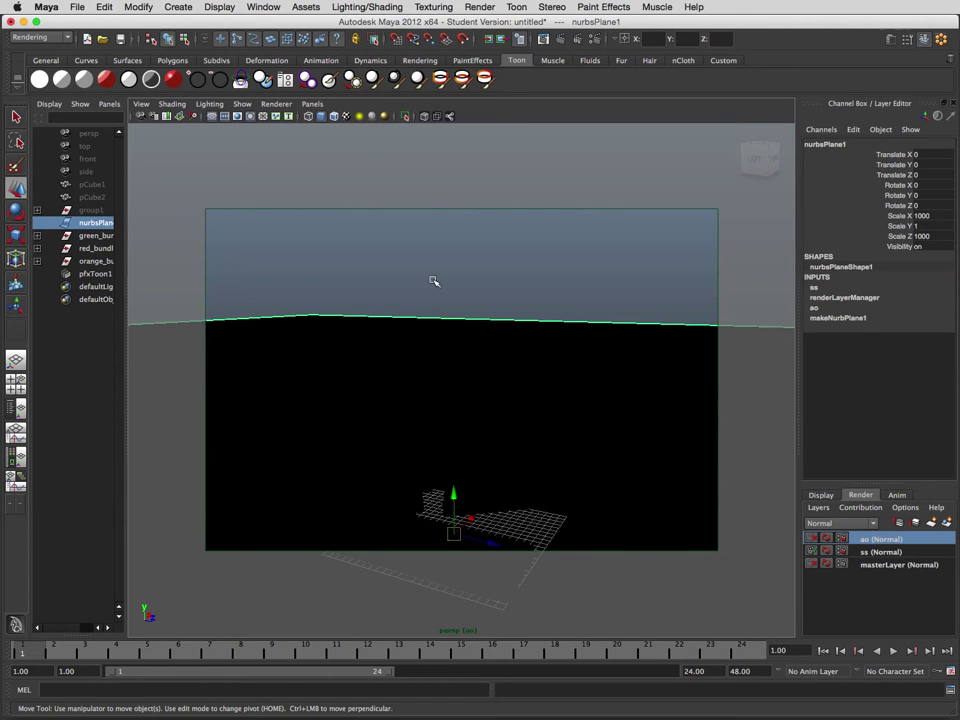
left_click(862, 552)
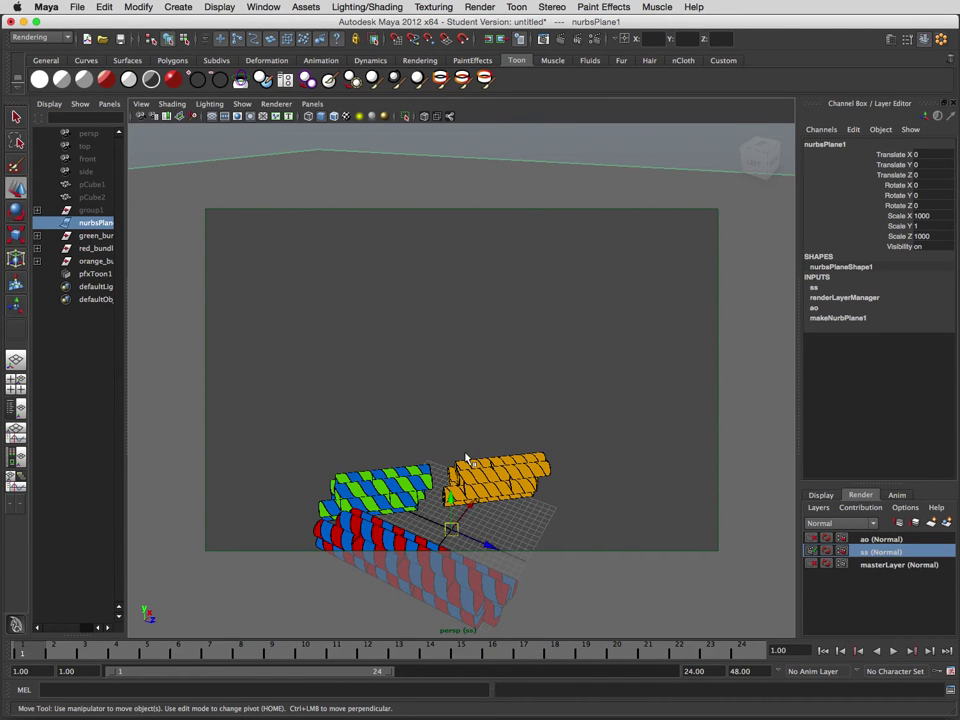
left_click_drag(466, 458, 384, 414, "alt")
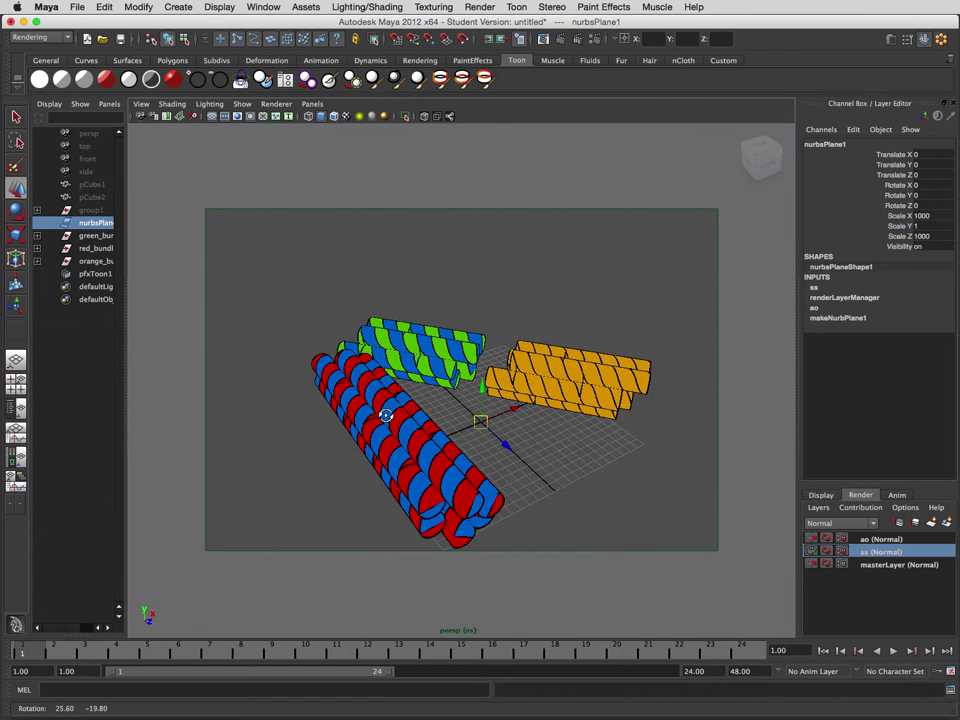
mouse_move(386, 414)
left_mouse_down("alt")
mouse_move(371, 412)
mouse_move(385, 401)
mouse_move(352, 402)
mouse_move(377, 407)
left_mouse_up("alt")
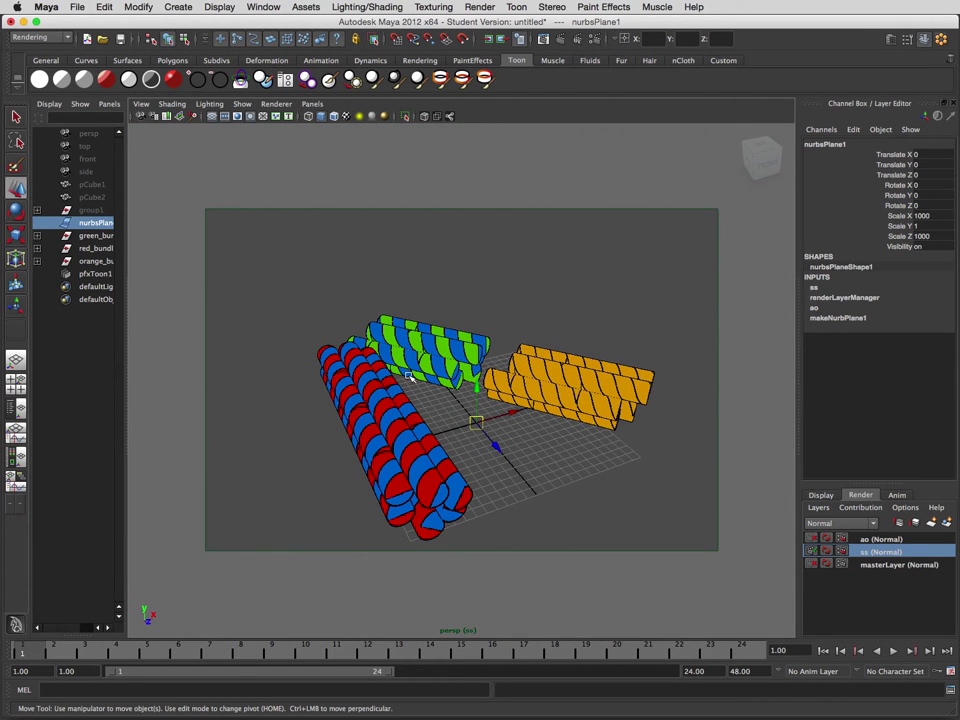
mouse_move(421, 441)
left_mouse_down("alt")
mouse_move(388, 424)
mouse_move(425, 413)
mouse_move(400, 442)
mouse_move(436, 444)
left_mouse_up("alt")
right_click_drag(534, 378, 529, 444, "alt")
key("f")
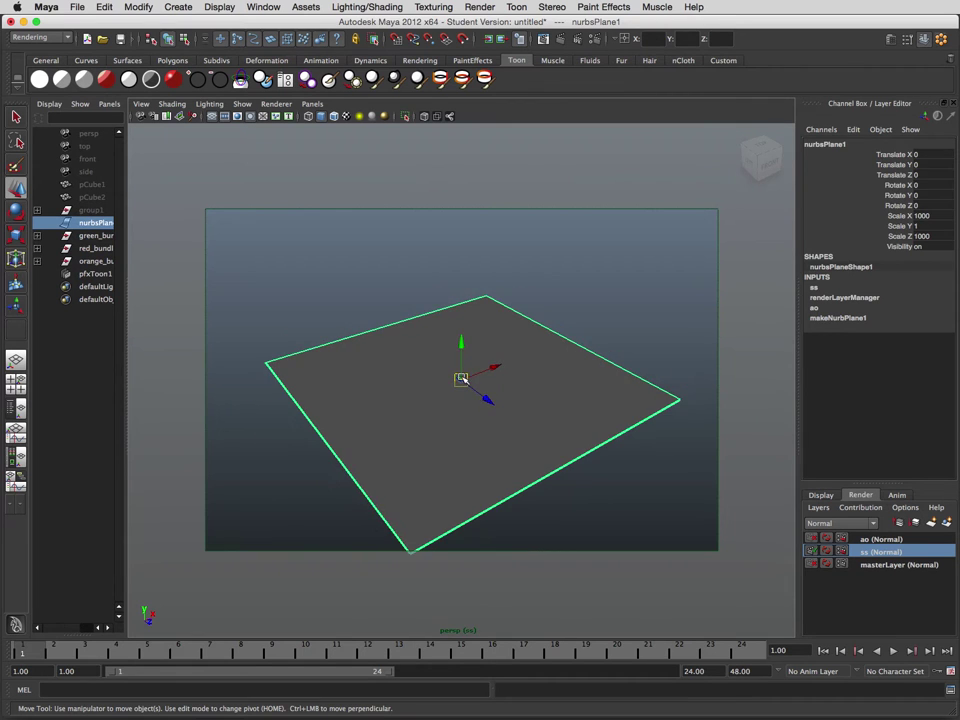
Frame the red bundle and orbit to the final shot angle of the three bundles.
left_click(355, 284)
left_click(463, 381)
left_click_drag(463, 381, 479, 408, "alt")
key("f")
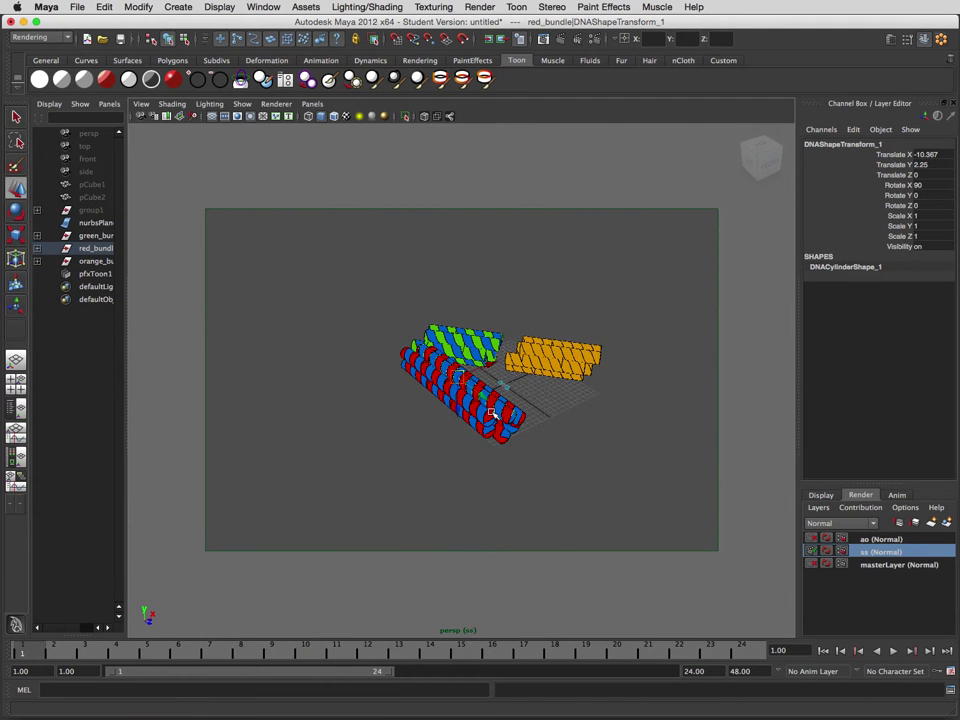
scroll(491, 411, "up", 2)
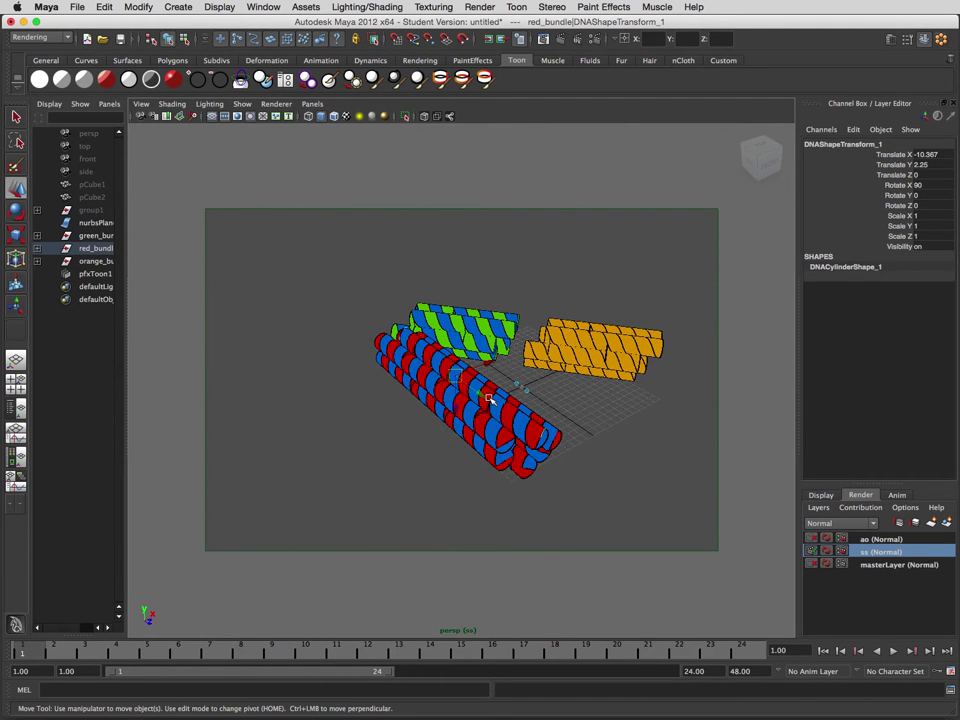
right_click_drag(467, 396, 410, 403, "alt")
scroll(410, 403, "down", 2)
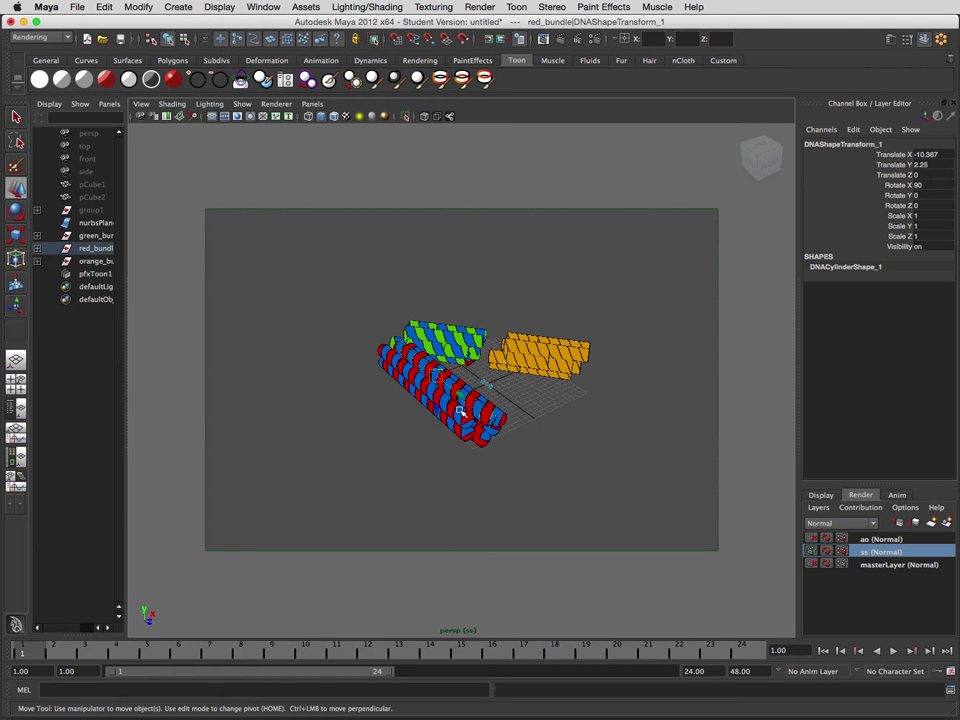
scroll(493, 404, "up", 3)
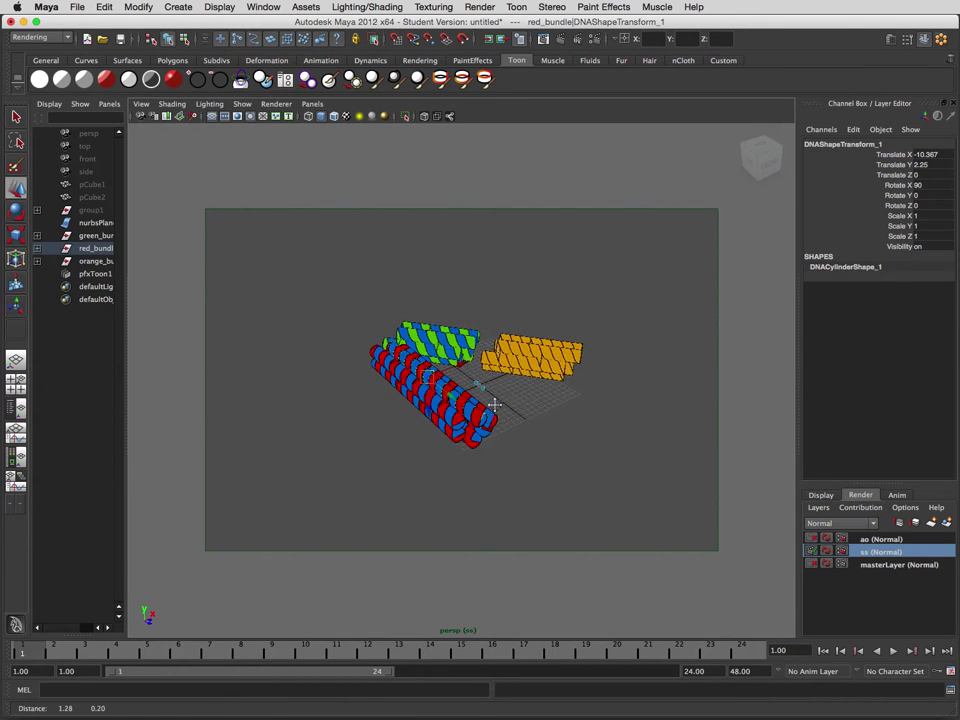
left_click_drag(494, 407, 583, 407, "alt")
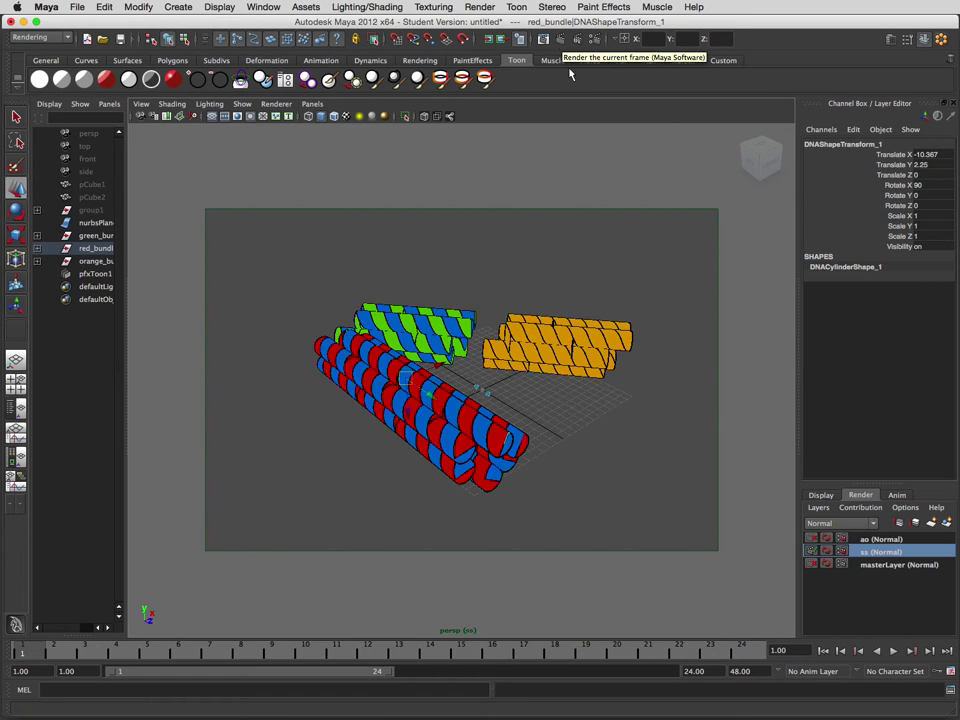
Render the current frame and show the 1024 x 1024 result at 1:1 in Render View.
left_click(811, 551)
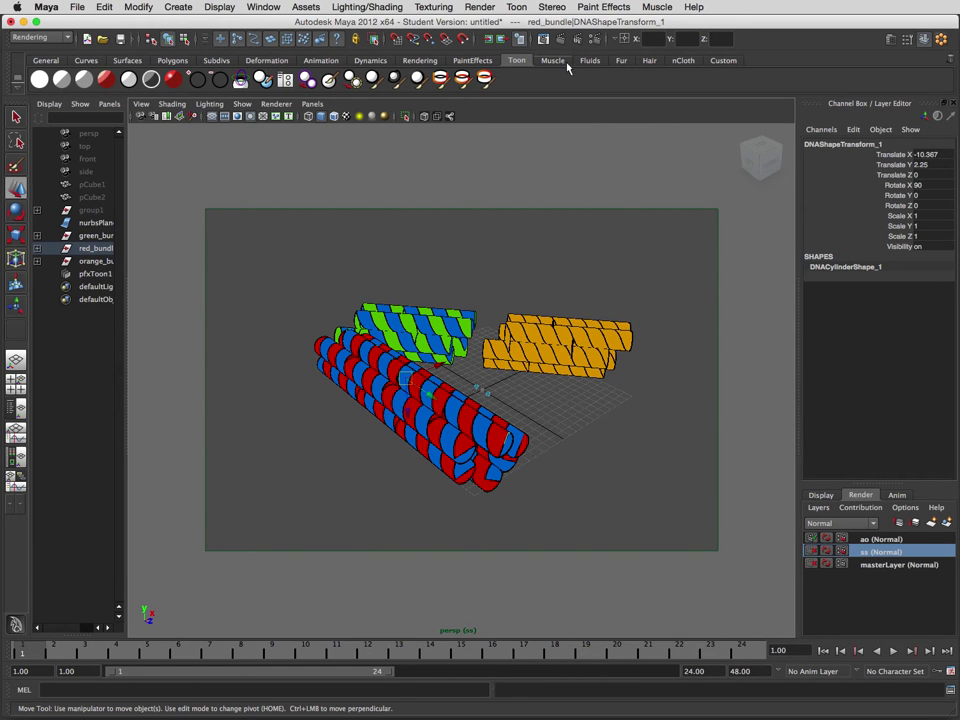
left_click(416, 38)
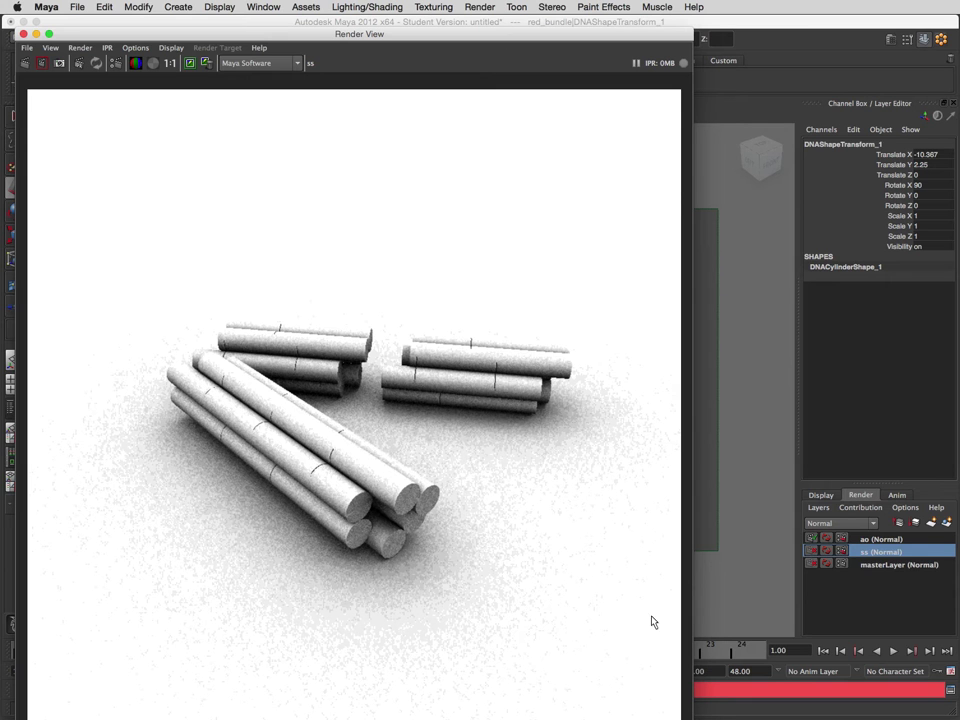
left_click_drag(692, 718, 658, 700)
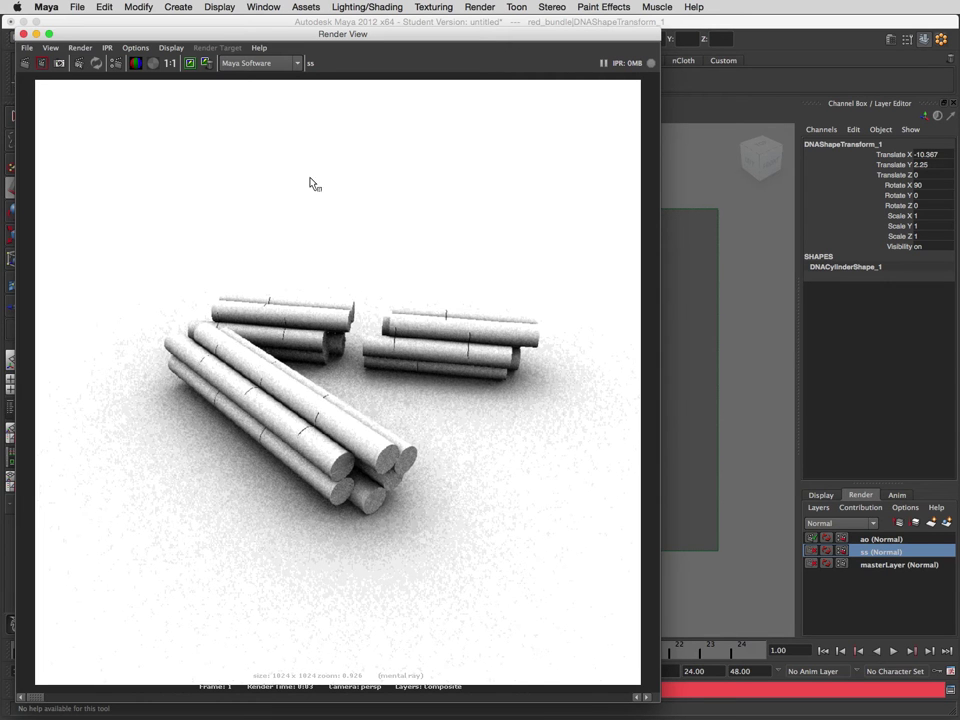
left_click(170, 63)
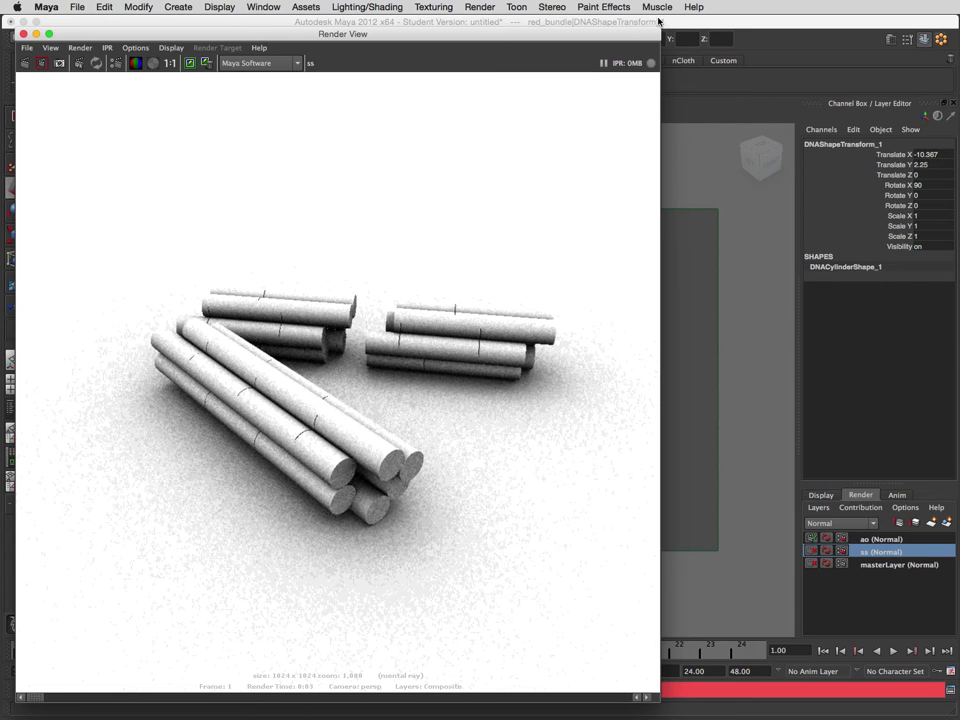
left_click_drag(612, 40, 604, 12)
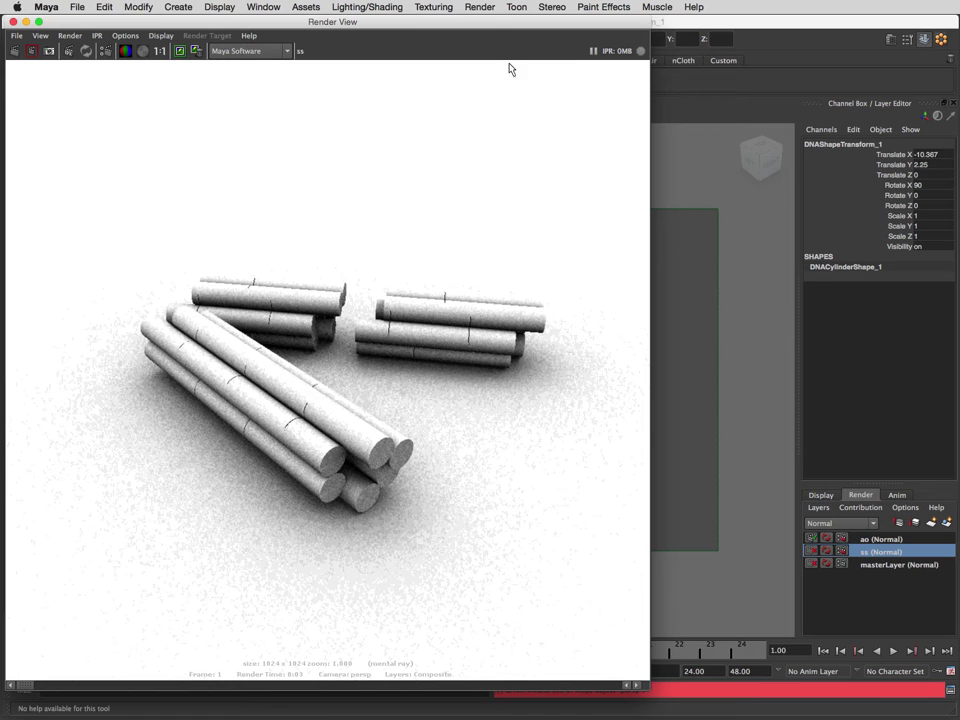
left_click_drag(165, 22, 188, 19)
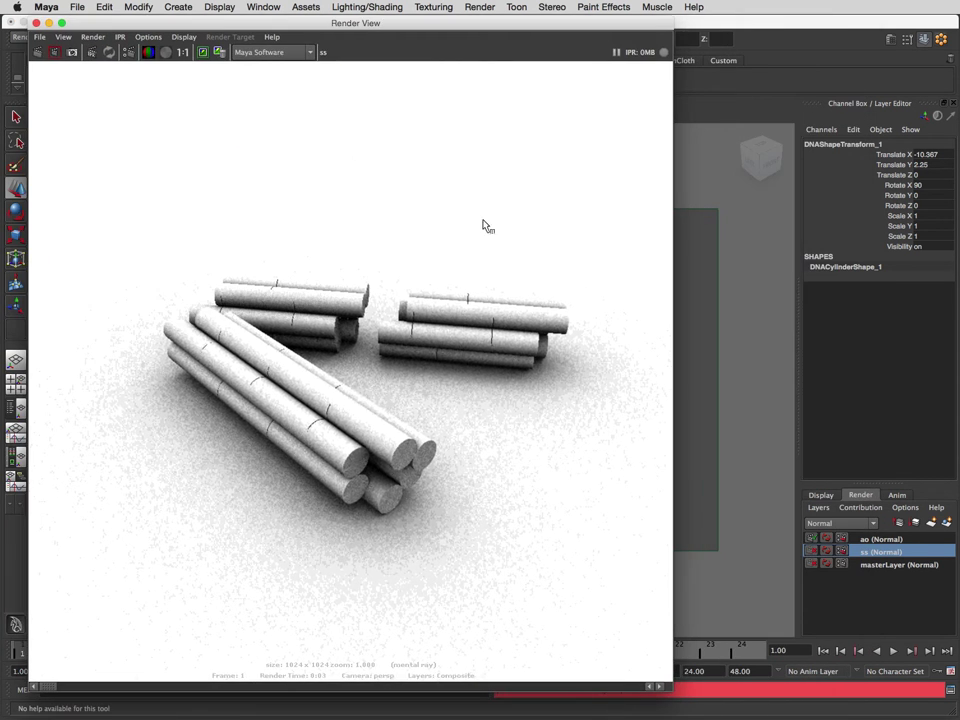
On the ao layer, open mib_amb_occlusion1 through ao_shader's Out Color in the Attribute Editor.
left_click(891, 542)
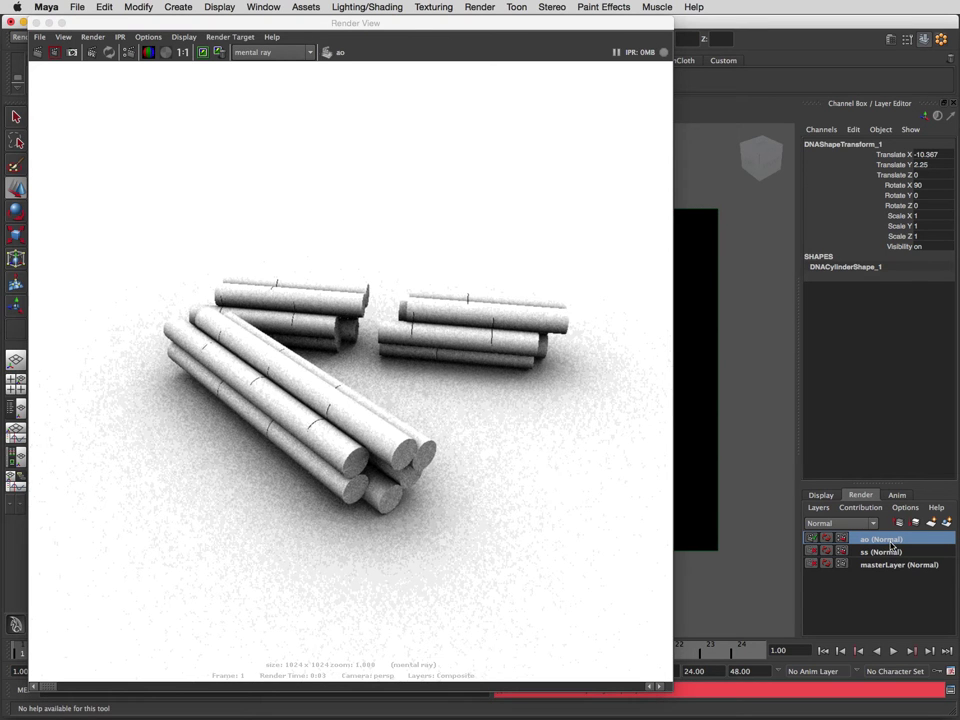
left_click(688, 352)
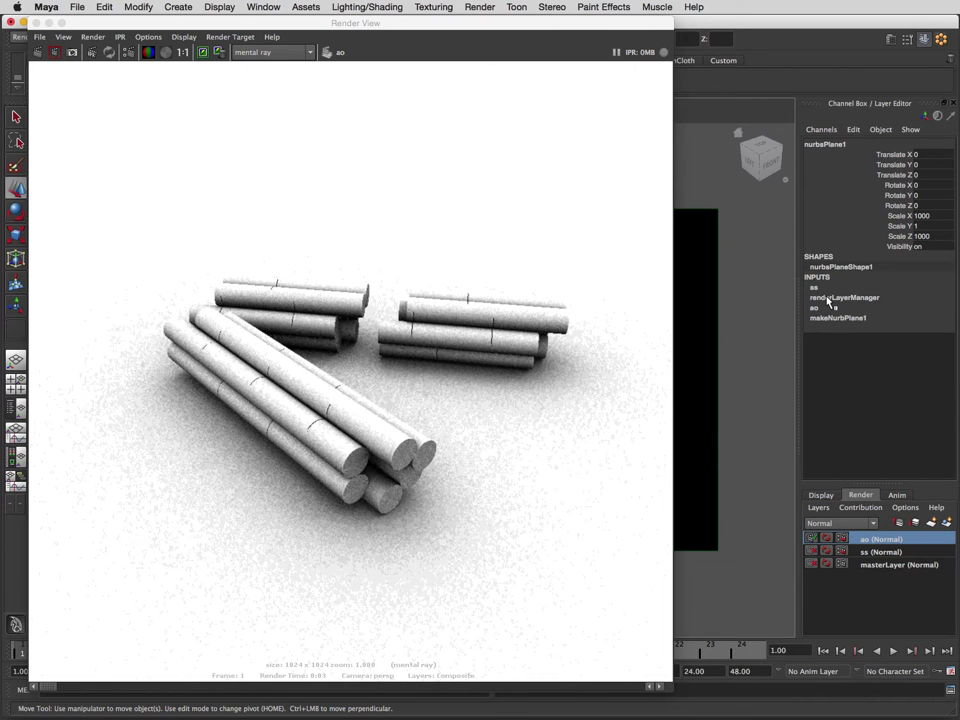
left_click(890, 39)
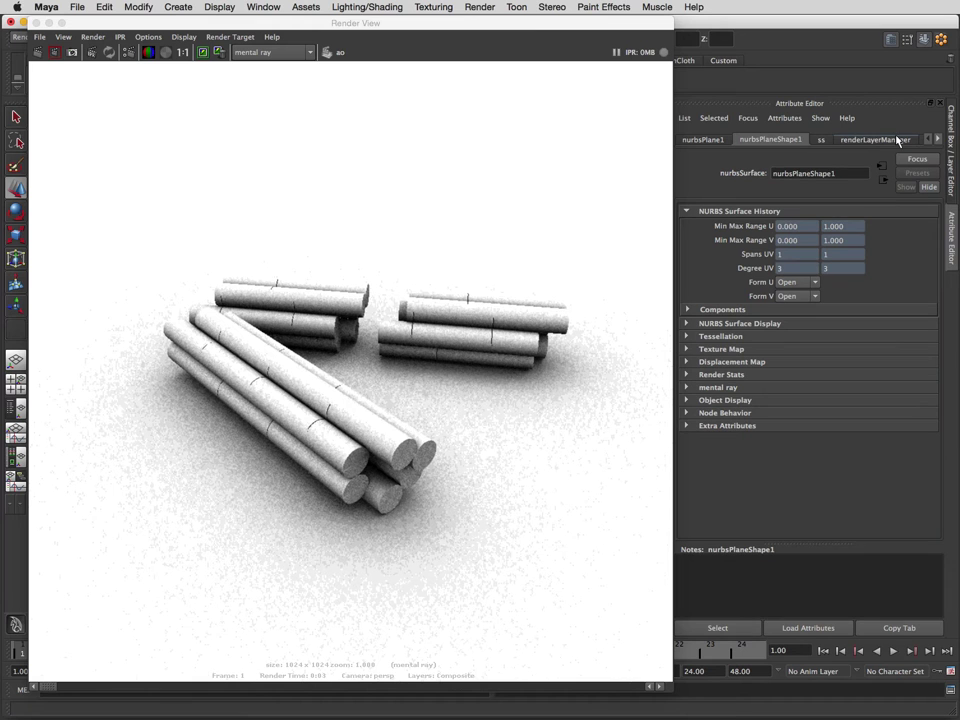
left_click(822, 140)
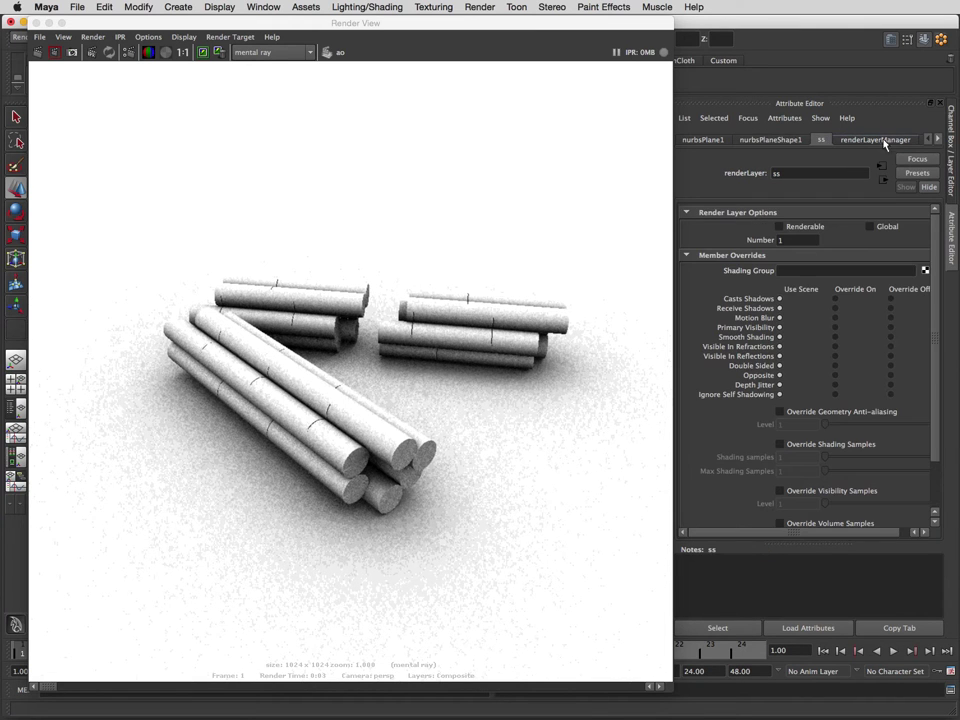
left_click(938, 139)
left_click(938, 139)
left_click(938, 139)
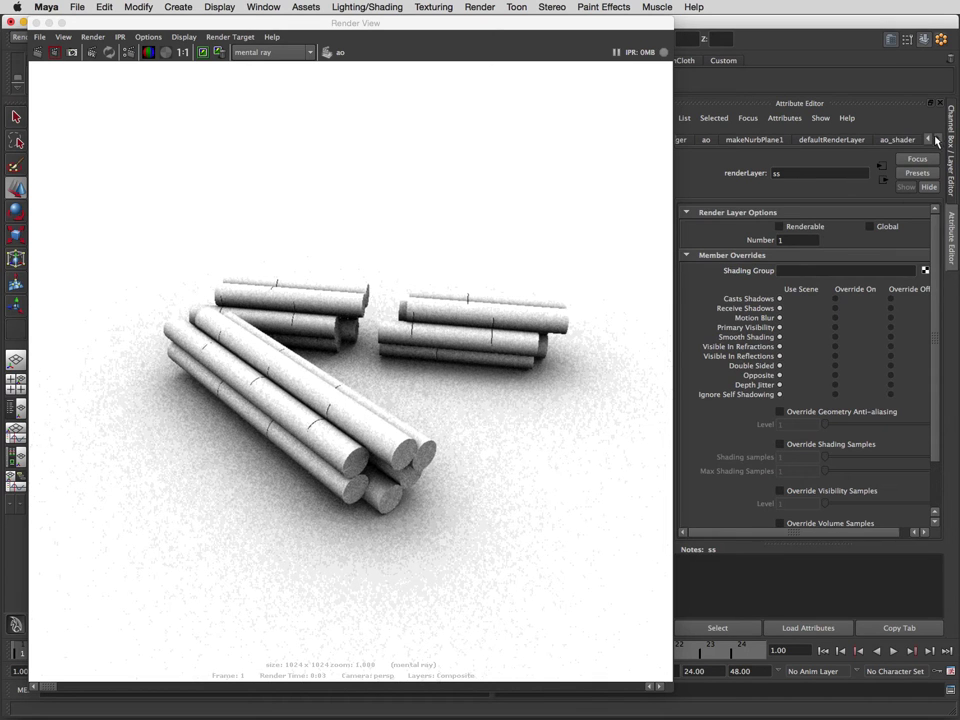
left_click(907, 141)
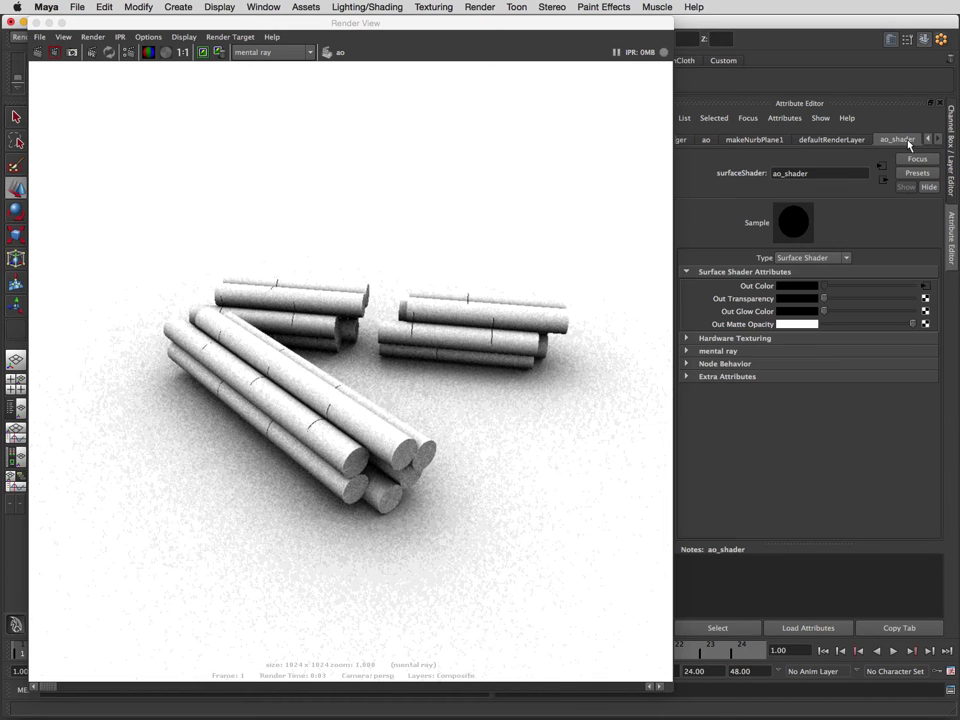
left_click(925, 287)
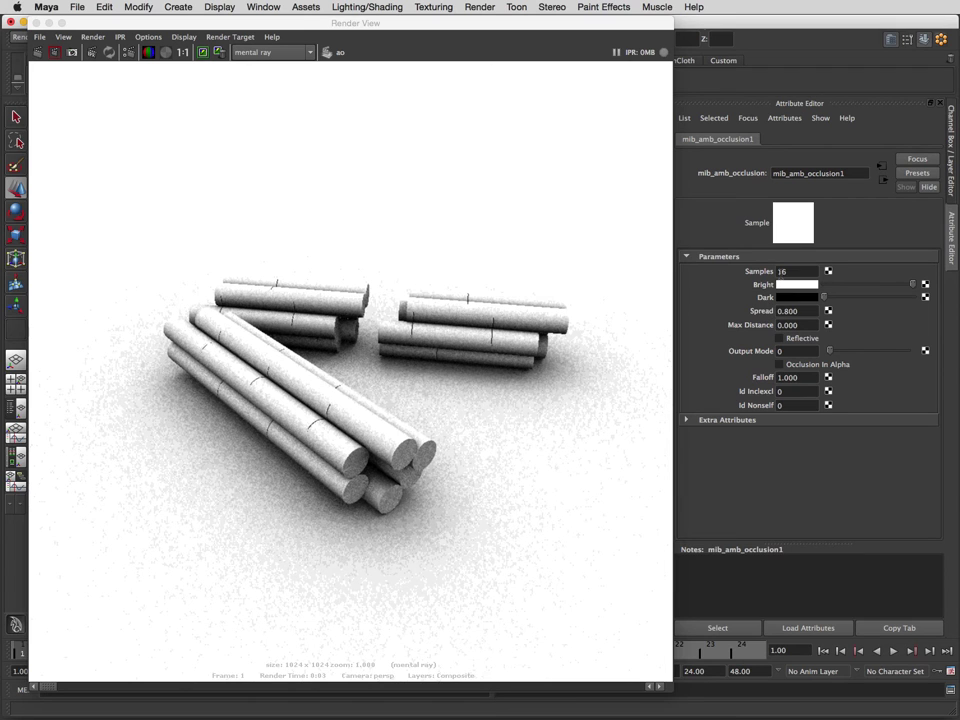
Re-render the occlusion at 64 samples, then again at 8 samples.
double_click(783, 271)
left_click(36, 53)
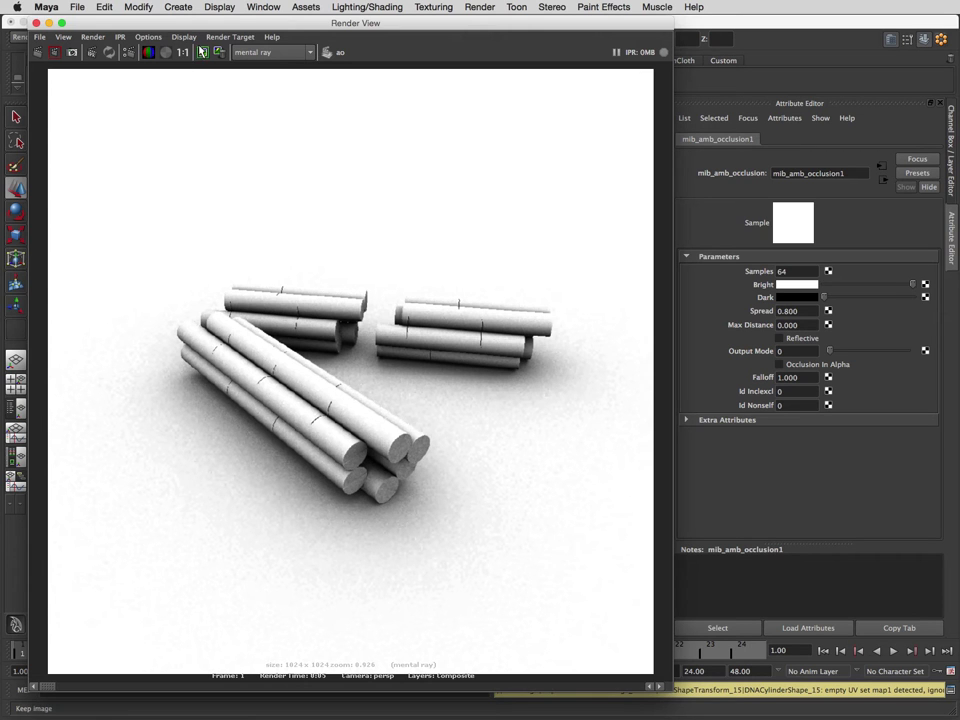
left_click(795, 271)
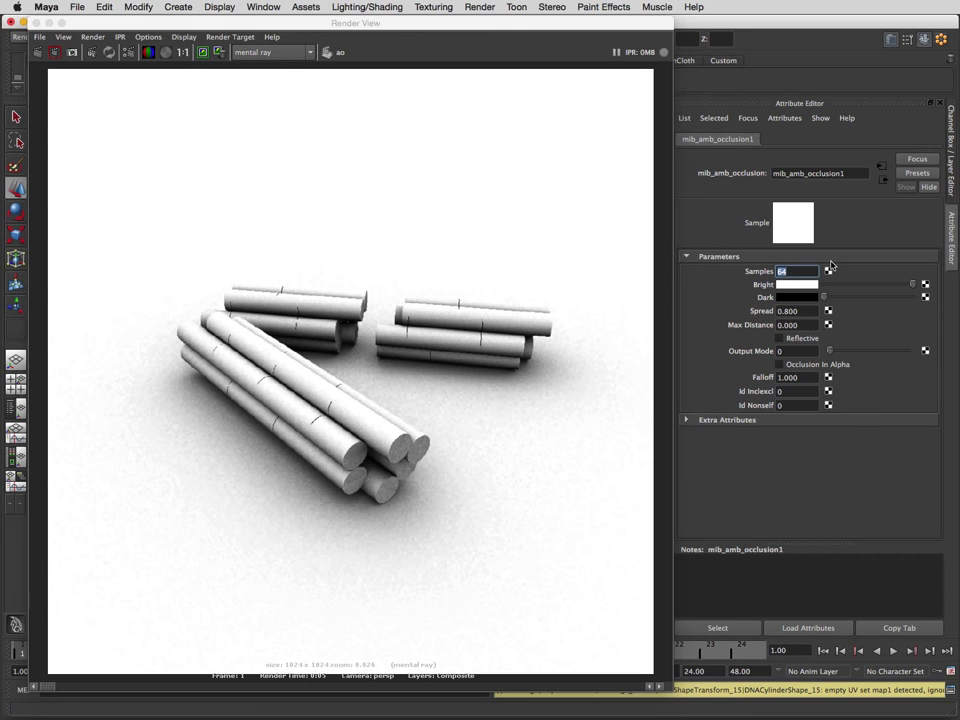
type("8")
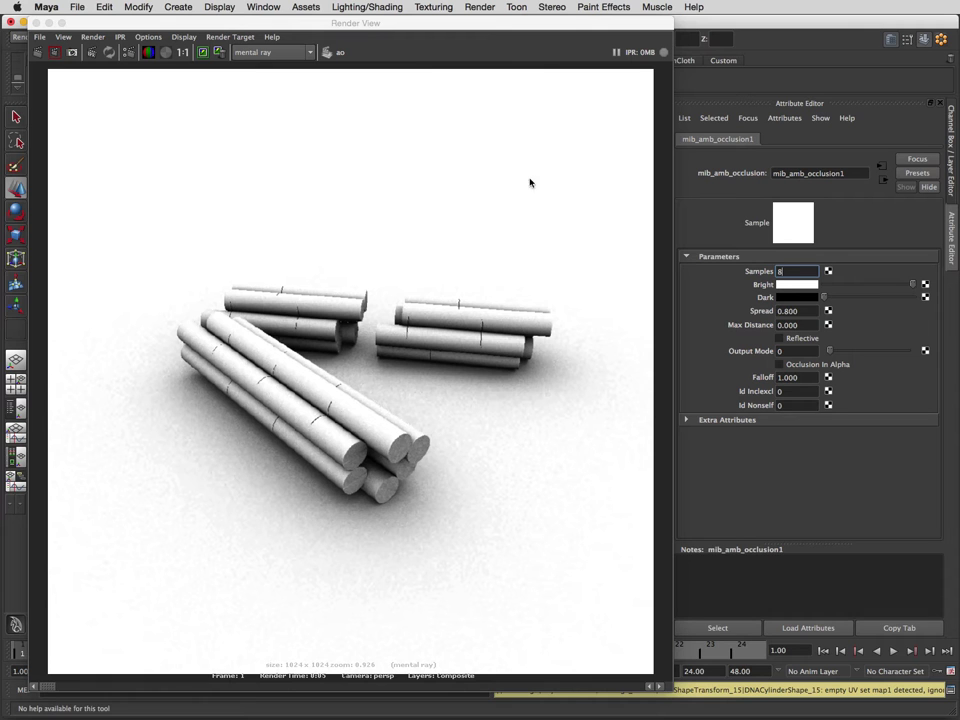
left_click(37, 58)
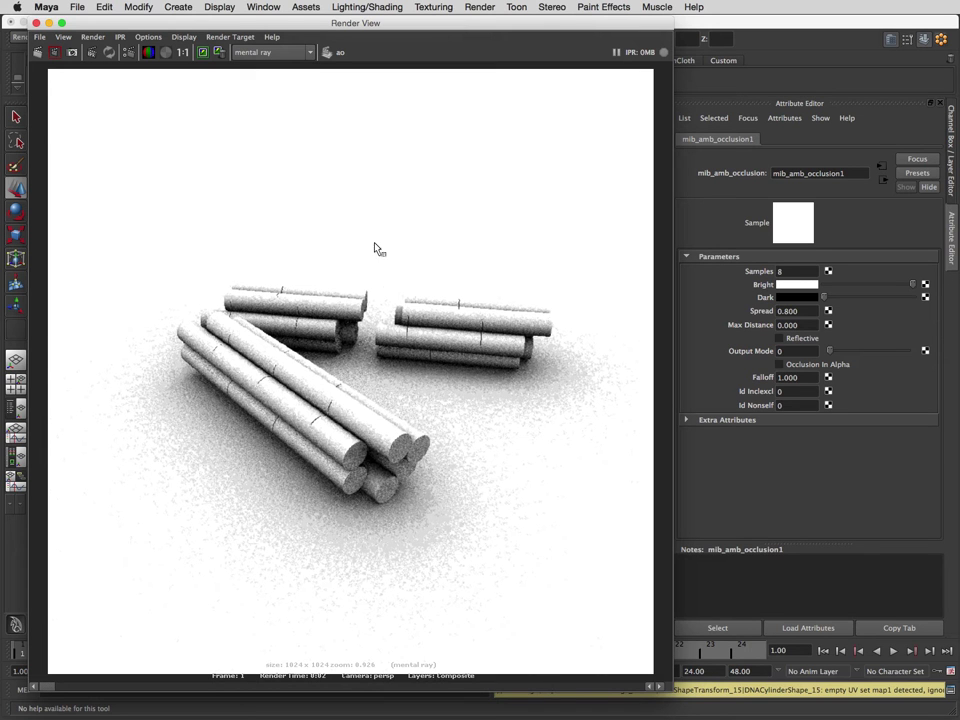
Compare the stored renders, then set the occlusion Samples to 128.
left_click(656, 687)
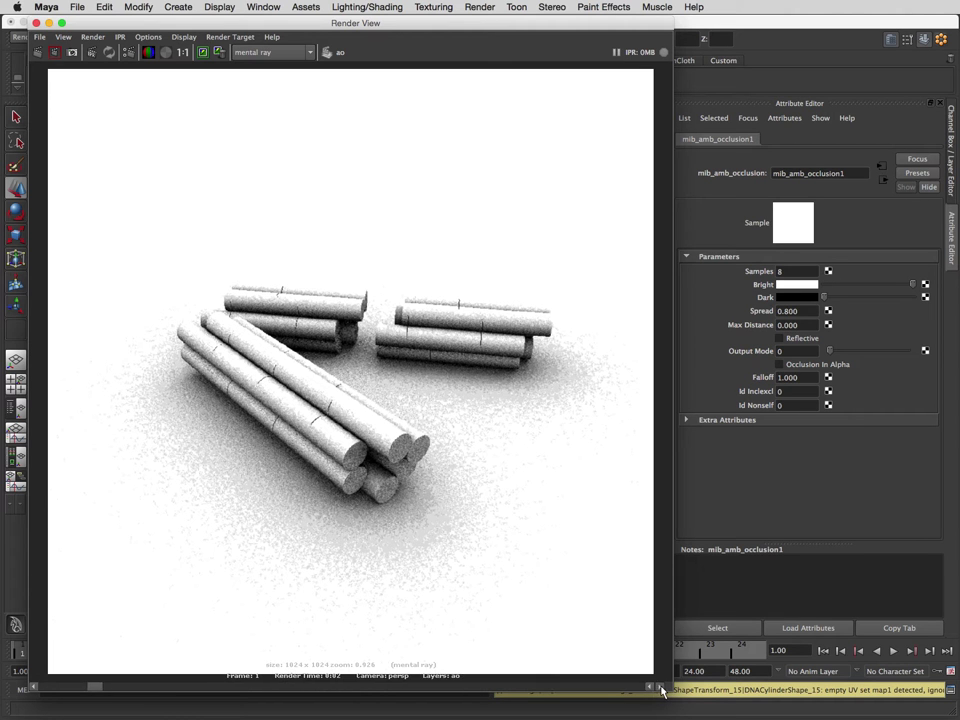
left_click(656, 687)
left_click(656, 687)
left_click(656, 687)
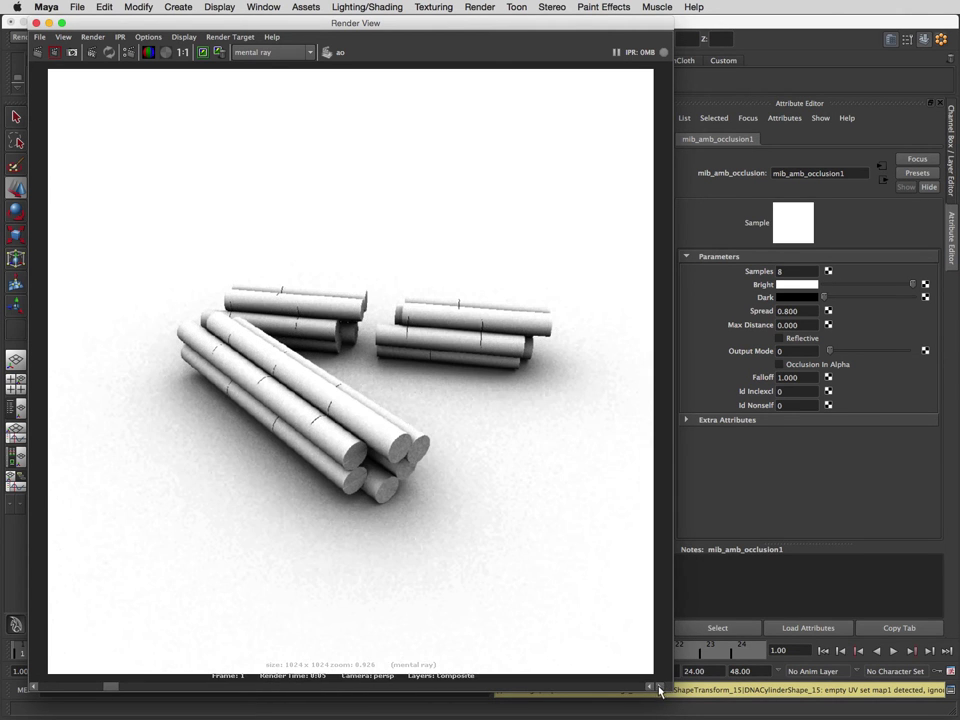
left_click(656, 687)
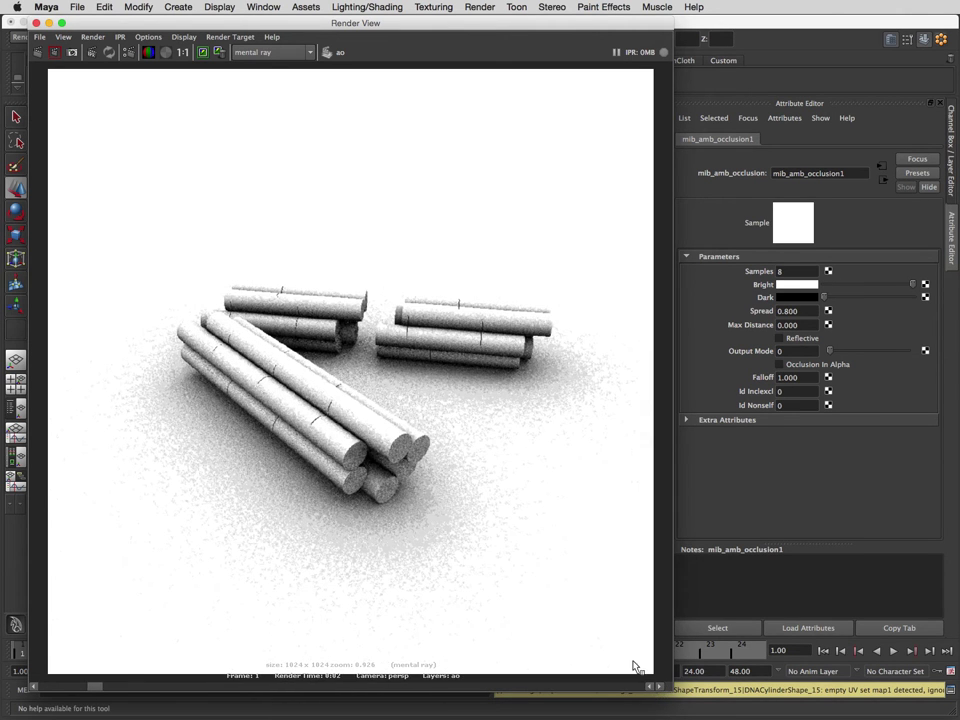
left_click(788, 271)
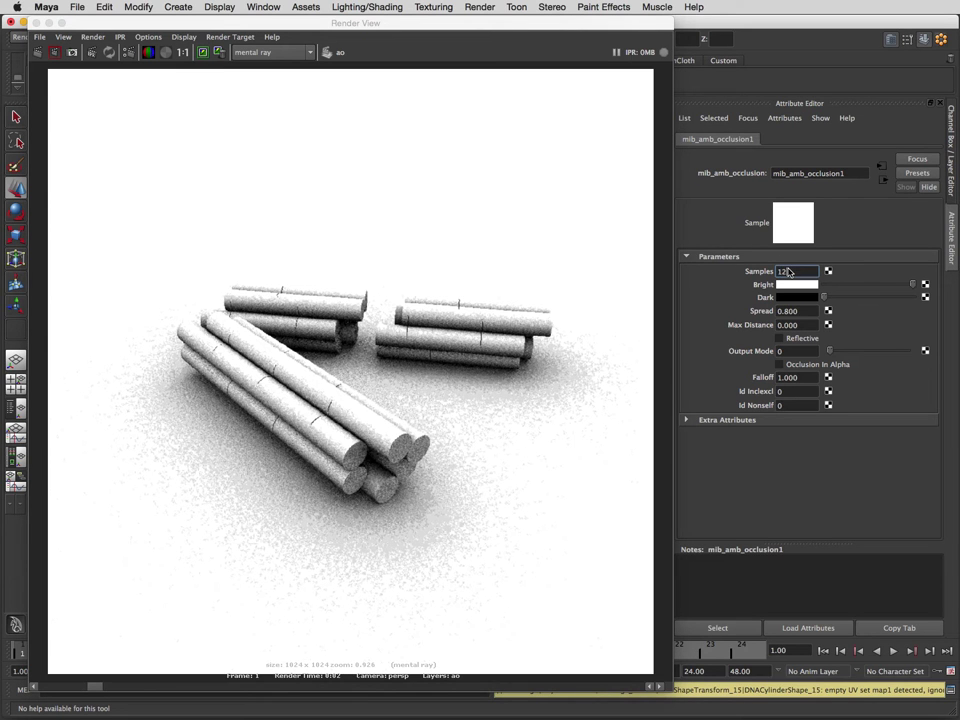
type("128")
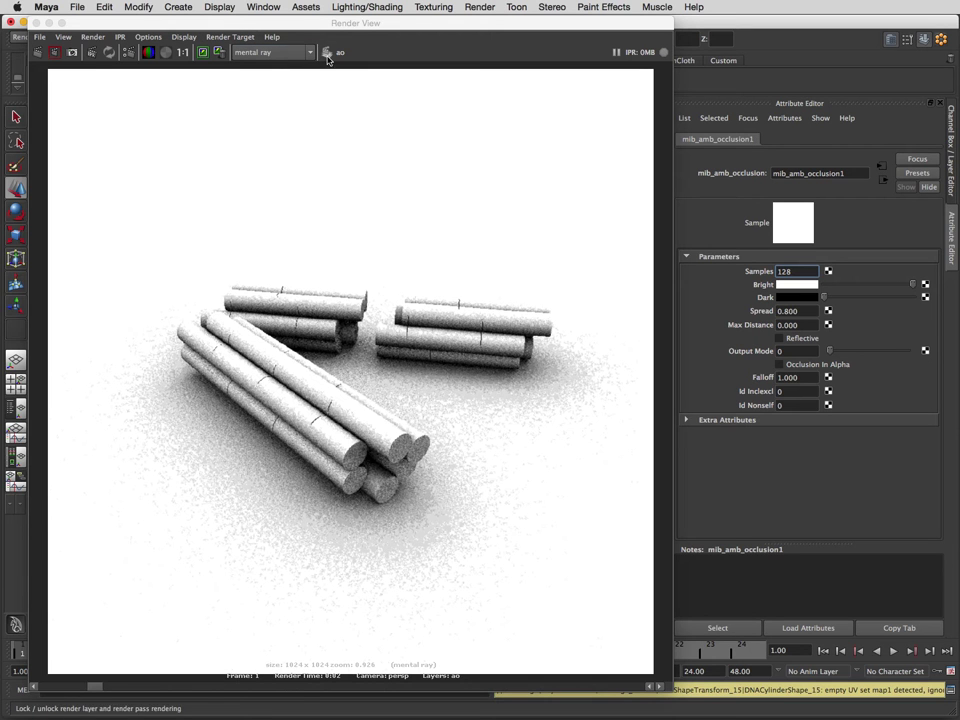
Set the ao layer's Render Settings Quality Presets to Production.
left_click(128, 52)
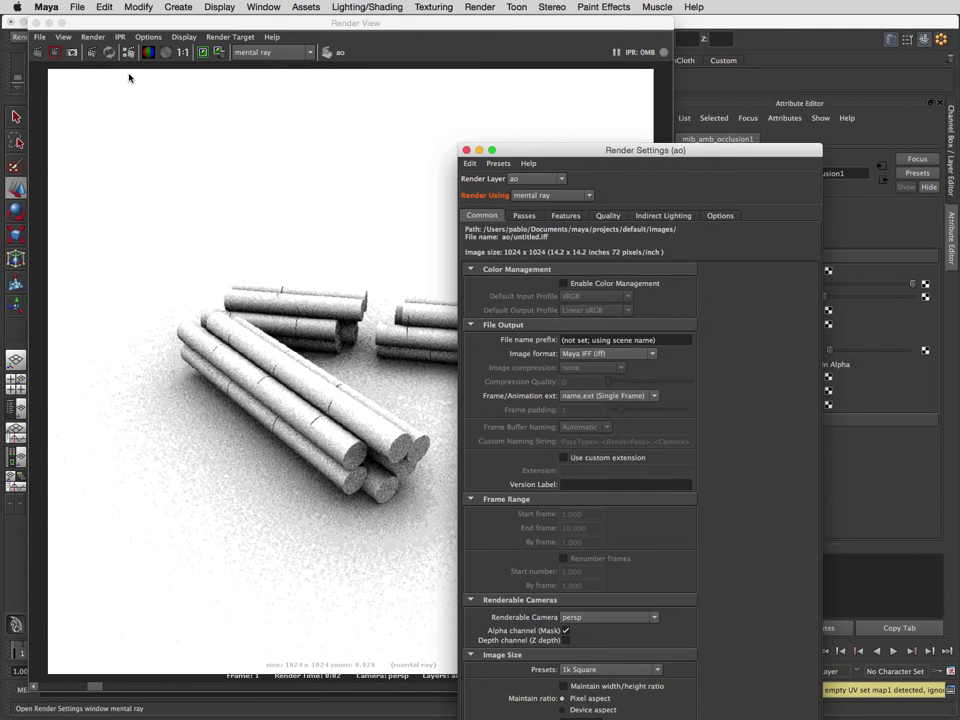
left_click_drag(547, 152, 372, 38)
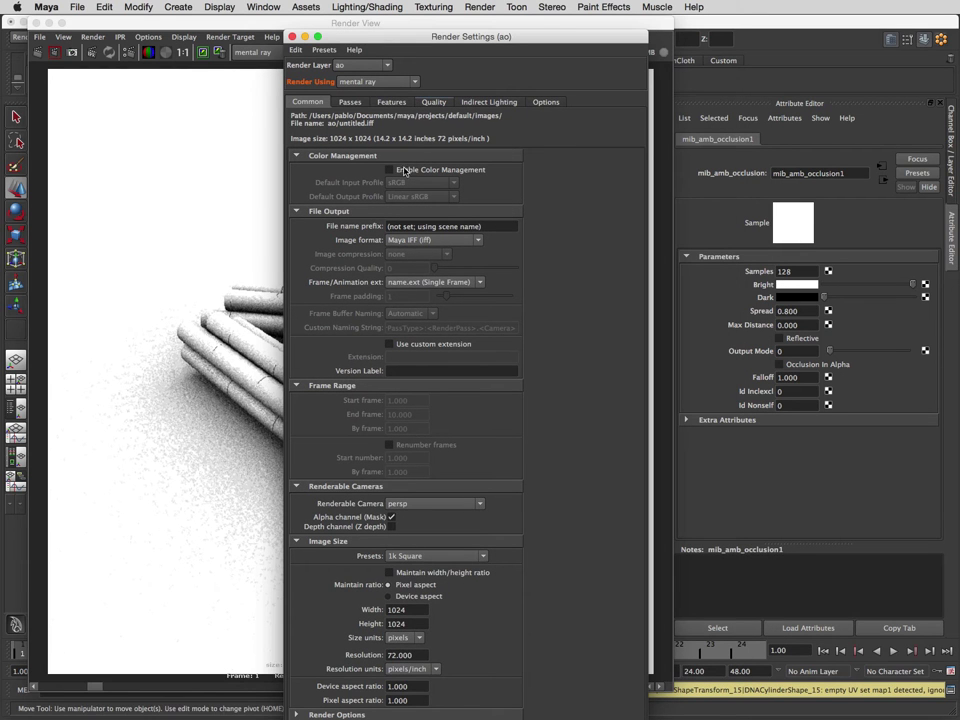
left_click(430, 102)
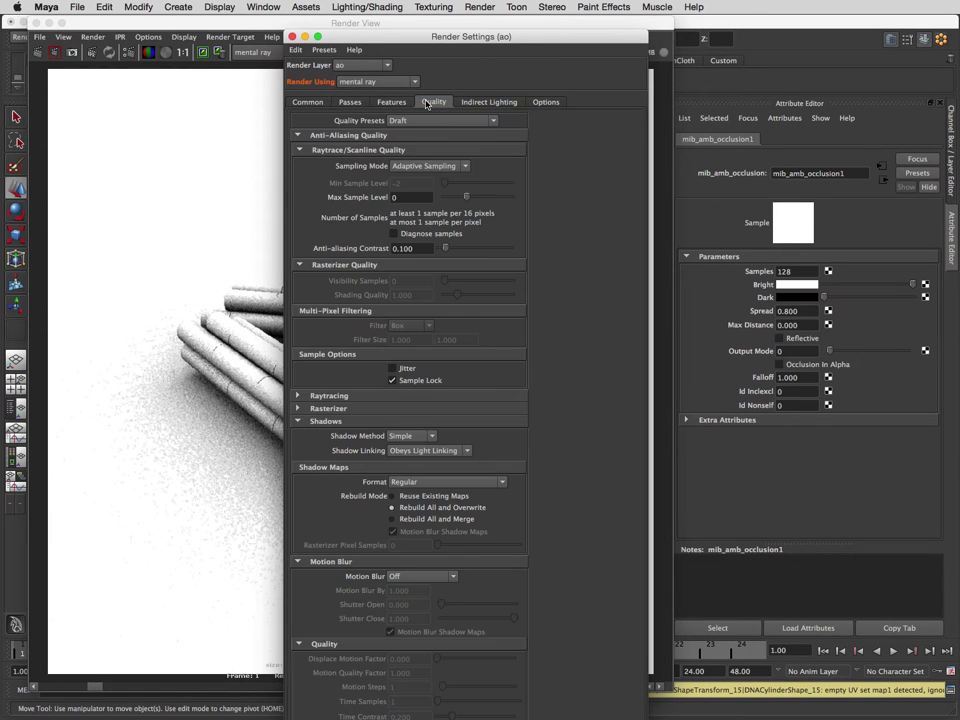
left_click(432, 120)
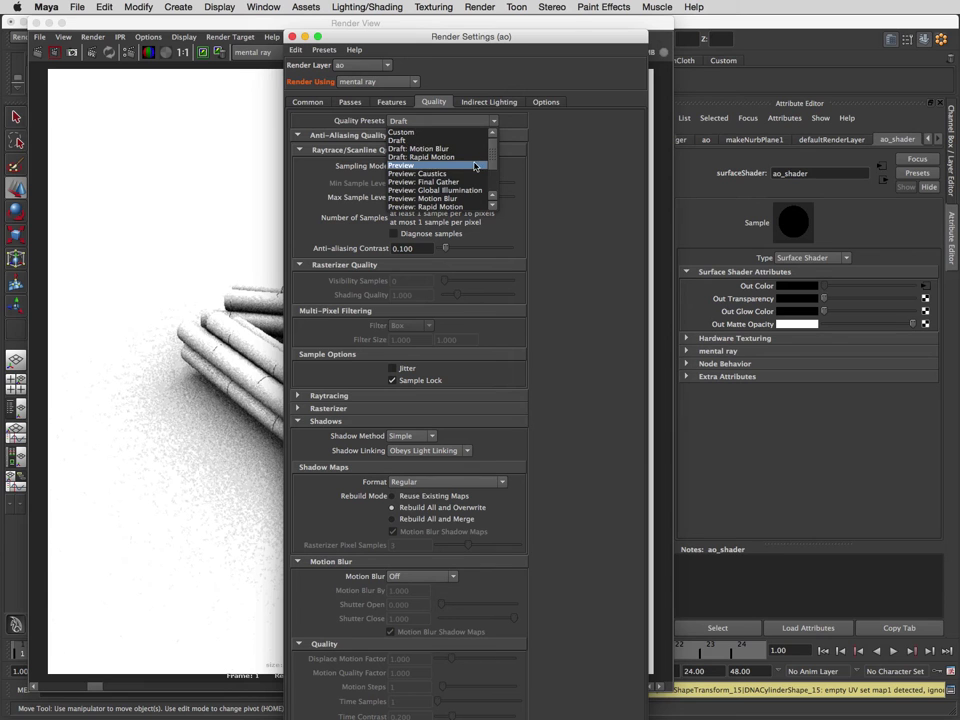
scroll(489, 165, "down", 3)
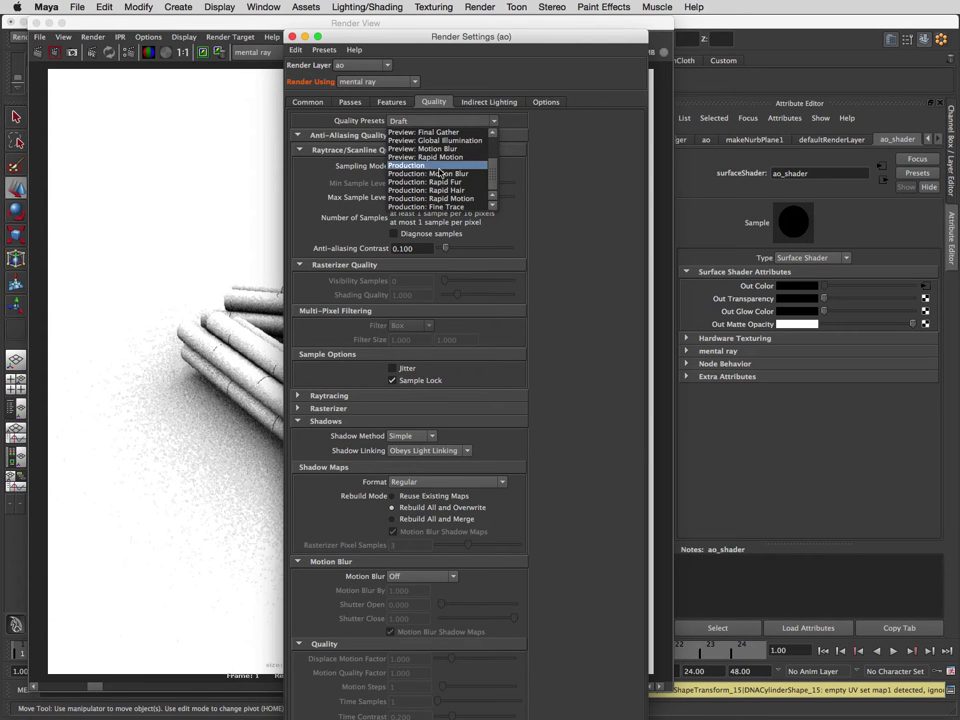
left_click(480, 165)
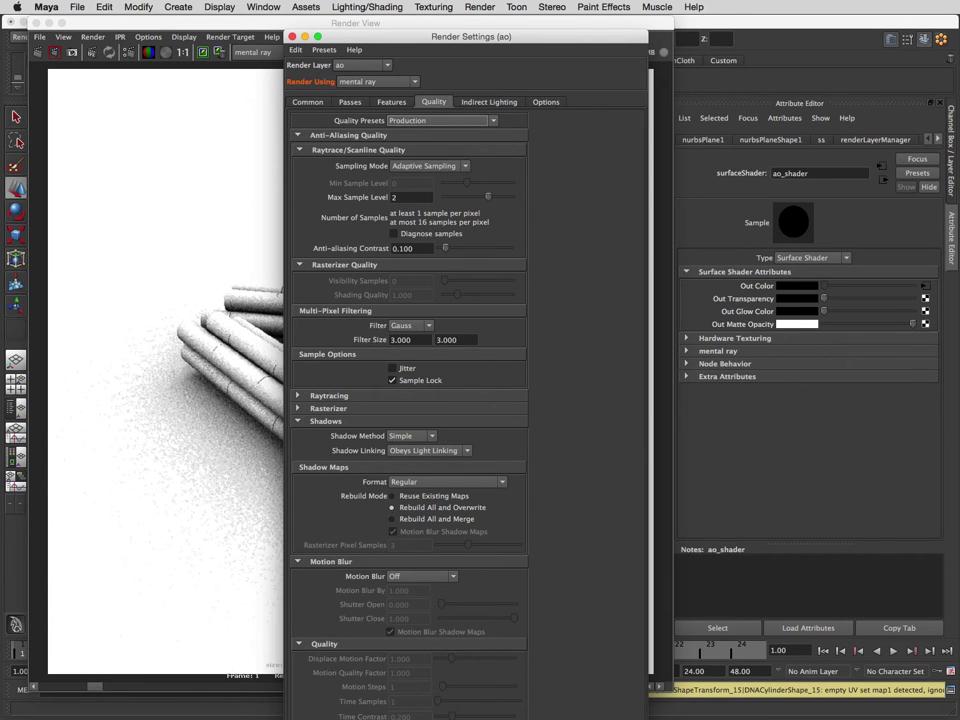
key("super+w")
Re-render the ao layer, keep the image, compare it with stored renders, and view at 1:1.
left_click(38, 52)
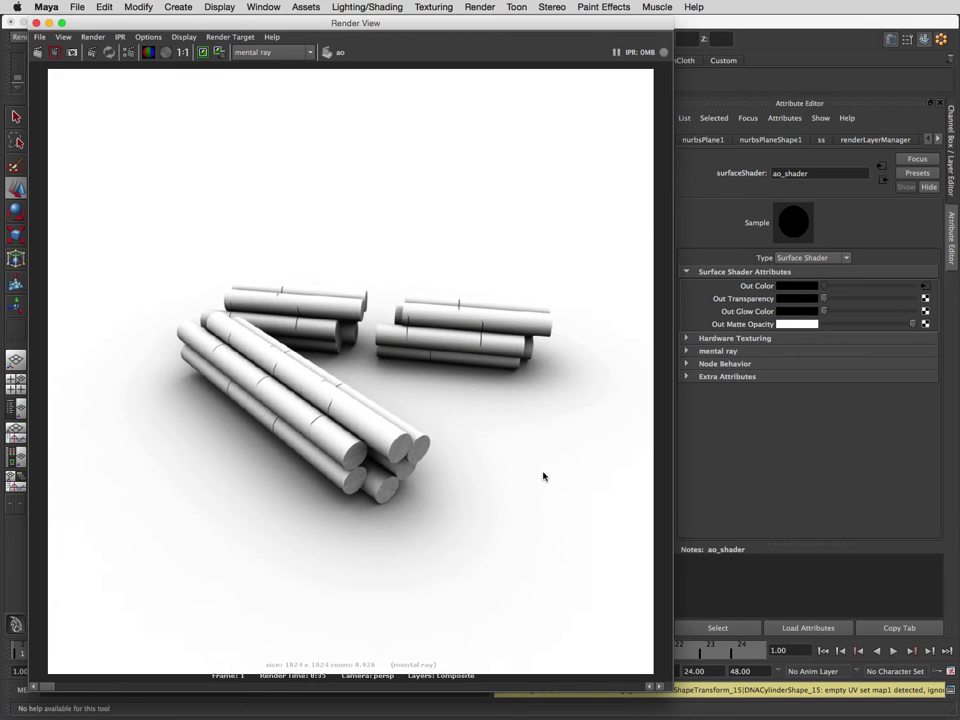
left_click(202, 55)
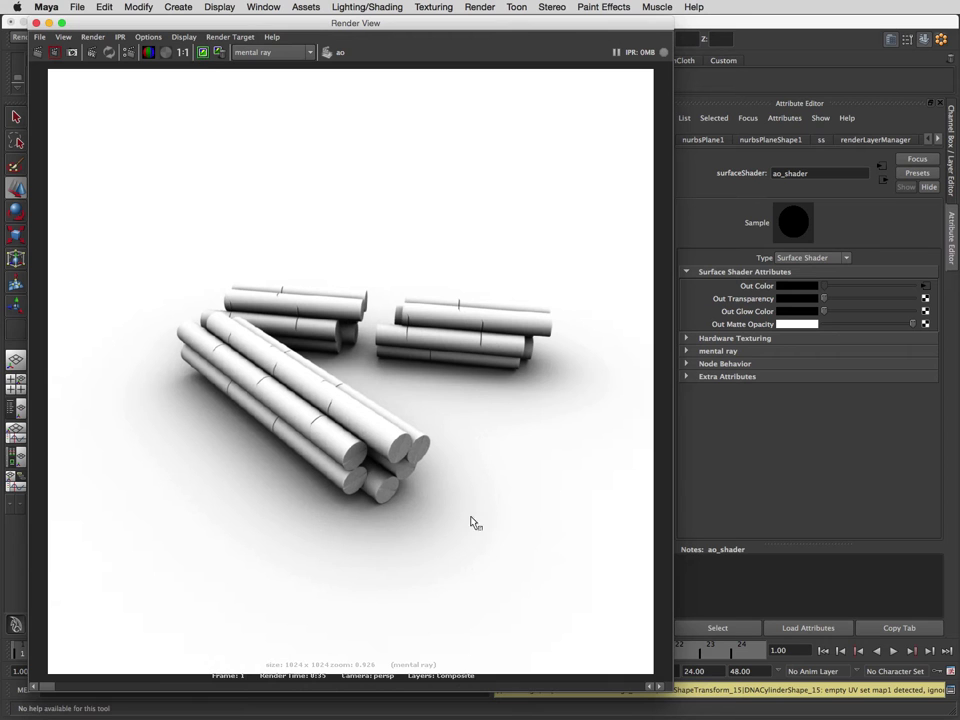
left_click(660, 687)
left_click(660, 687)
left_click(649, 687)
left_click(649, 687)
left_click(183, 52)
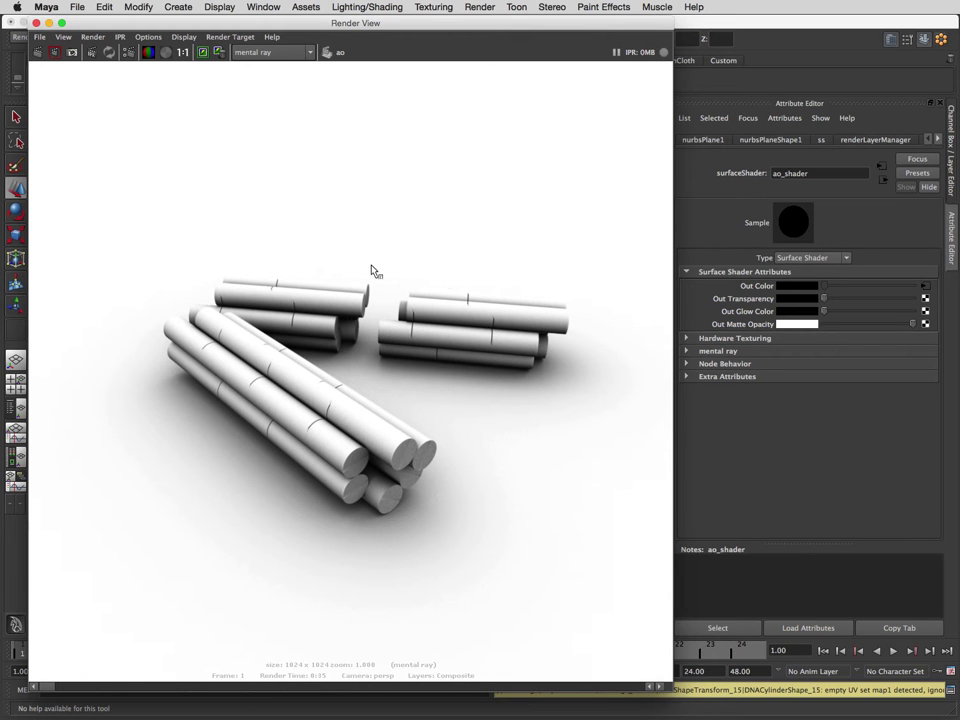
Close Render View, show the Channel Box/Layer Editor, and turn on the ss layer's render toggle.
left_click(36, 23)
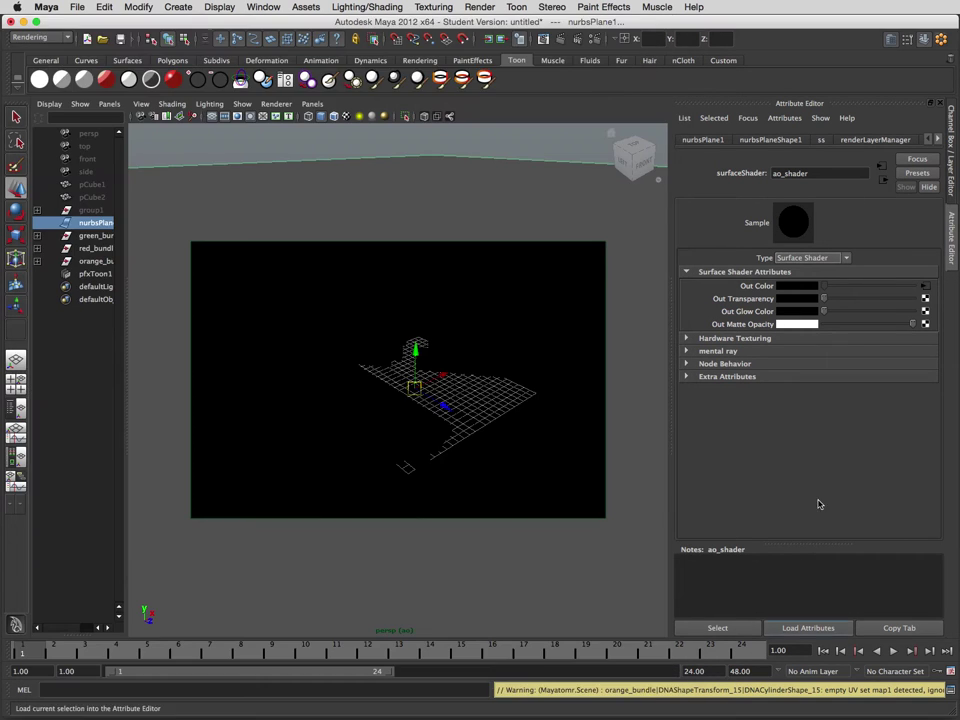
left_click(891, 40)
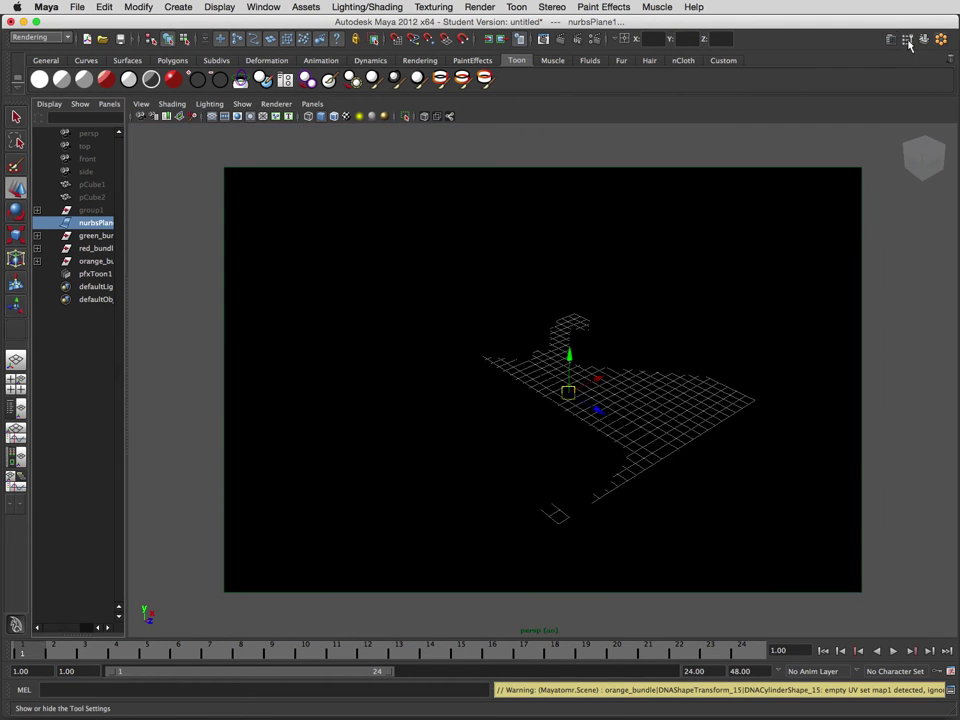
left_click(924, 40)
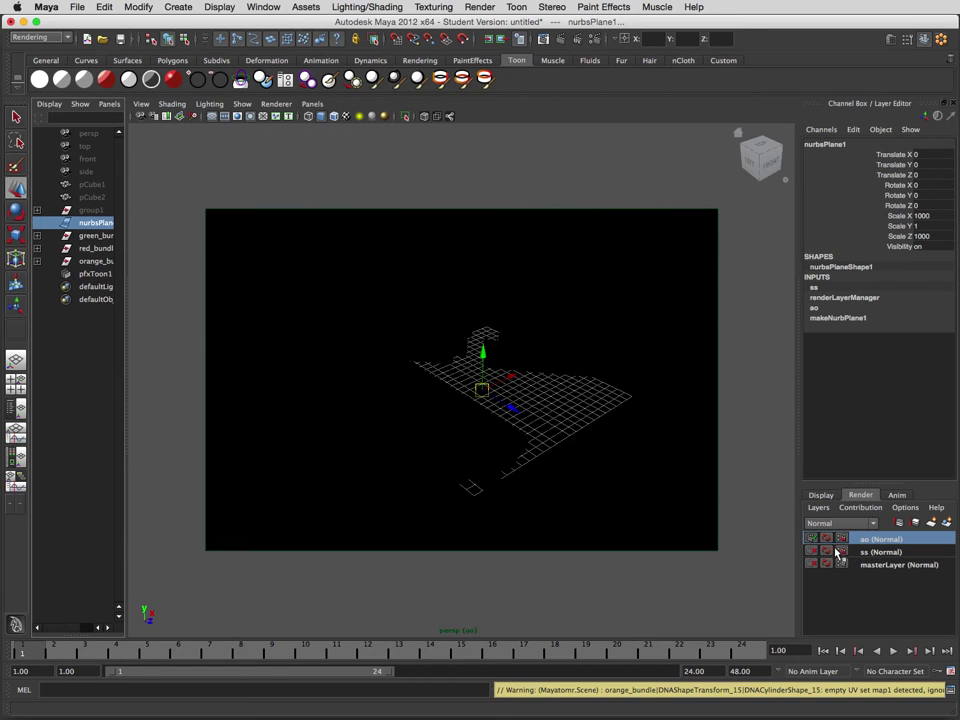
left_click(812, 551)
Check the Render All Layers options, then render the current frame.
left_click(905, 507)
left_click(940, 569)
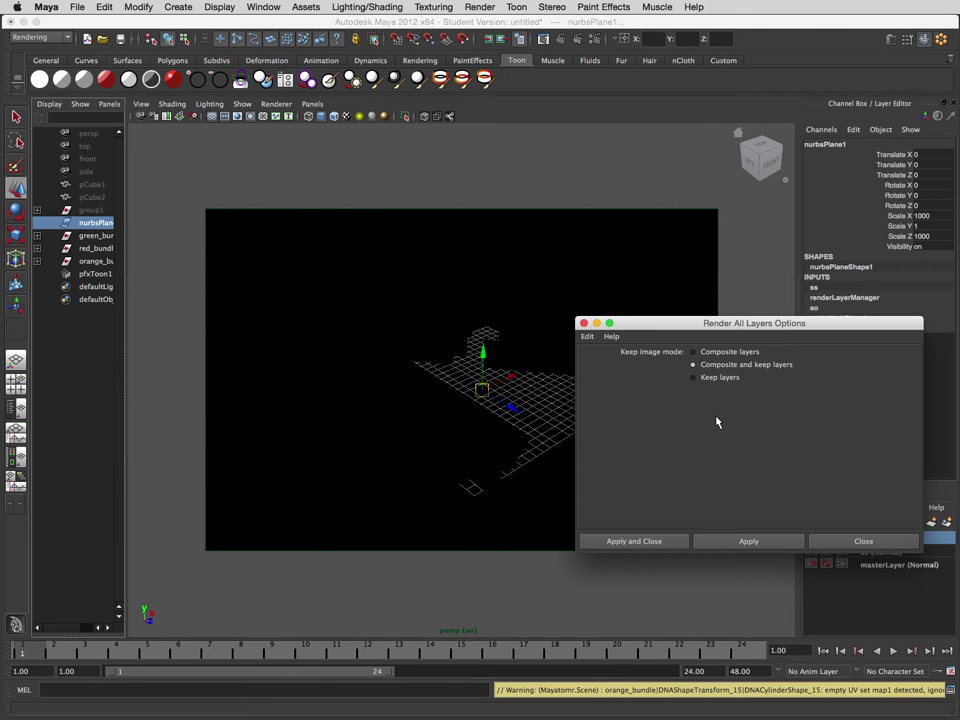
left_click(864, 541)
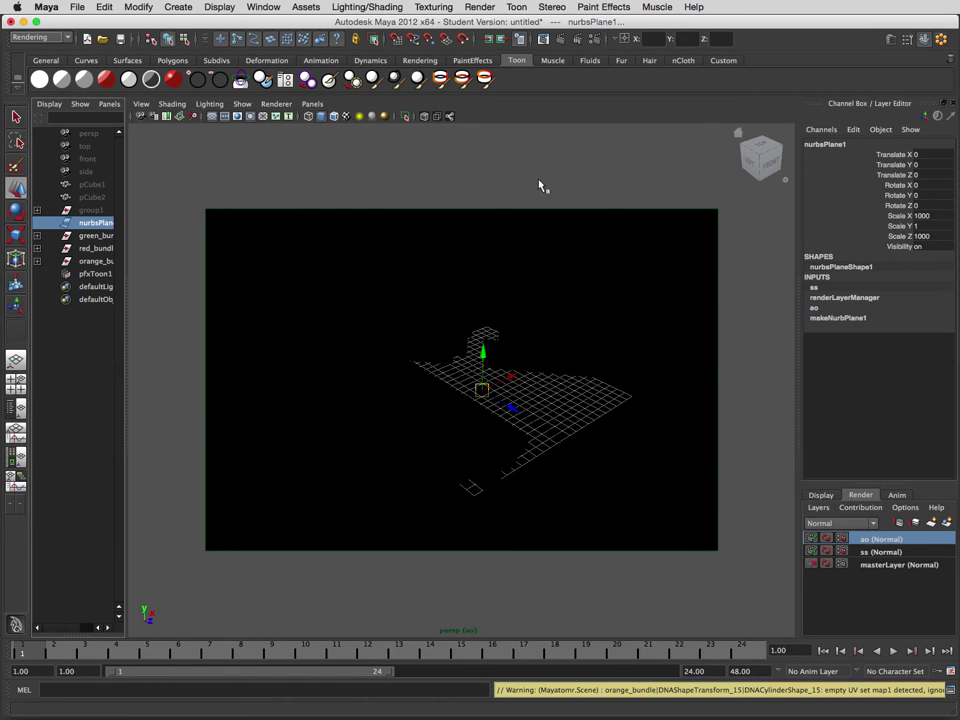
left_click(549, 40)
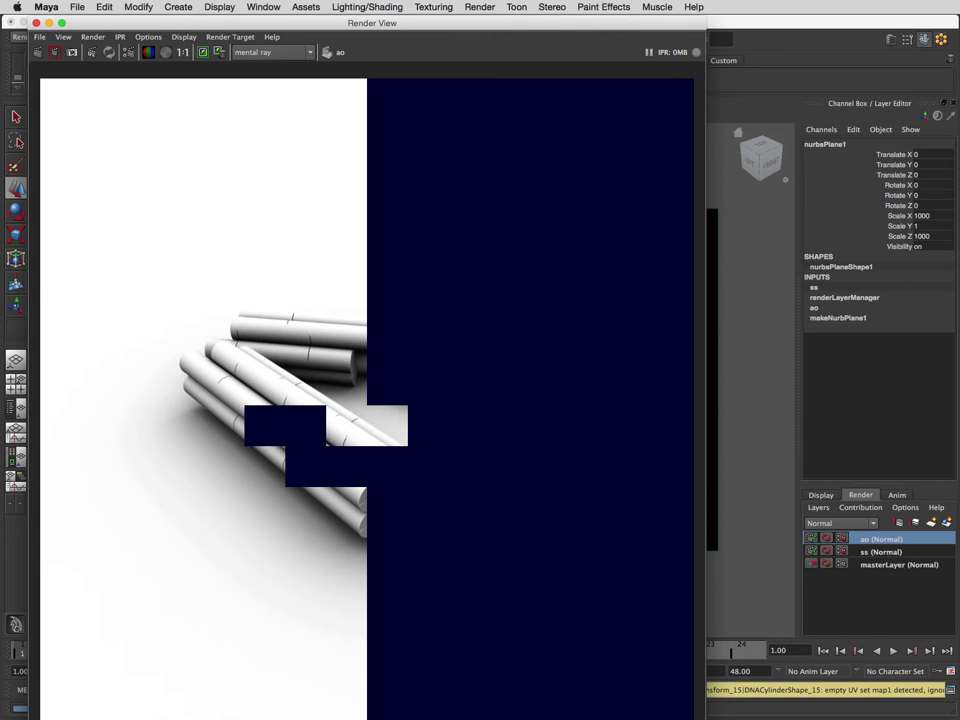
Bring up a Finder window and resize and reposition it.
key("super+Tab")
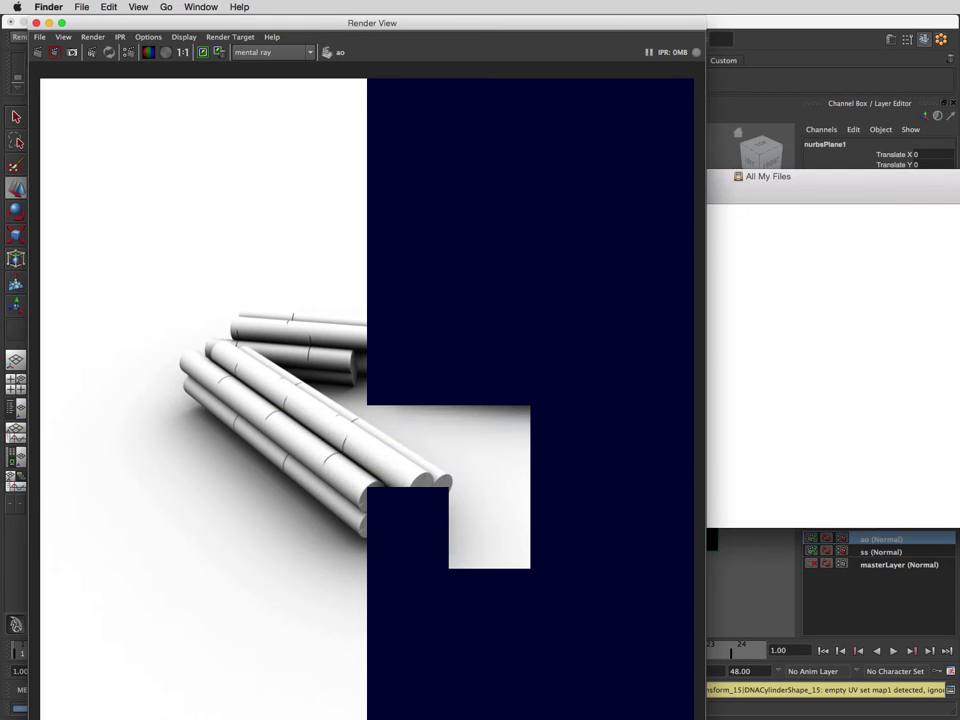
key("super+n")
key("super+w")
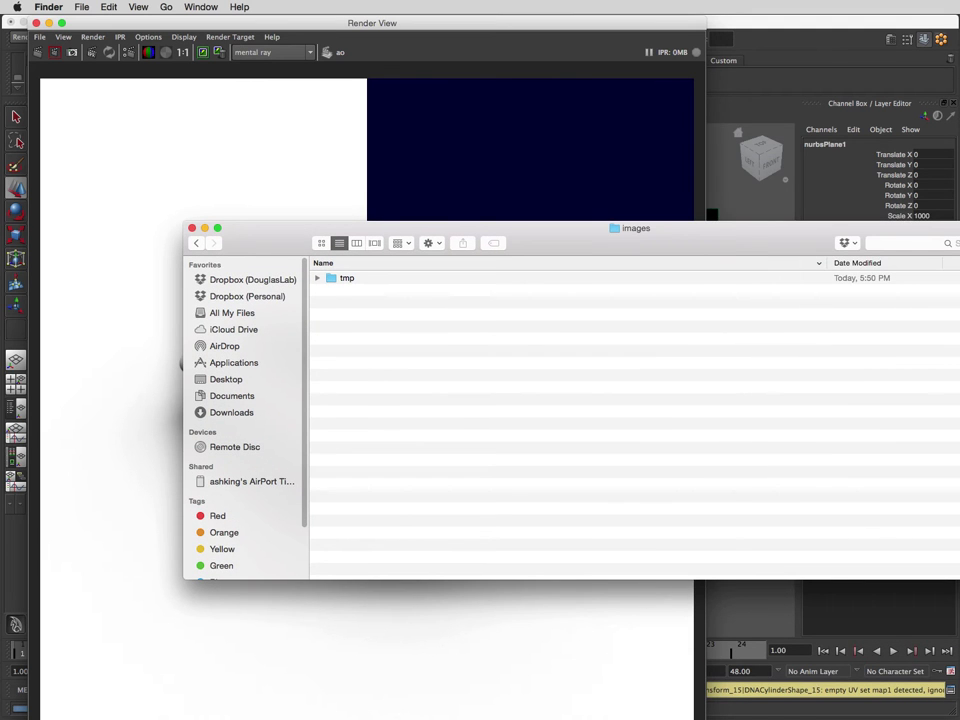
left_click_drag(955, 411, 849, 411)
left_click_drag(579, 244, 588, 376)
Expand the tmp folder's ss and ao subfolders to show each untitled.iff, then return to Maya.
left_click(460, 410)
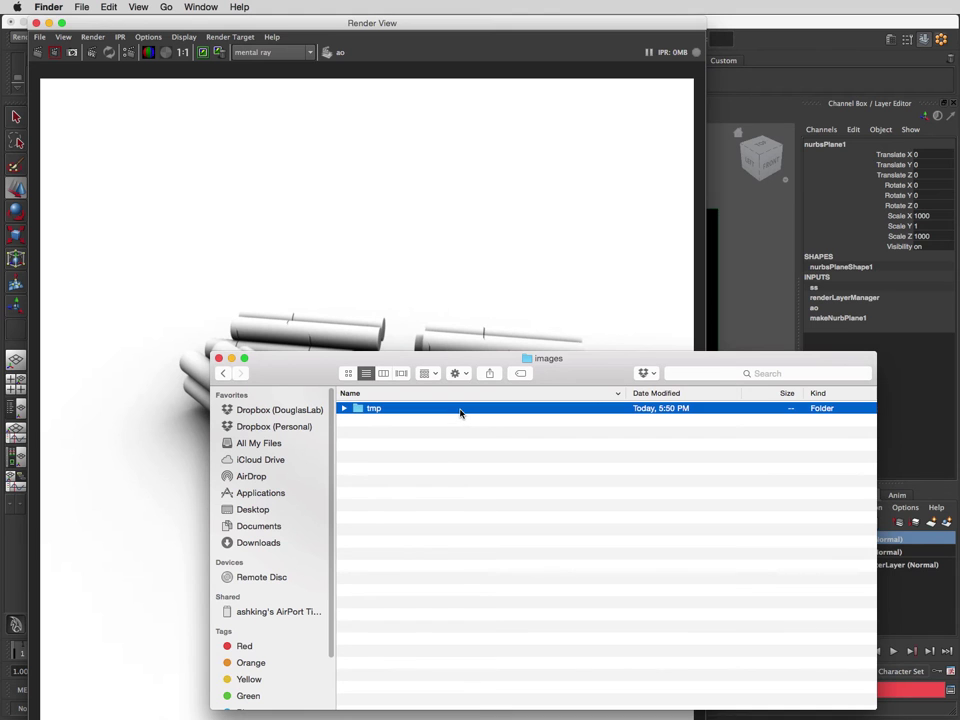
key("Right")
key("Down")
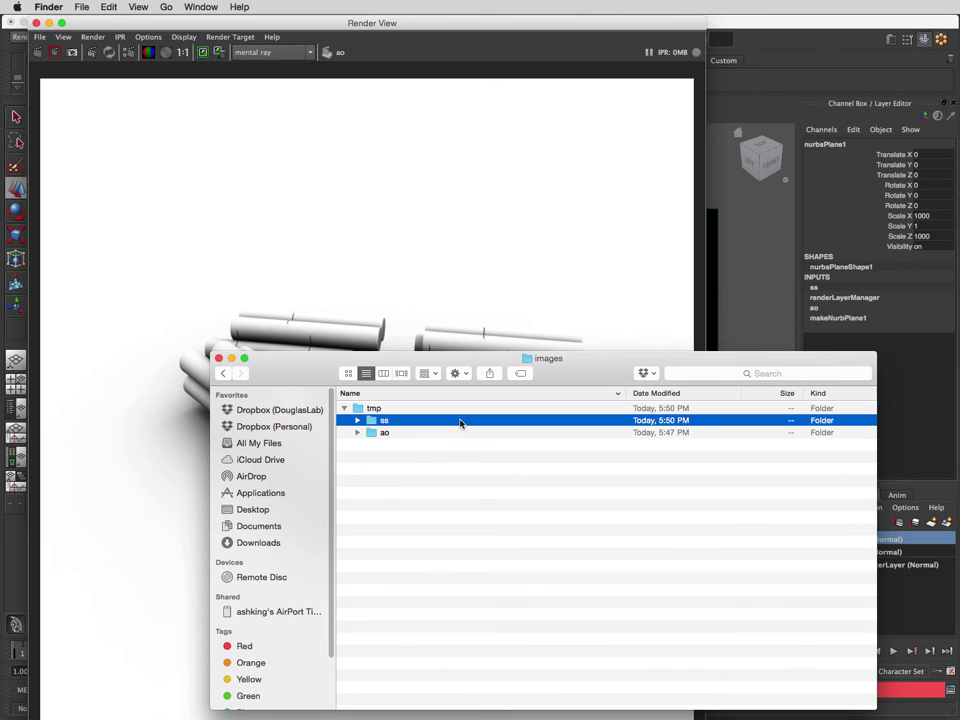
key("Right")
key("Down")
key("Down")
key("Right")
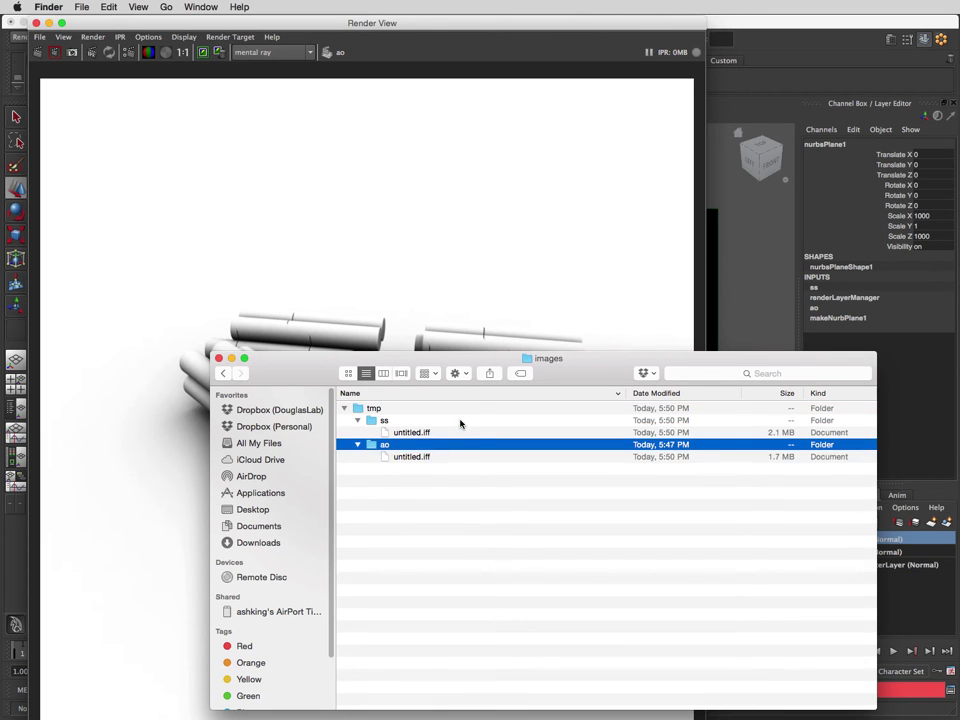
left_click(450, 408)
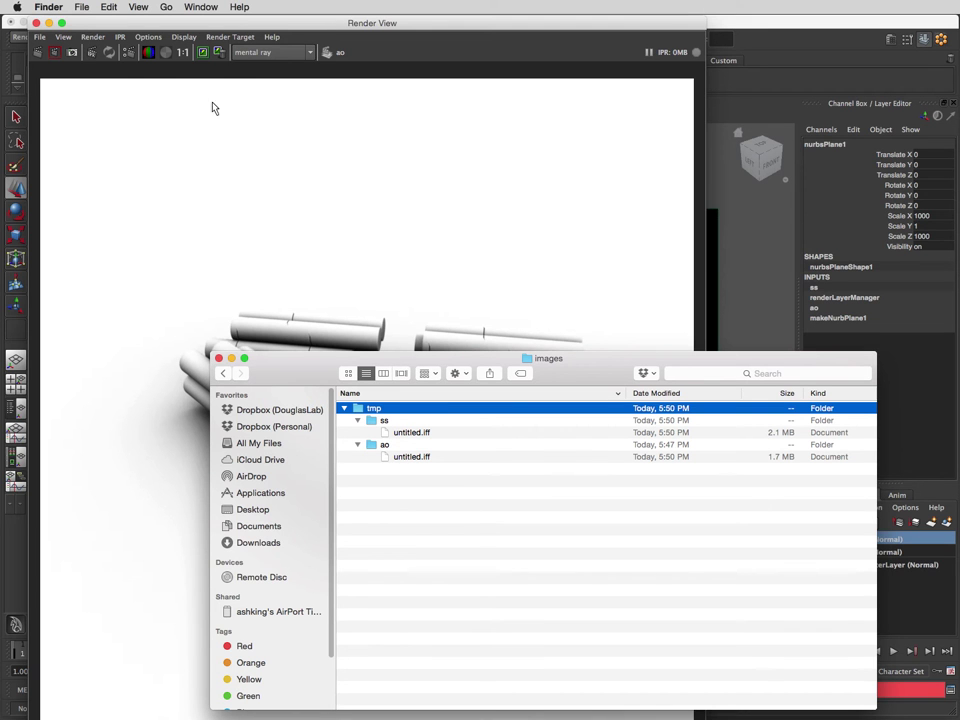
left_click(764, 48)
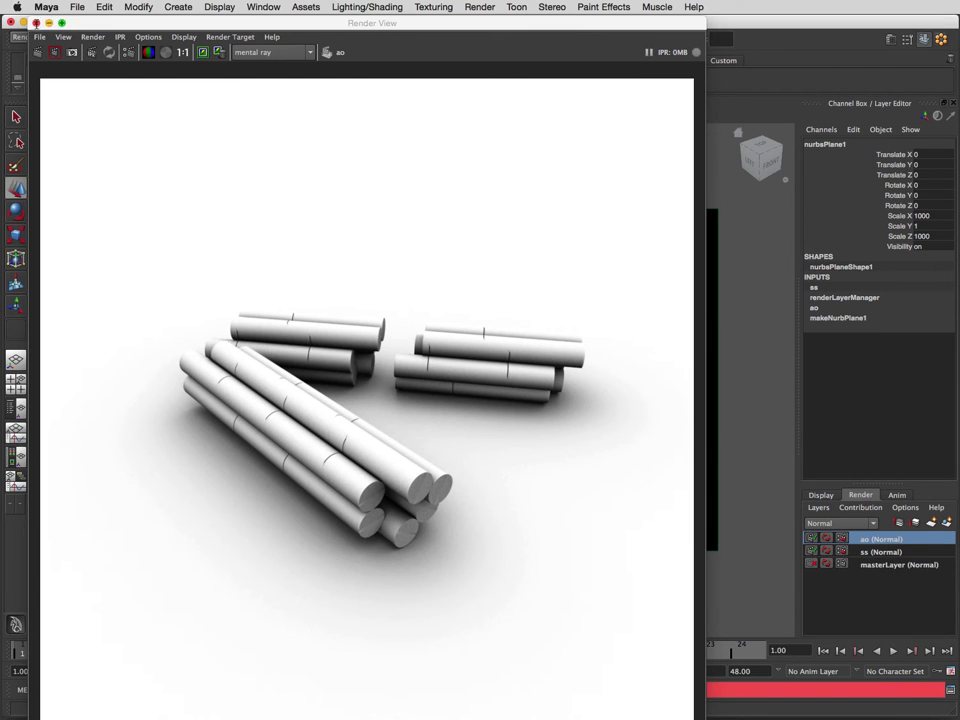
Set the Common image format to PSD Layered (psd) and turn on recycling for the ss and ao layers.
left_click(36, 22)
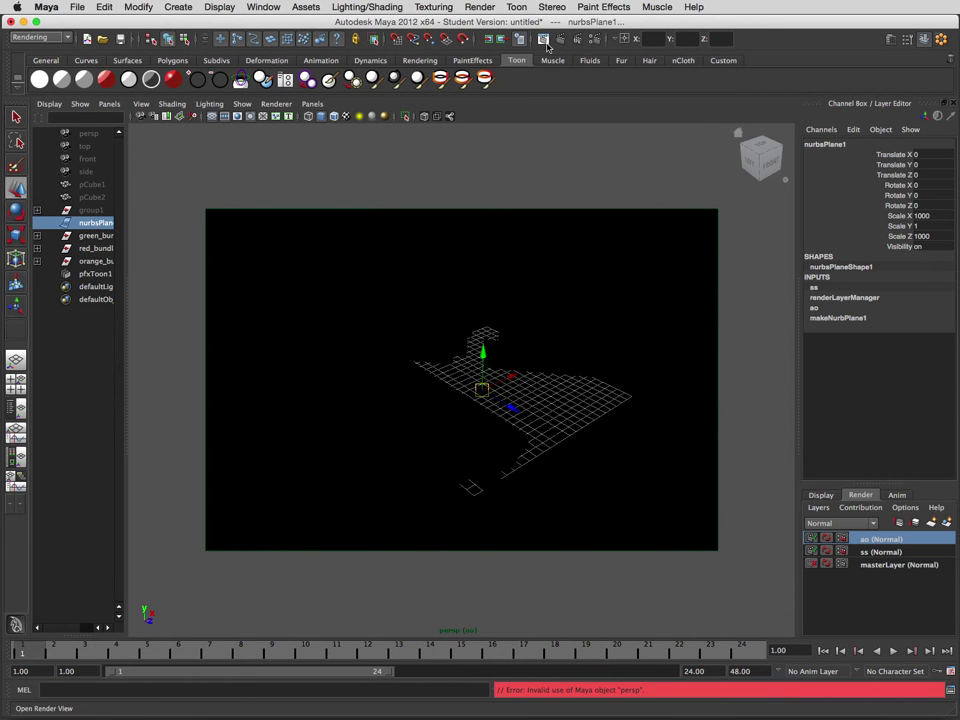
left_click(577, 39)
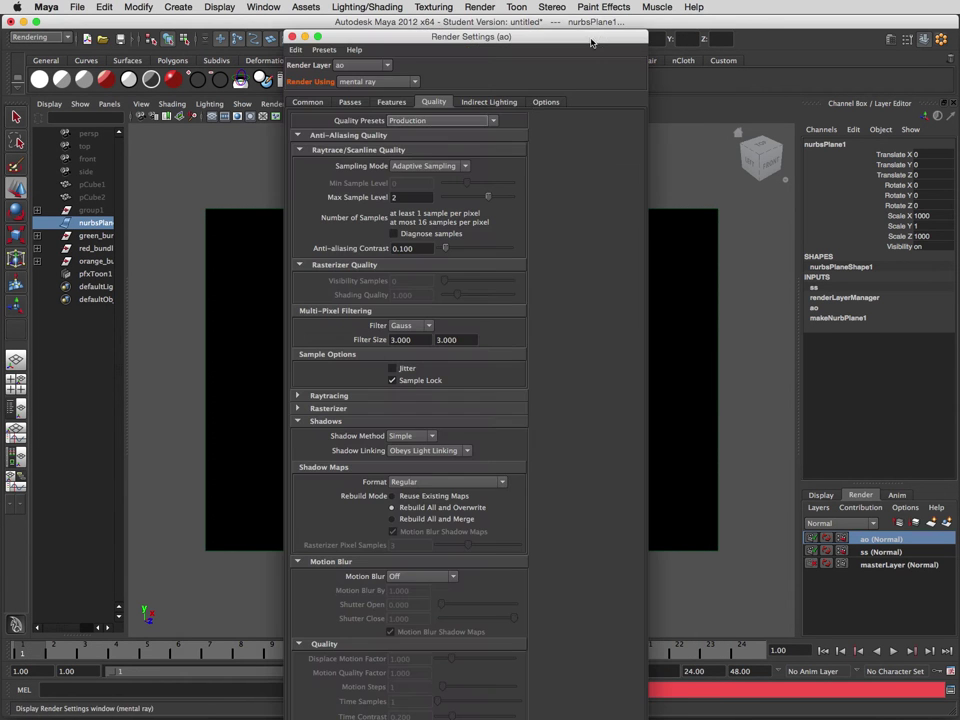
left_click(310, 102)
left_click(428, 241)
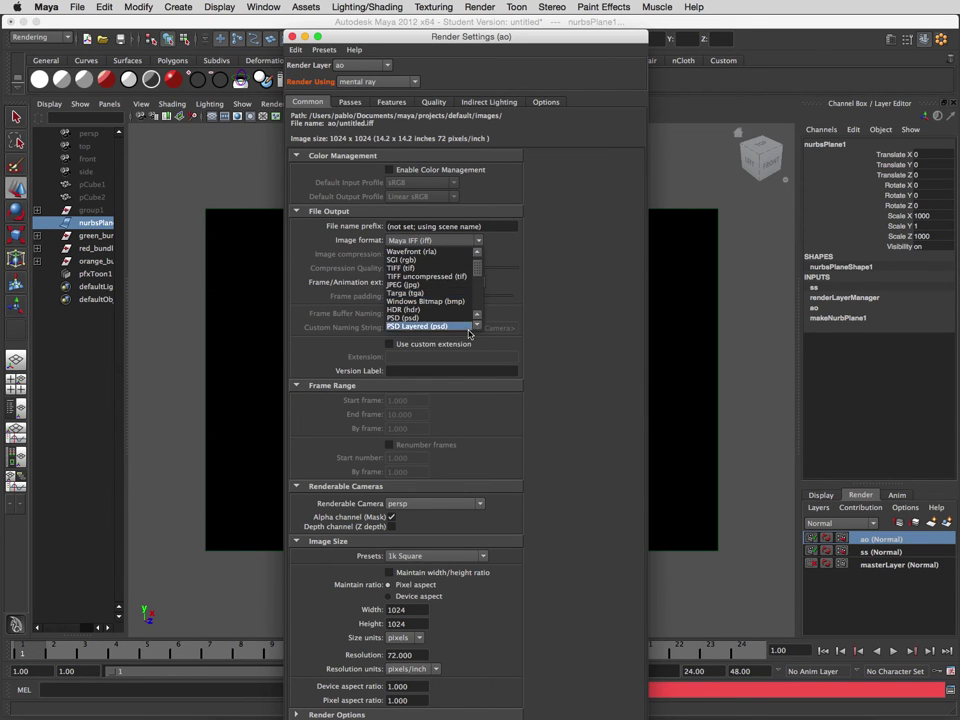
left_click(468, 335)
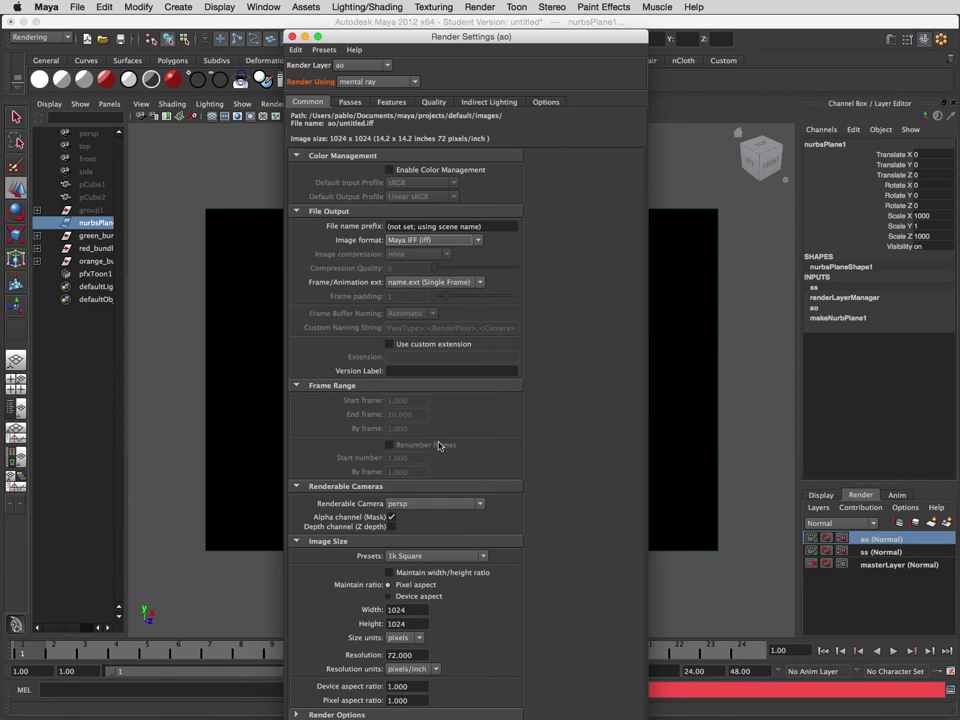
left_click(430, 240)
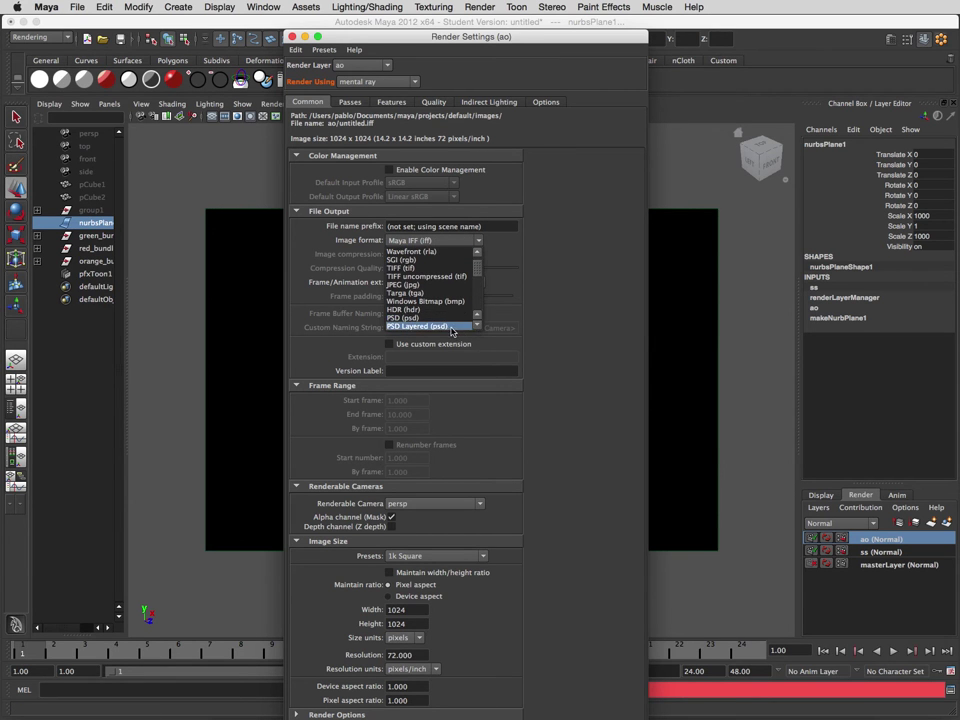
left_click(455, 333)
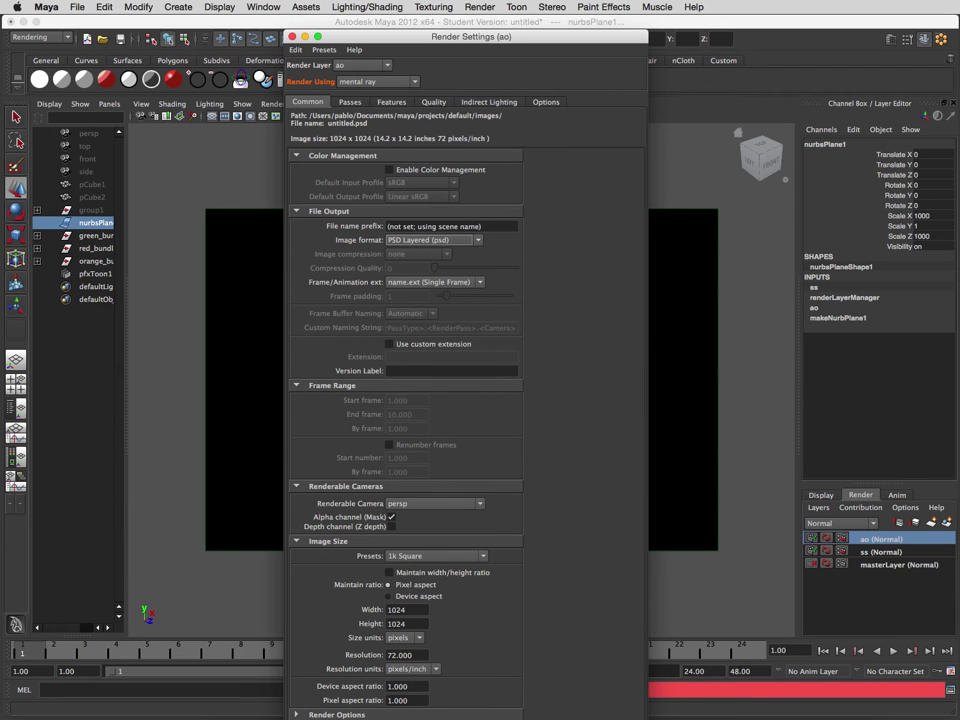
key("super+w")
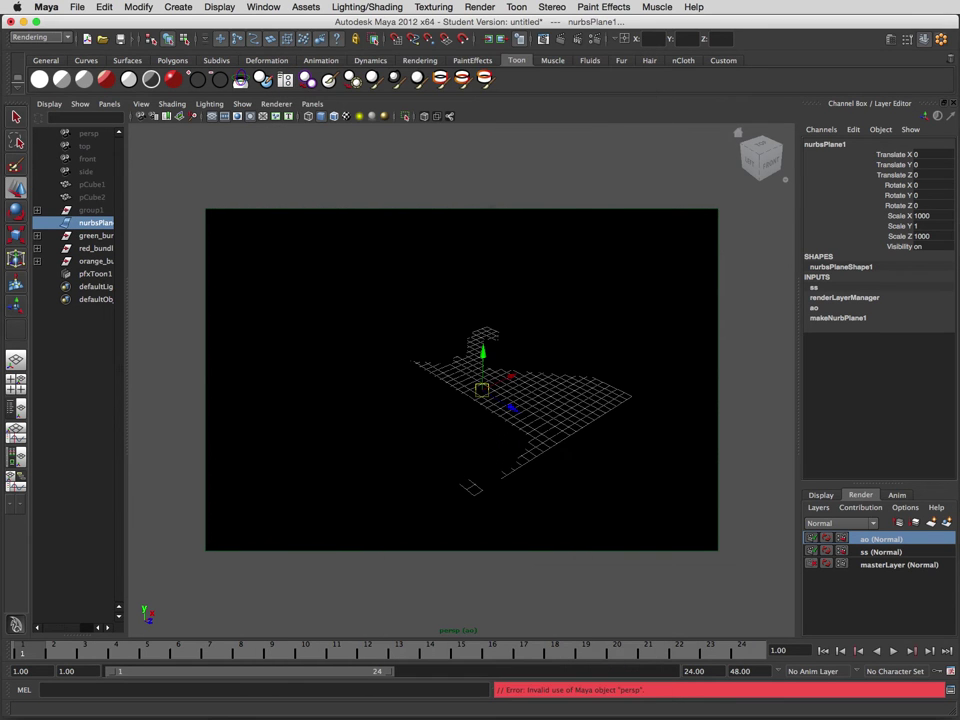
left_click(826, 551)
left_click(826, 538)
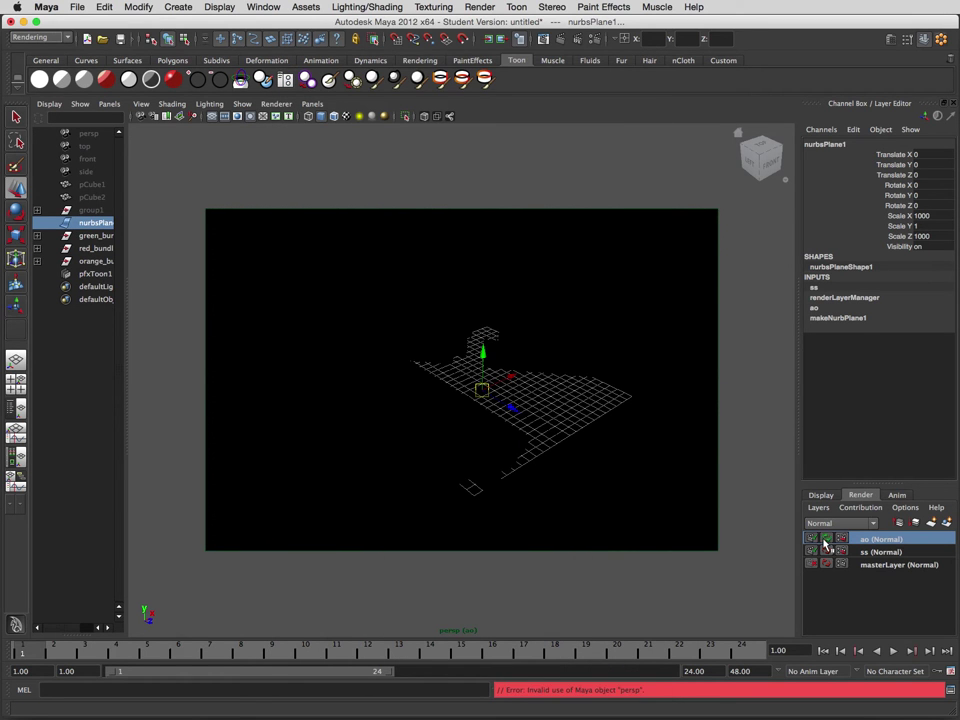
Render the current frame and rearrange the Finder and Render View windows.
left_click(561, 41)
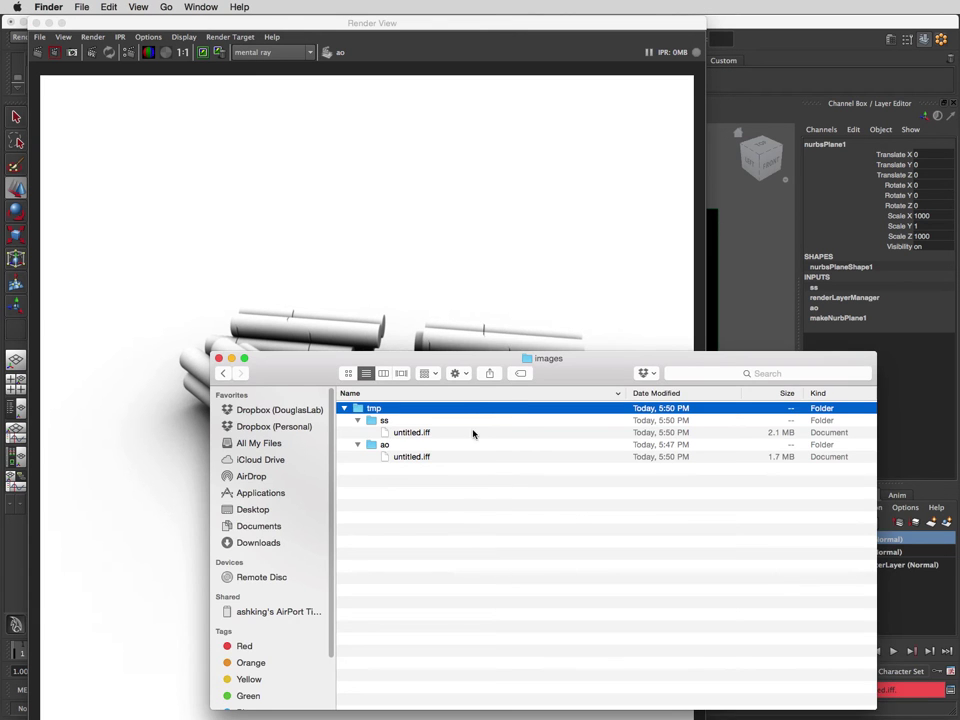
left_click_drag(430, 395, 945, 648)
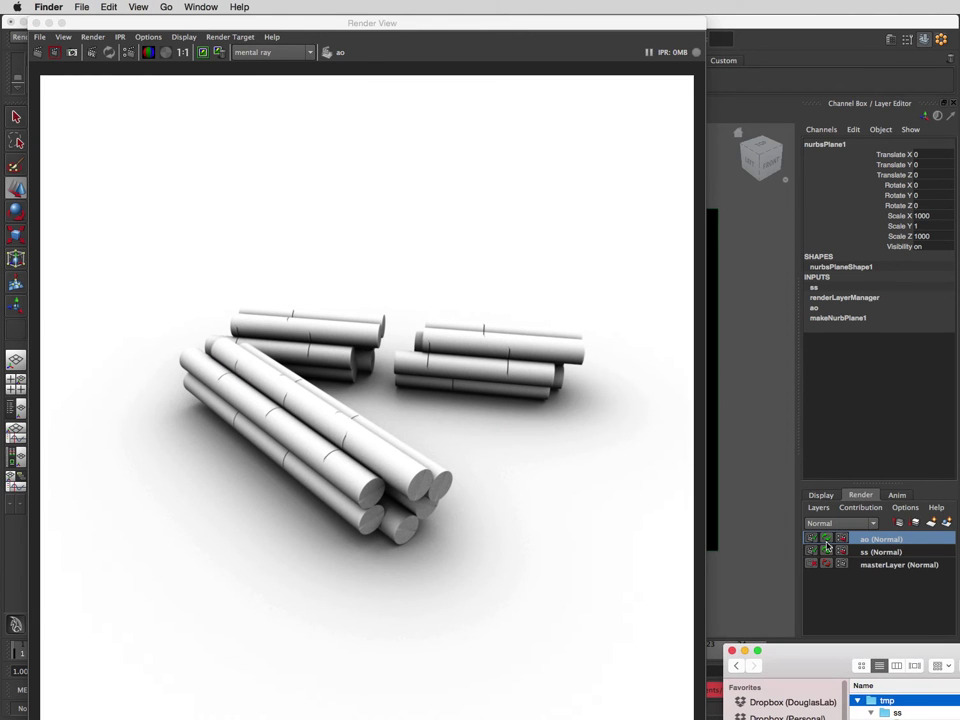
left_click(623, 410)
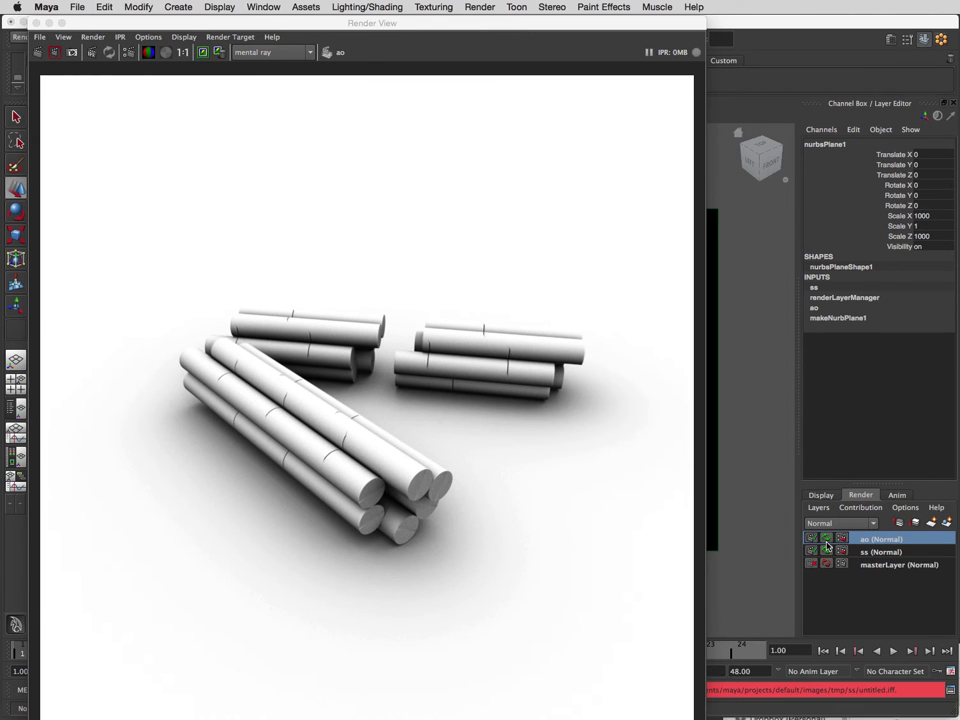
double_click(553, 20)
Render the frame again and select the new untitled.psd in the images tmp folder.
left_click(560, 44)
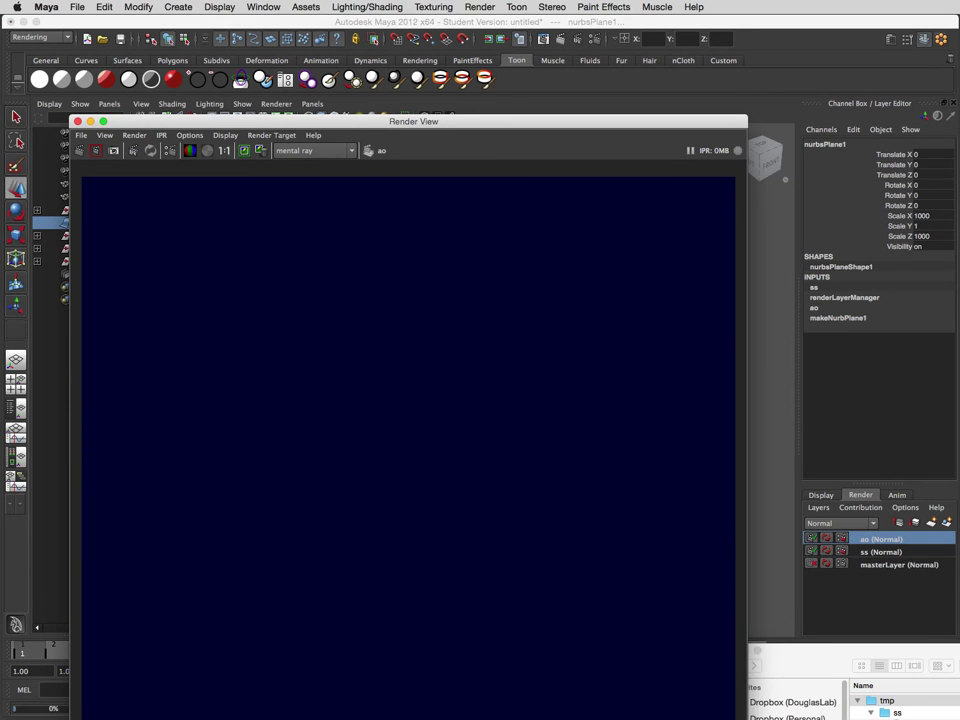
left_click_drag(885, 652, 786, 499)
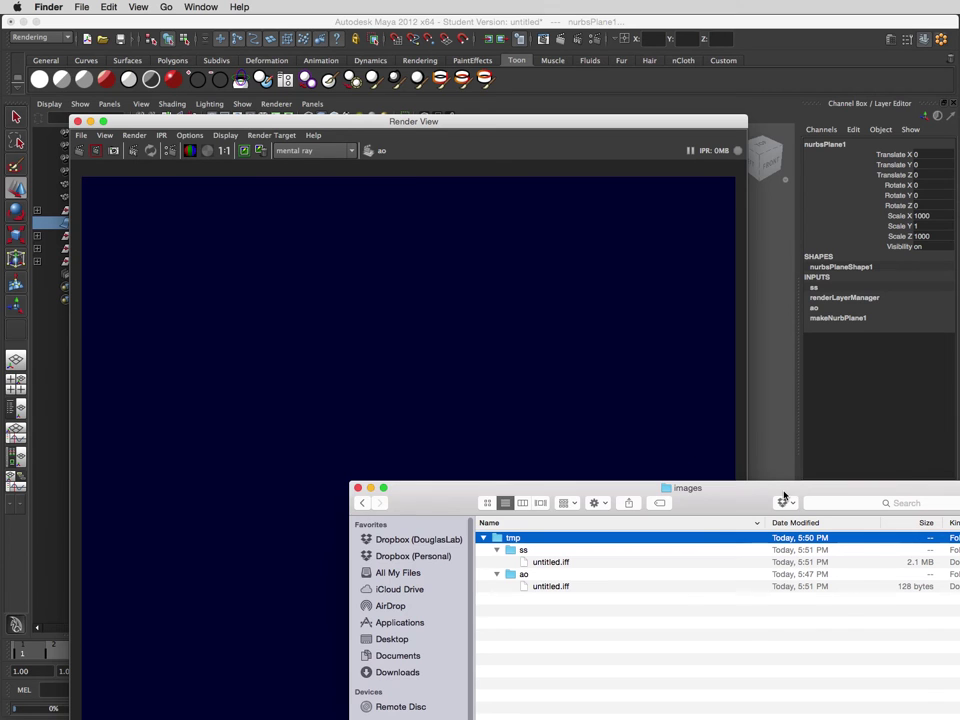
left_click(841, 604)
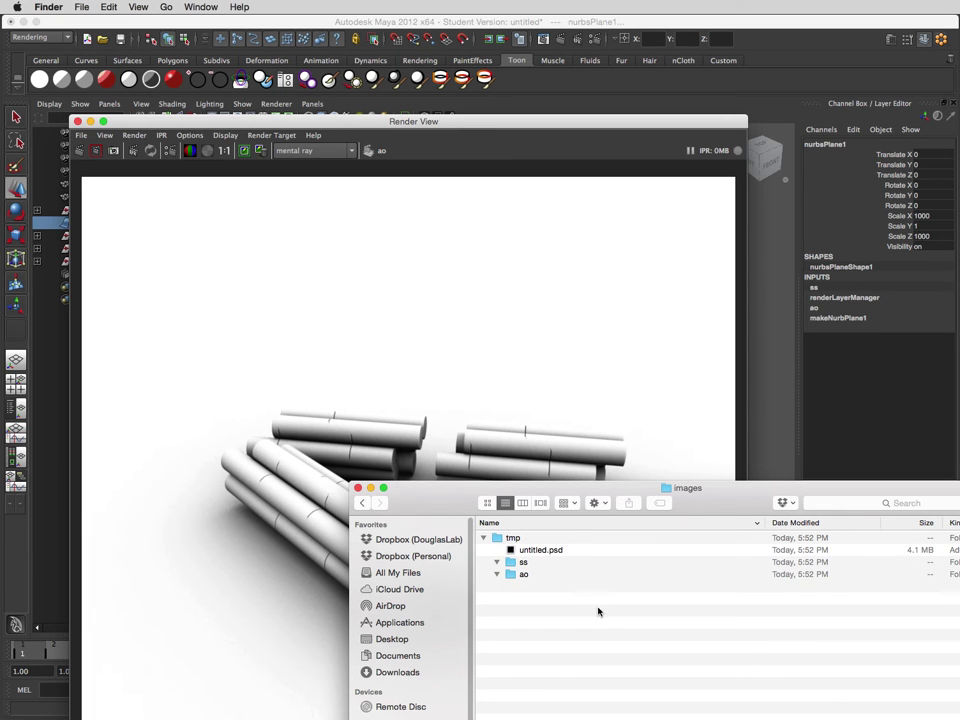
left_click(543, 552)
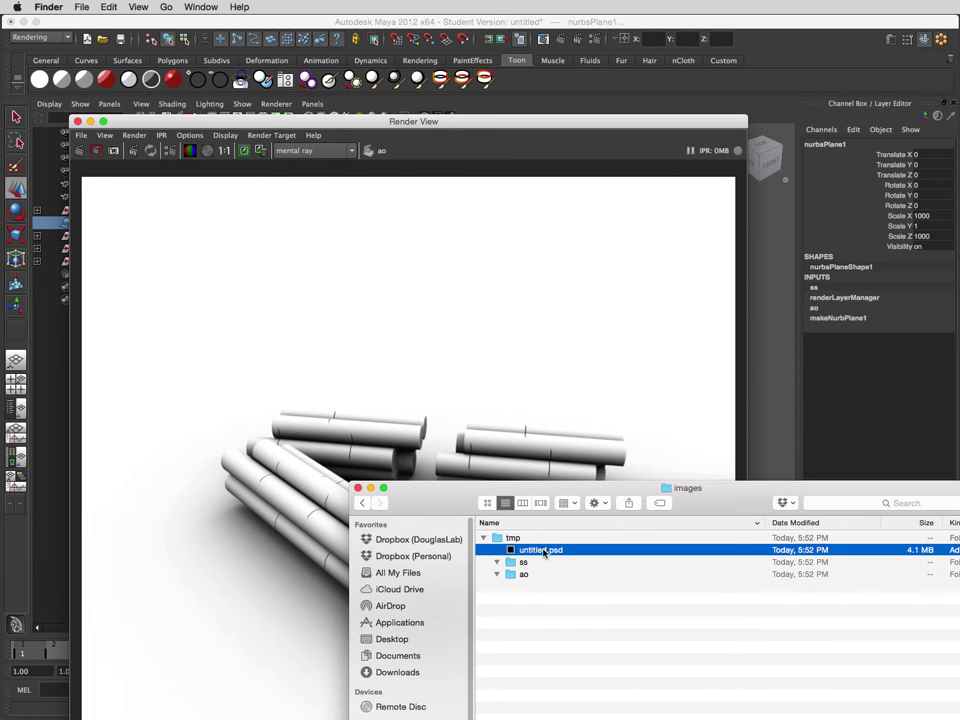
Open untitled.psd in Photoshop and toggle the ao layer to compare it with the colour render.
double_click(543, 552)
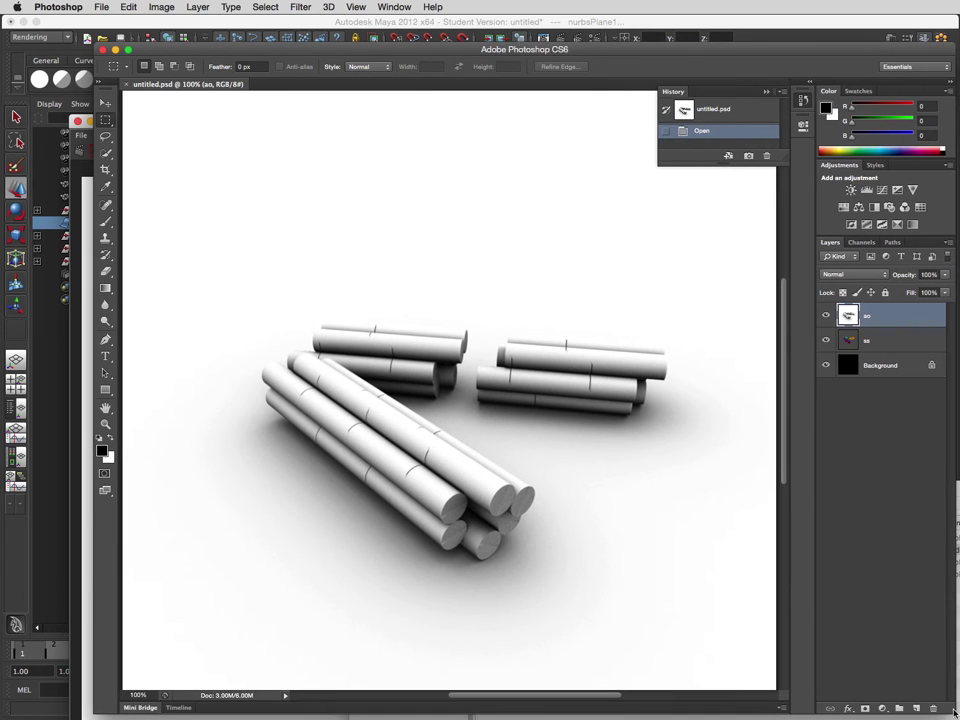
left_click(888, 341)
left_click(825, 317)
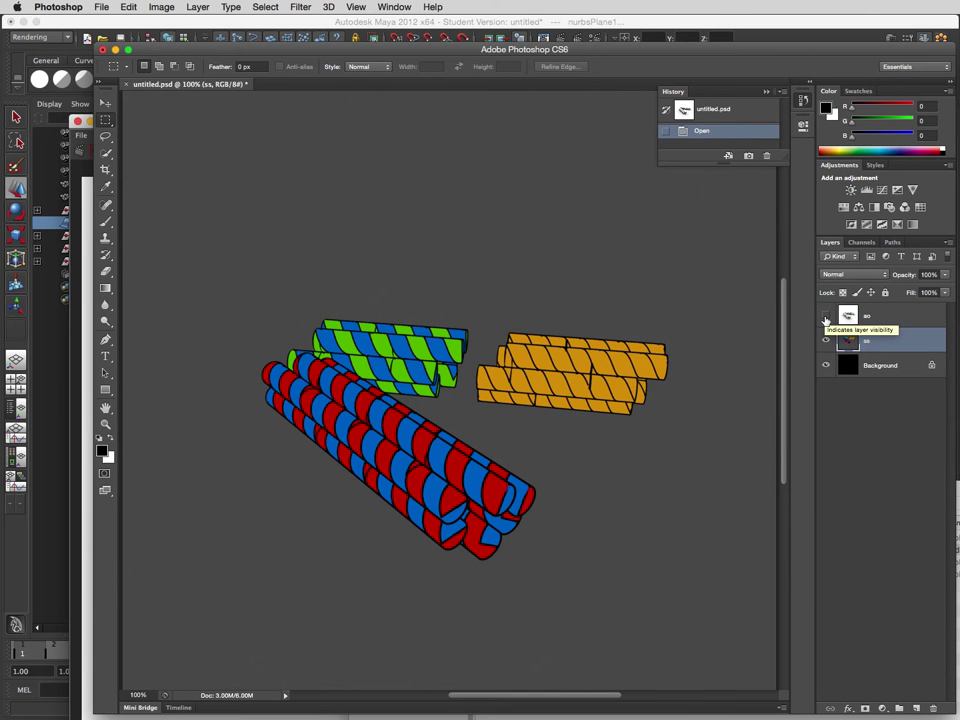
left_click(825, 317)
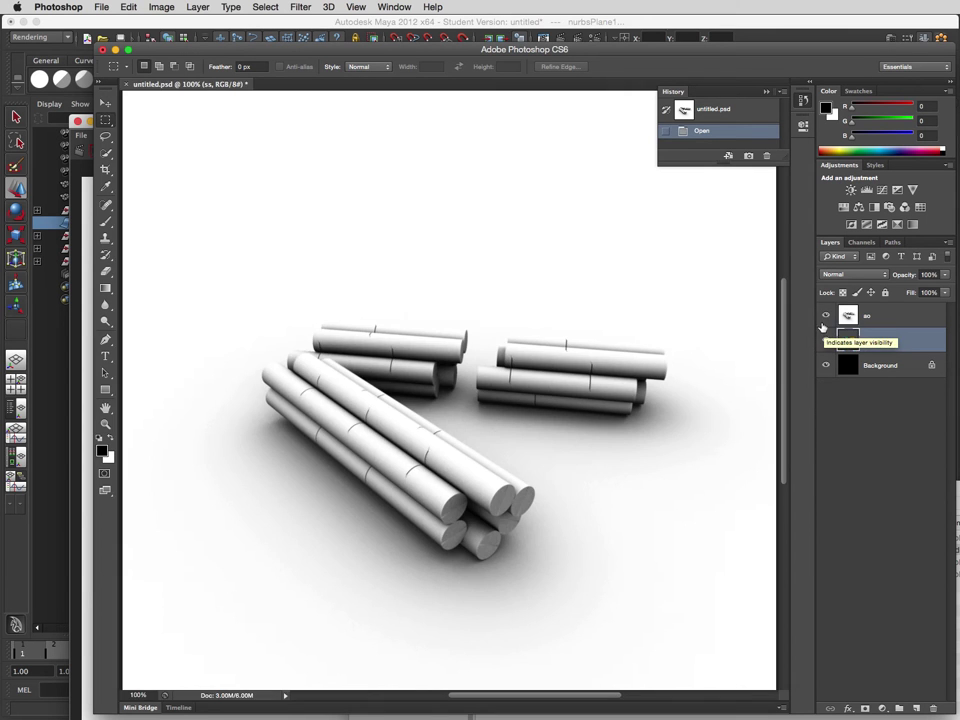
left_click(825, 317)
Toggle the ss layer's visibility, ending with ao shown and ss hidden.
left_click(825, 343)
left_click(825, 343)
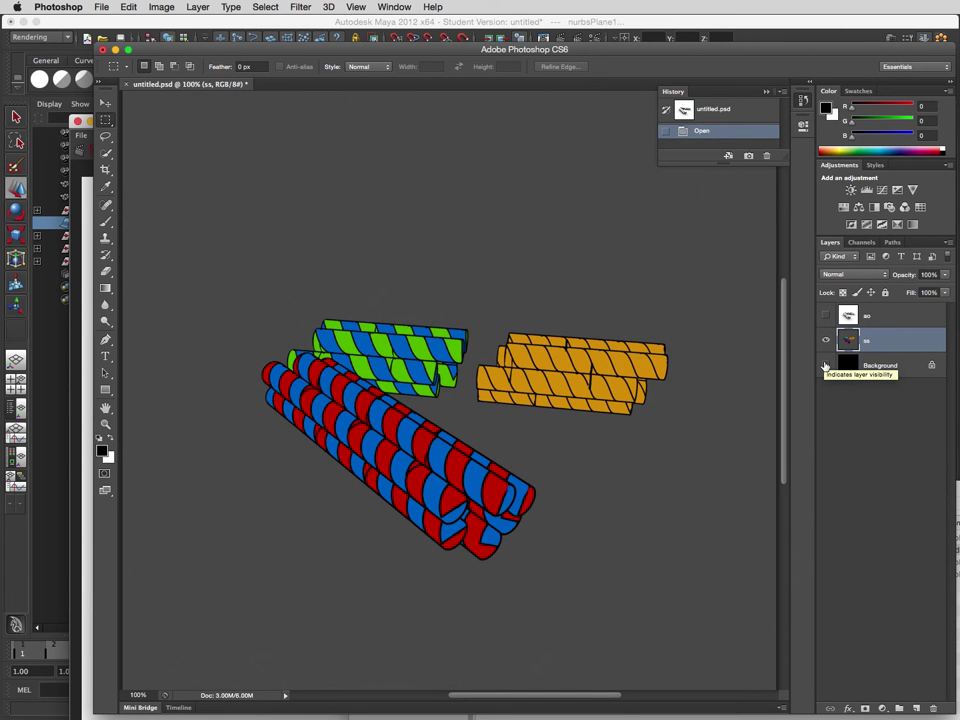
left_click(825, 317)
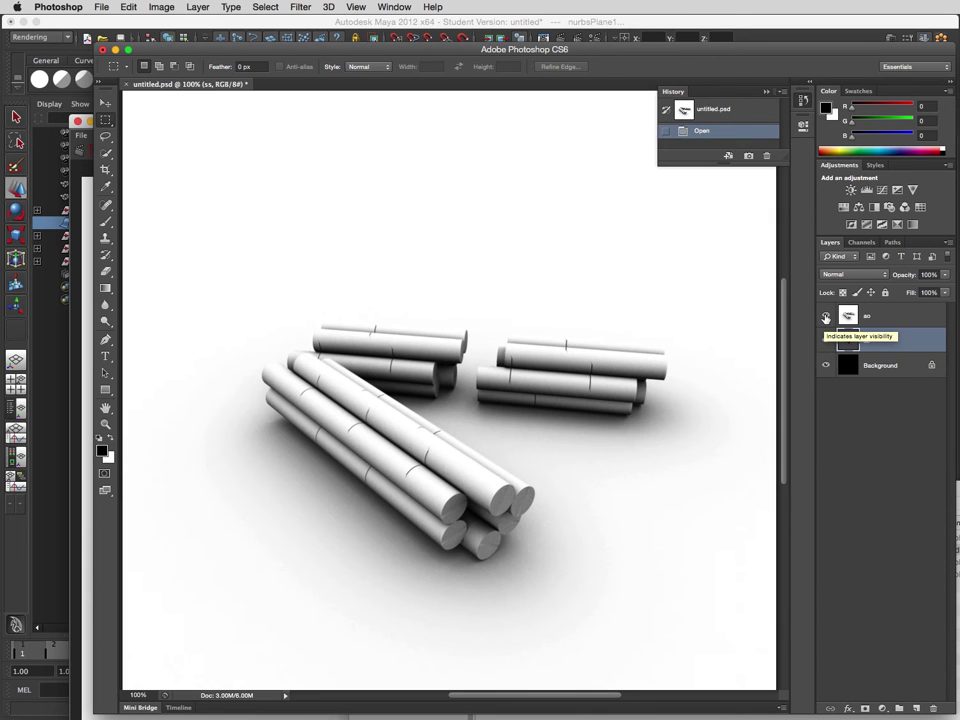
left_click(825, 342)
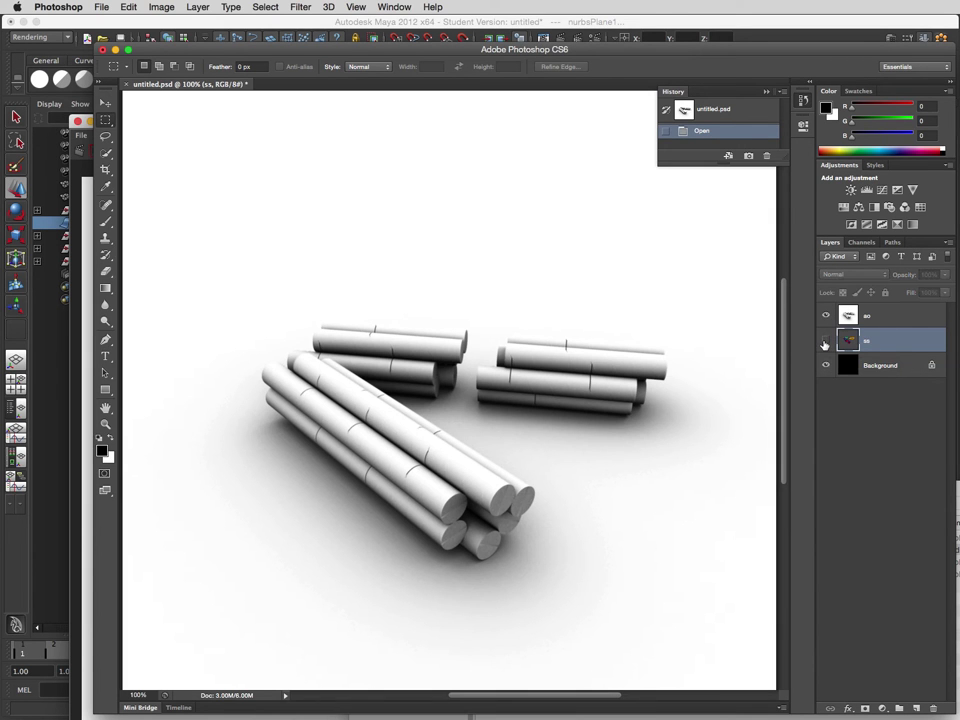
Show both layers and set the ao layer to Multiply blending at 75% opacity.
left_click(825, 317)
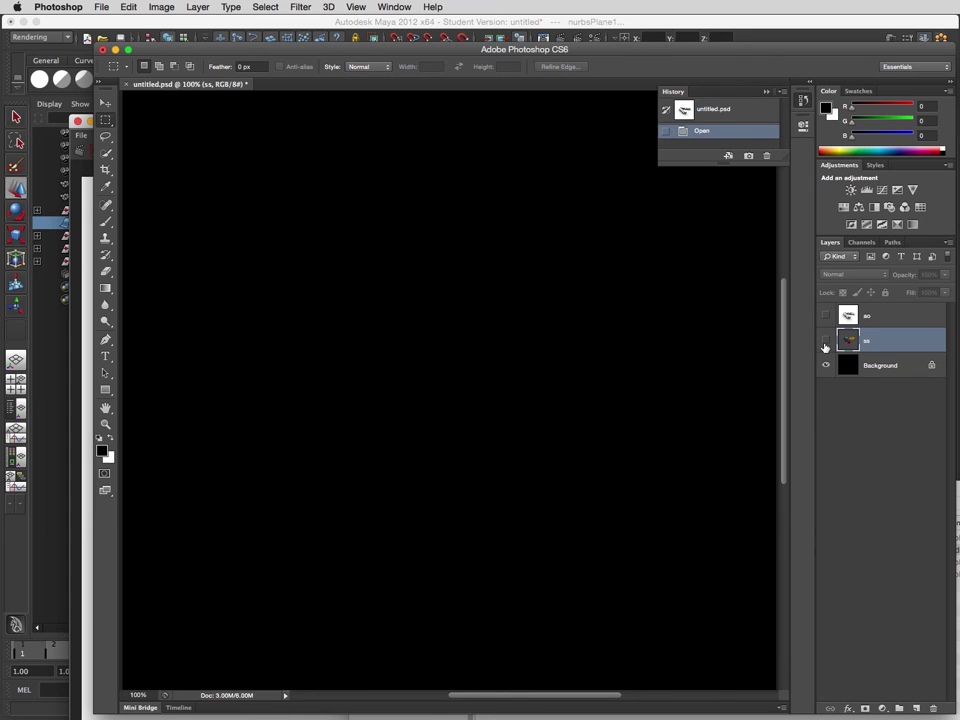
left_click(825, 341)
left_click(825, 316)
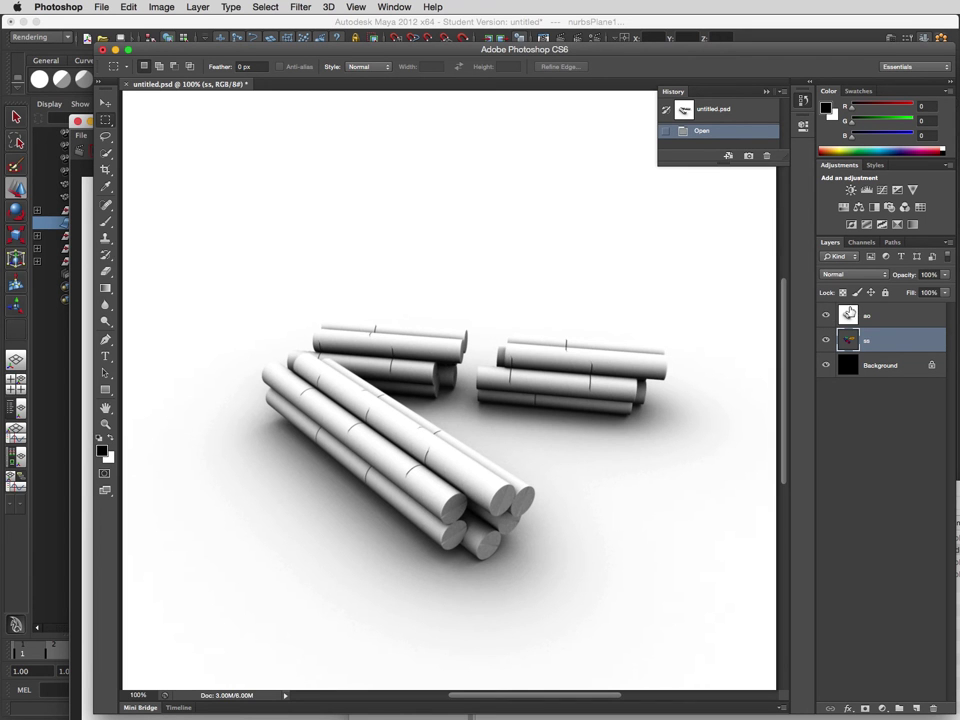
left_click(885, 316)
left_click(852, 274)
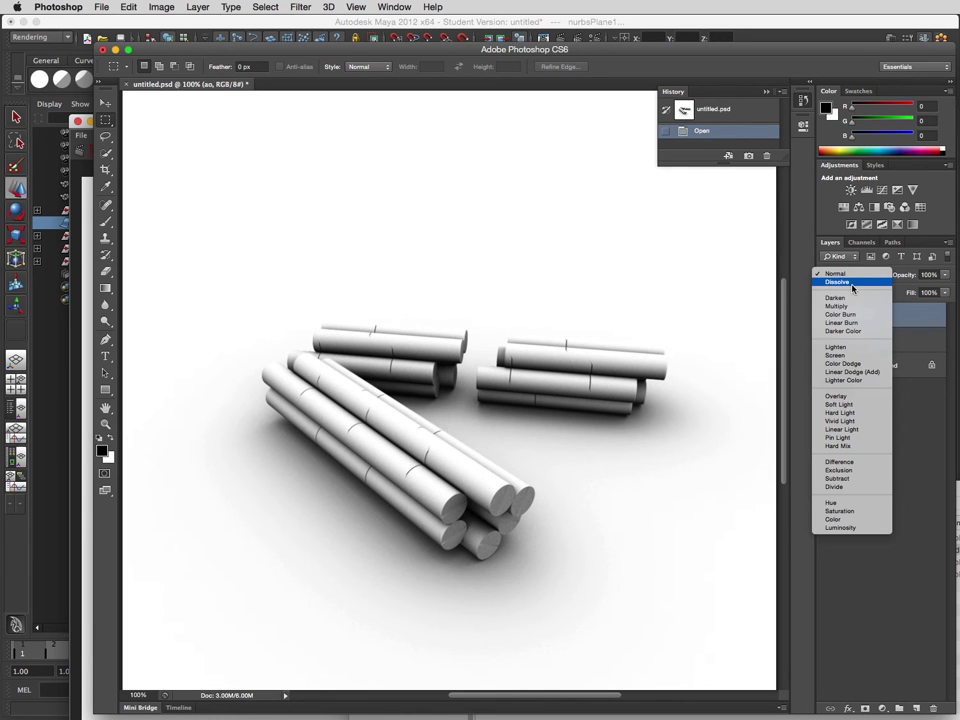
left_click(845, 306)
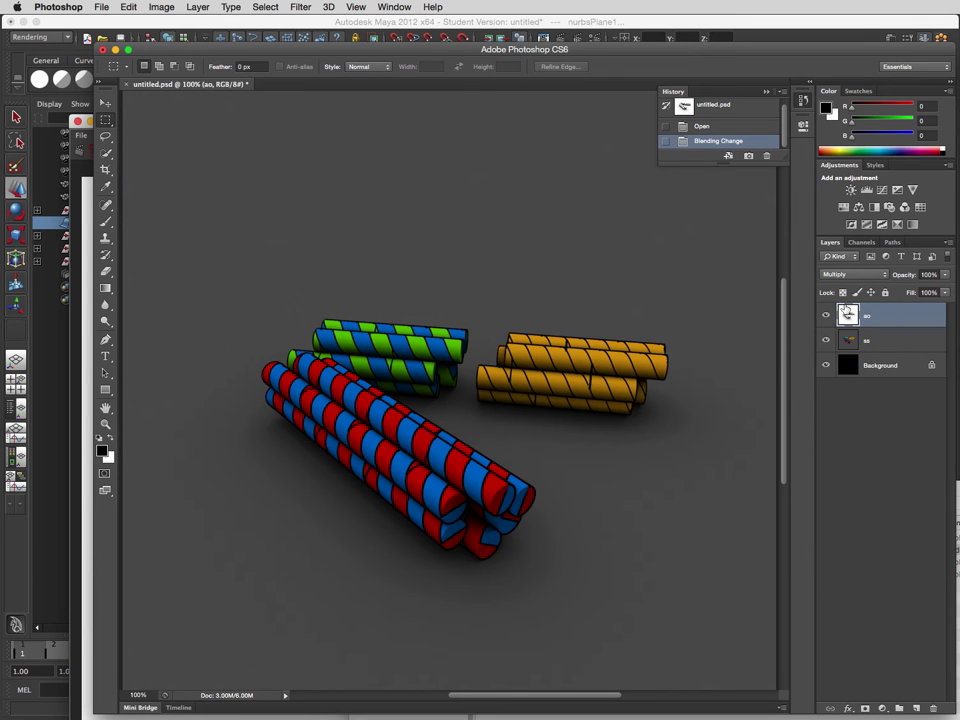
left_click(924, 274)
type("75")
key("Return")
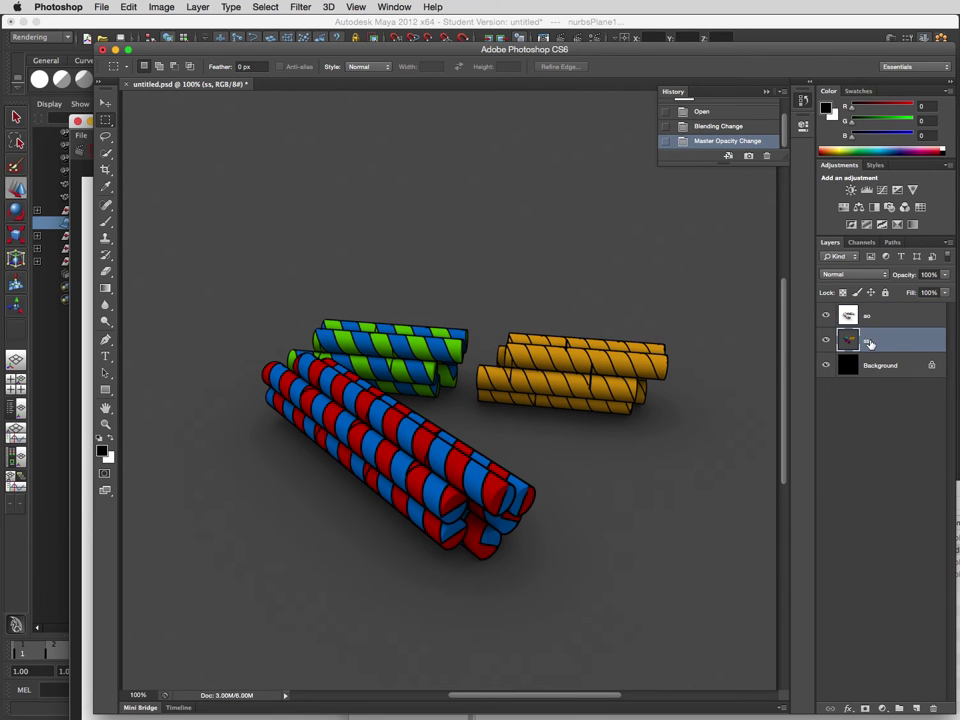
Cycle through the open applications and nudge the Photoshop window down slightly.
left_click(860, 318)
key("super+Tab")
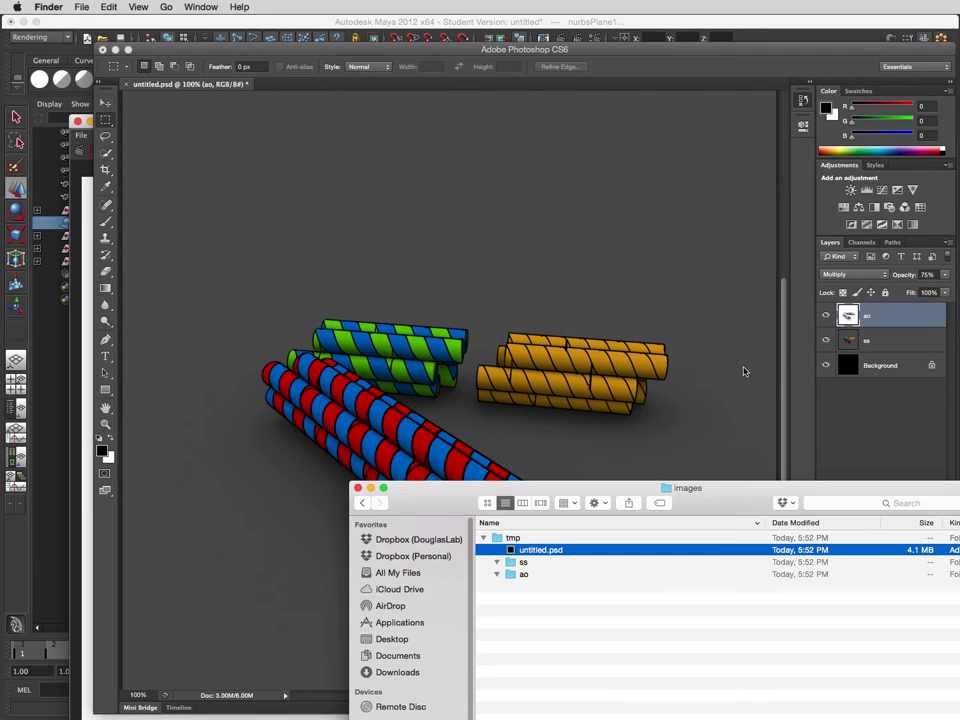
key("super+Tab")
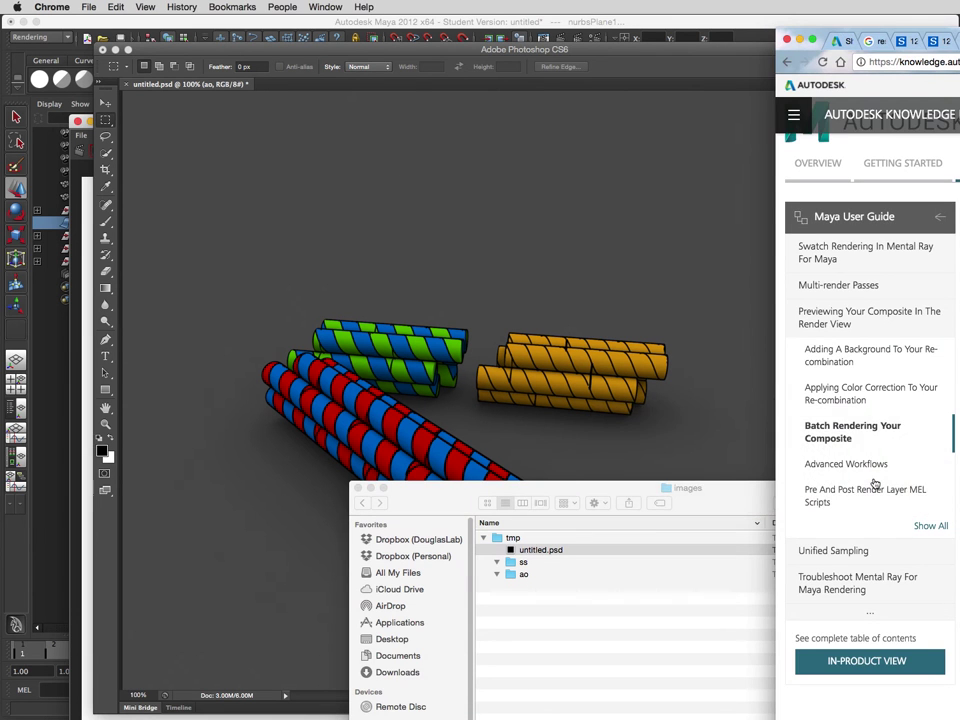
key("super+Tab")
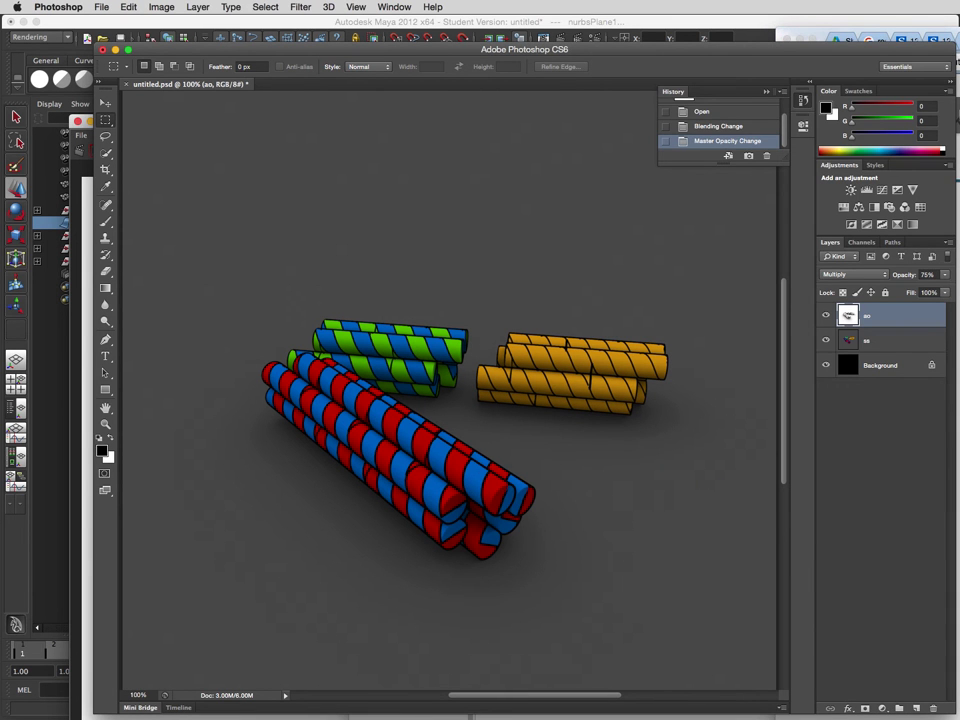
key("super+Tab")
key("super+Tab")
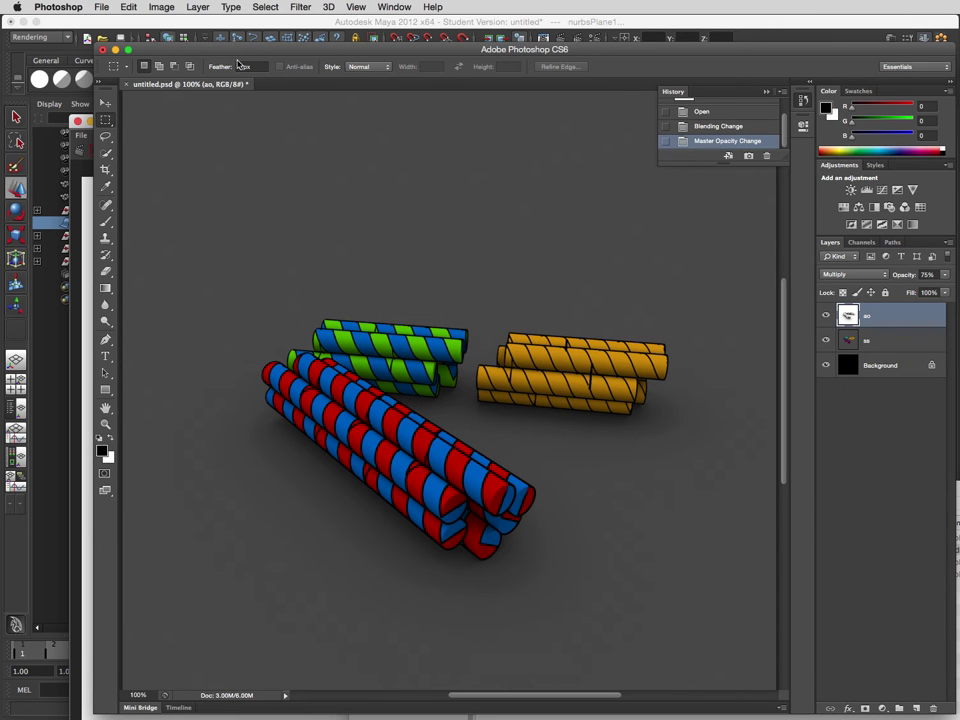
left_click_drag(241, 57, 243, 79)
key("super+Tab")
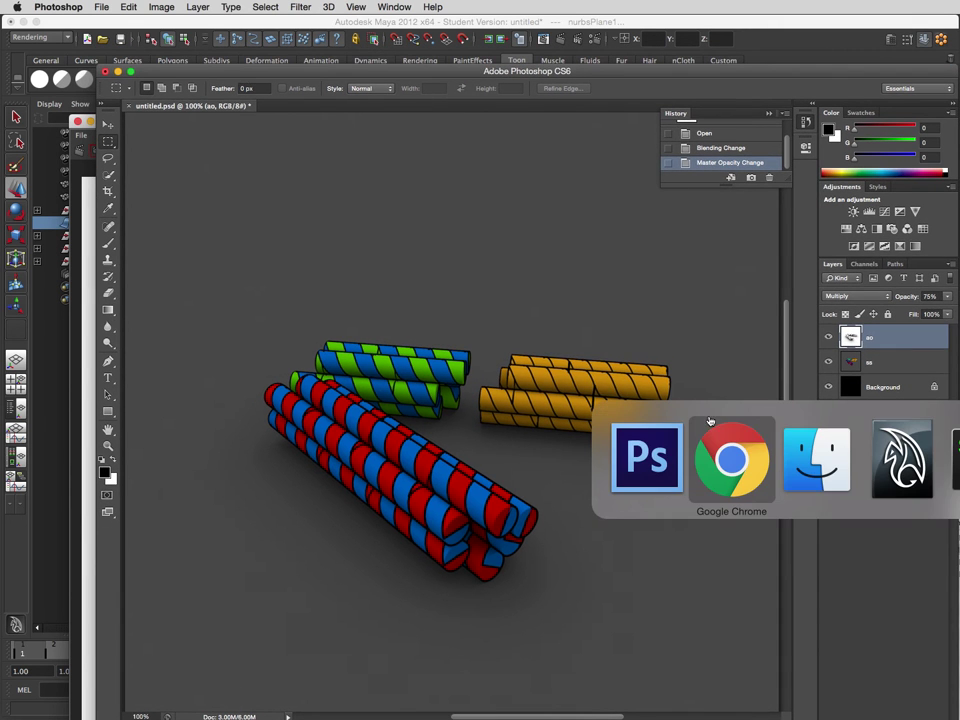
Close the render preview and save the scene as tutorial1.mb, accepting the Student Version notice.
left_click(903, 458)
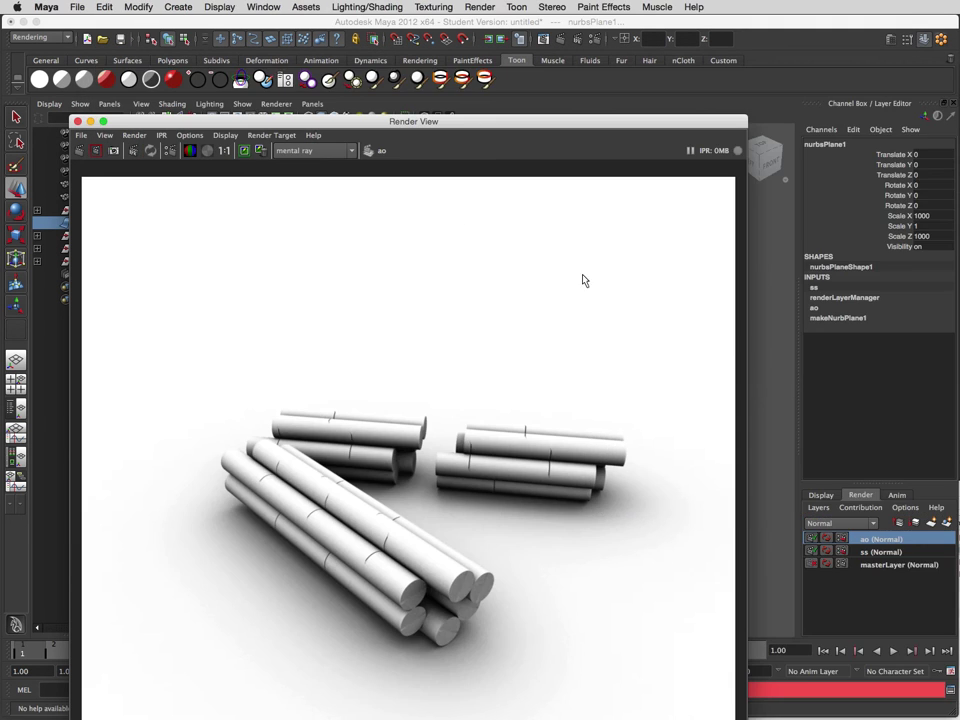
left_click(78, 121)
key("shift+super+s")
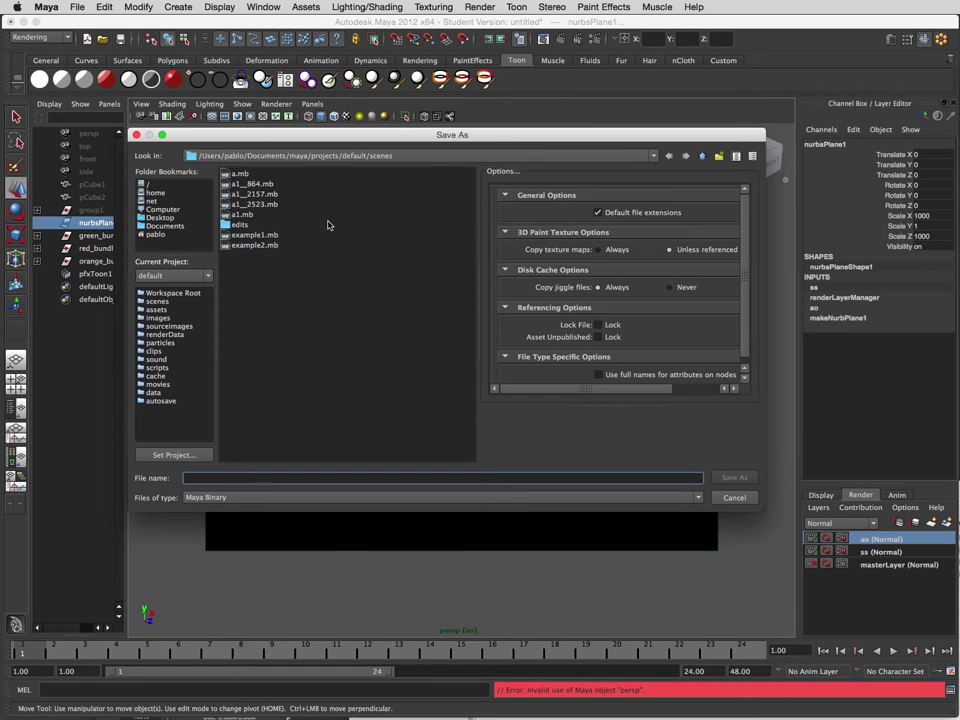
type("tutorial1")
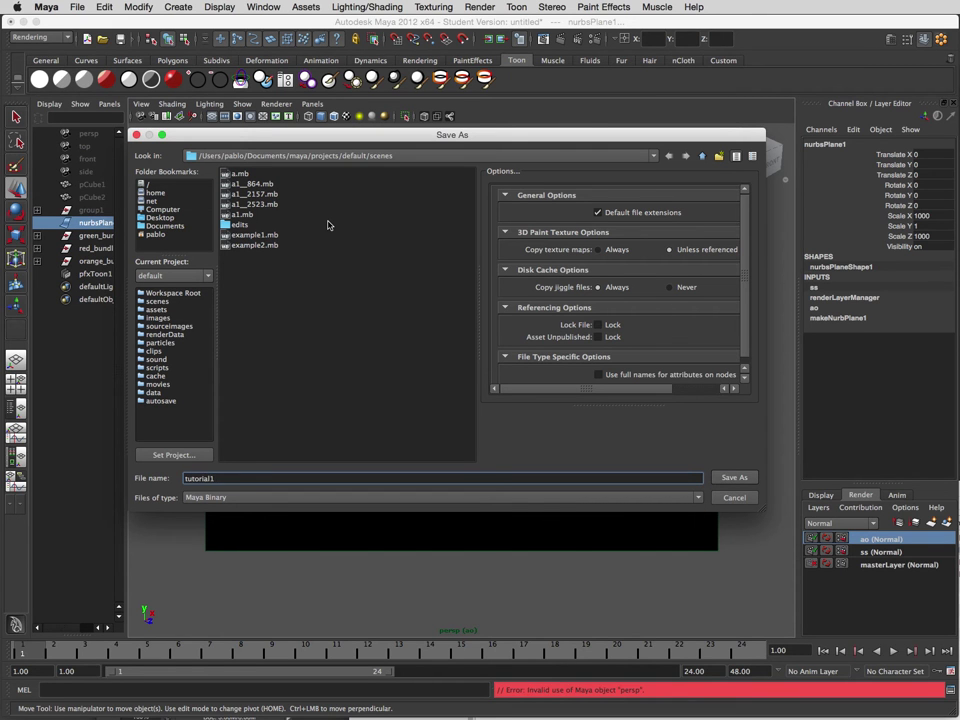
key("Return")
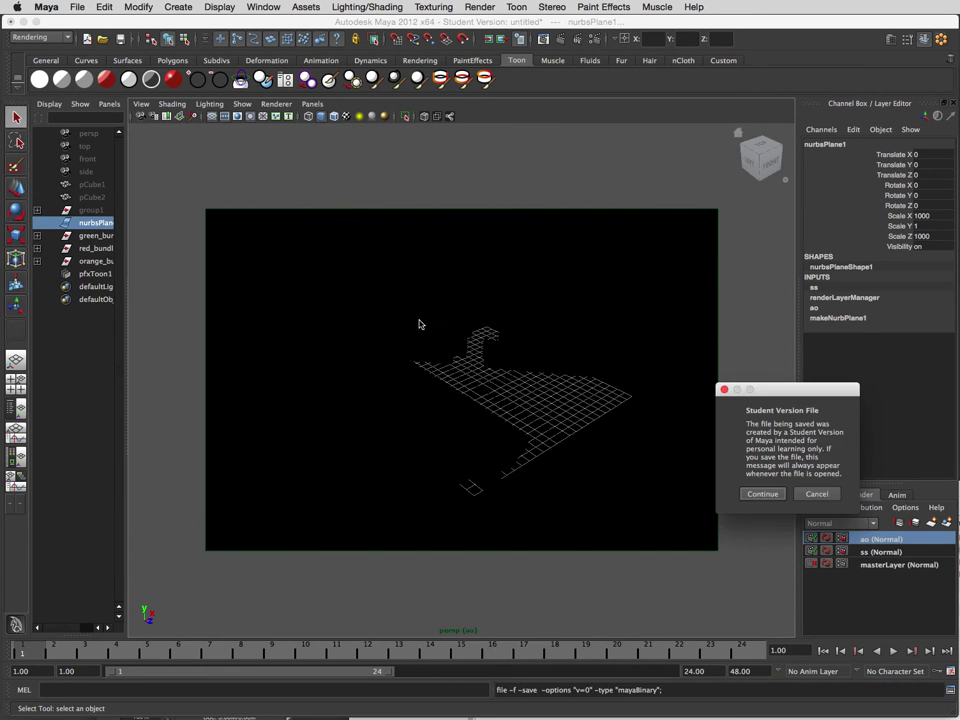
left_click(748, 494)
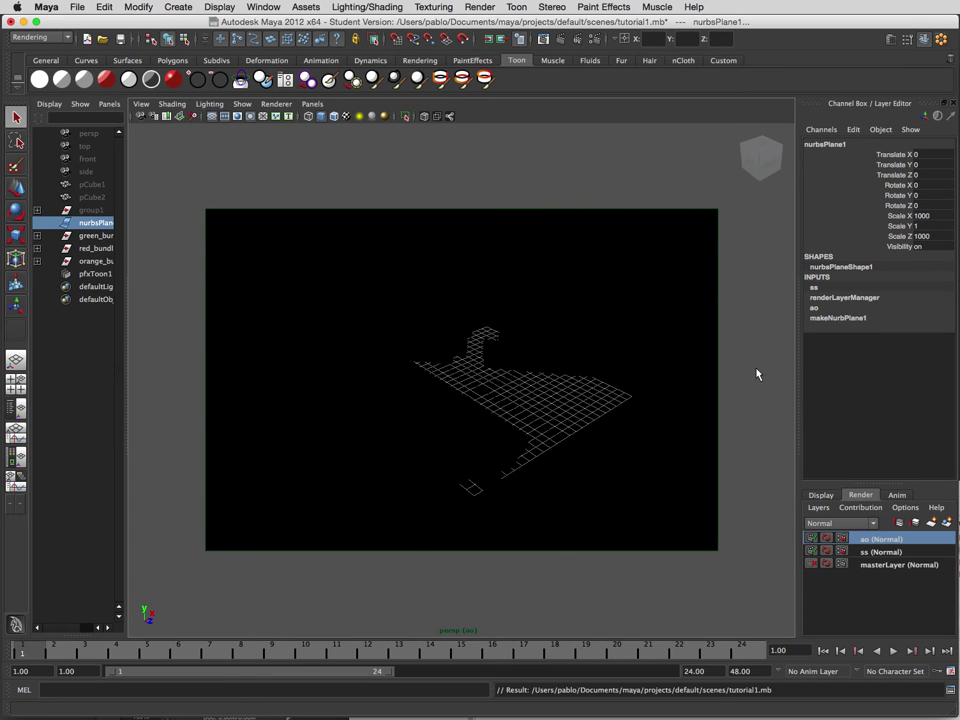
On the ss layer, apply Remove Current Toon Outlines to orange_bundle, then select nurbsPlane1.
left_click(878, 552)
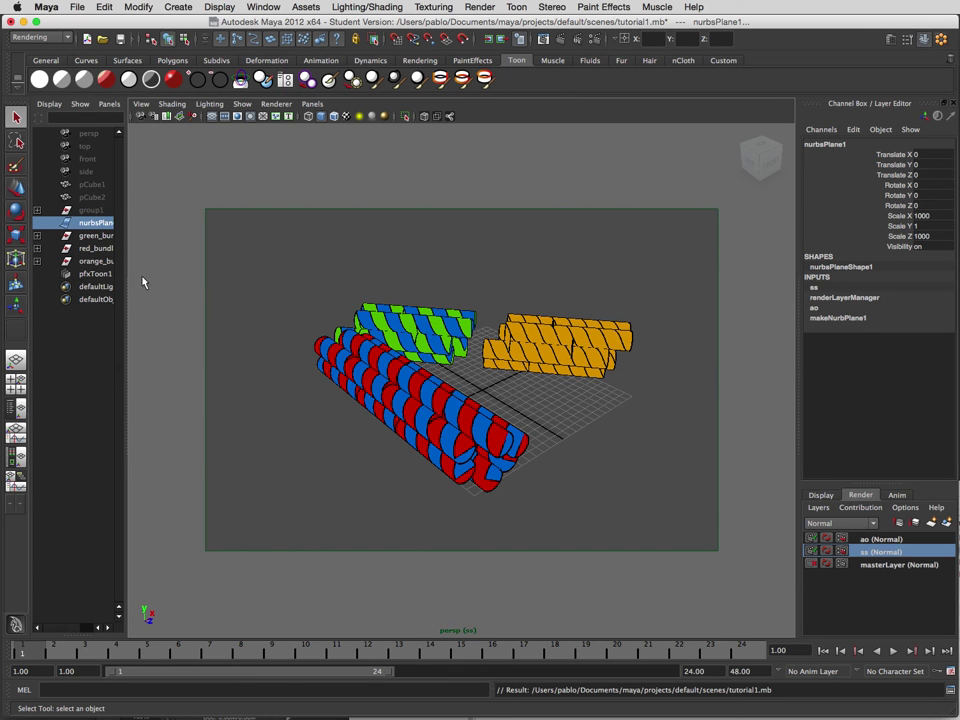
left_click(103, 262)
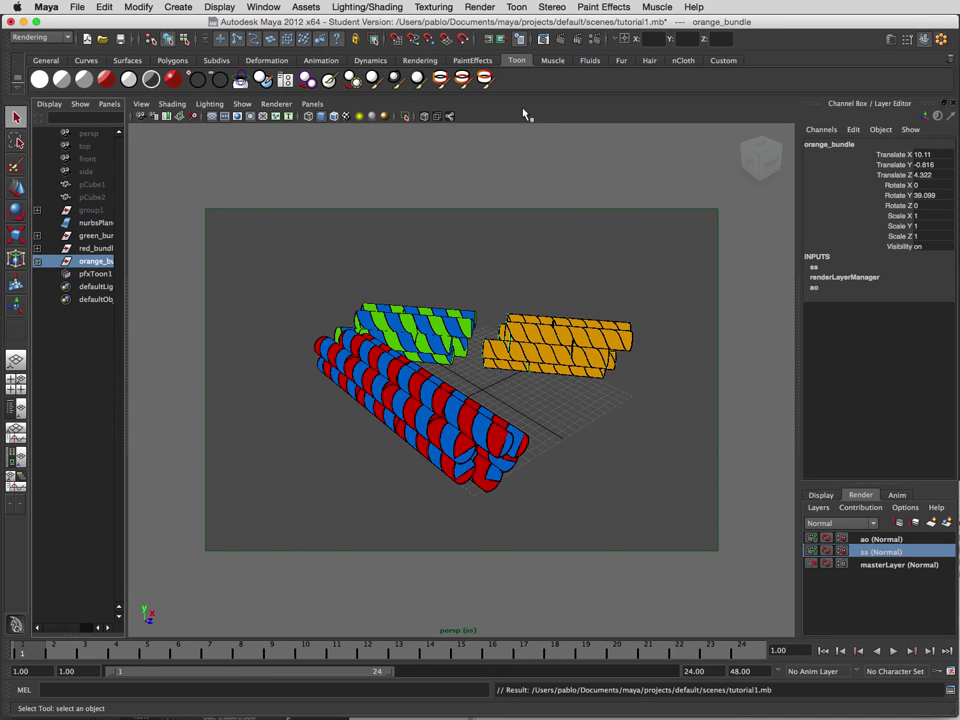
left_click(516, 7)
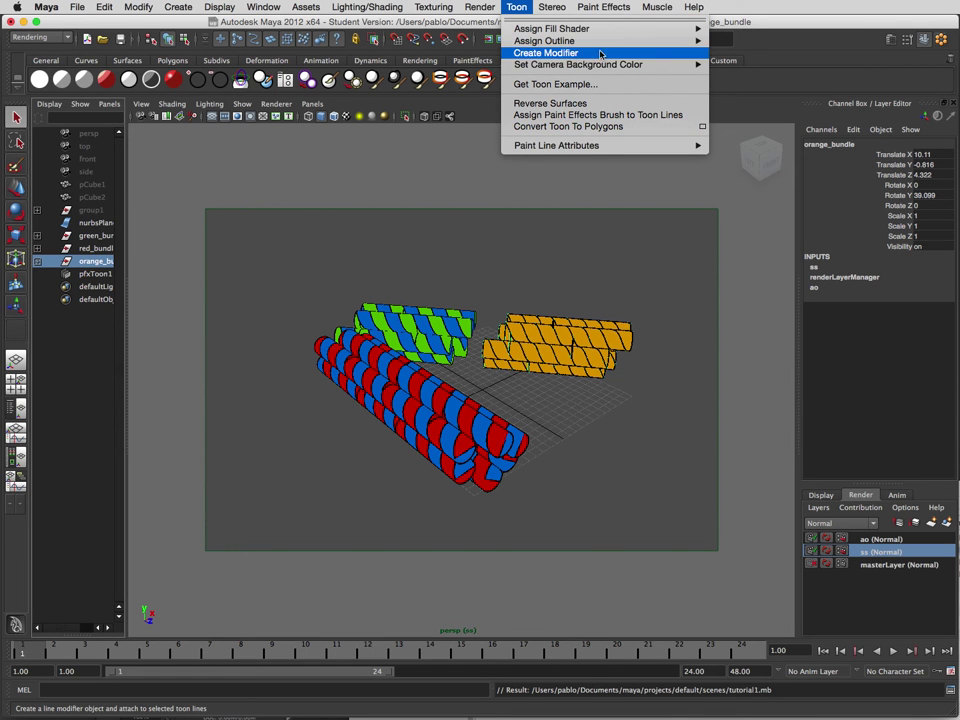
mouse_move(672, 48)
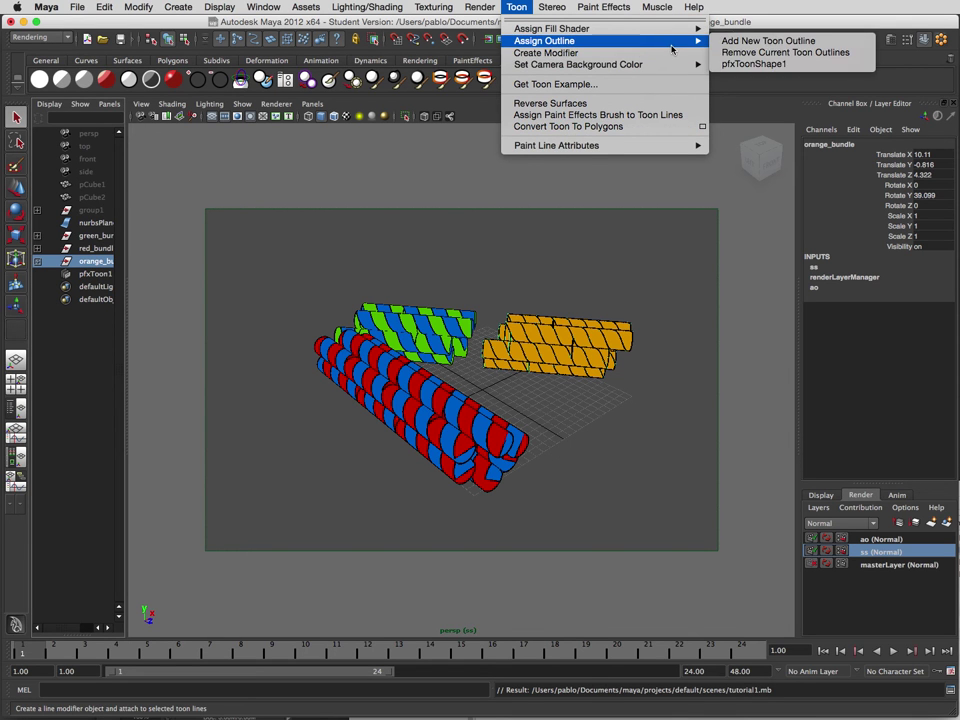
left_click(750, 53)
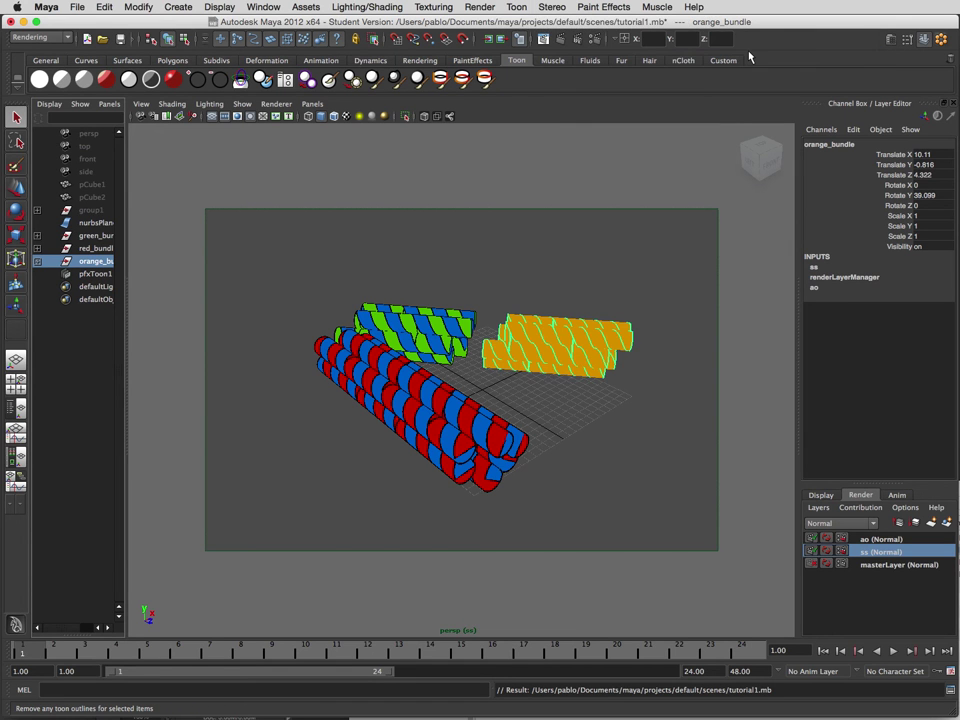
left_click(566, 242)
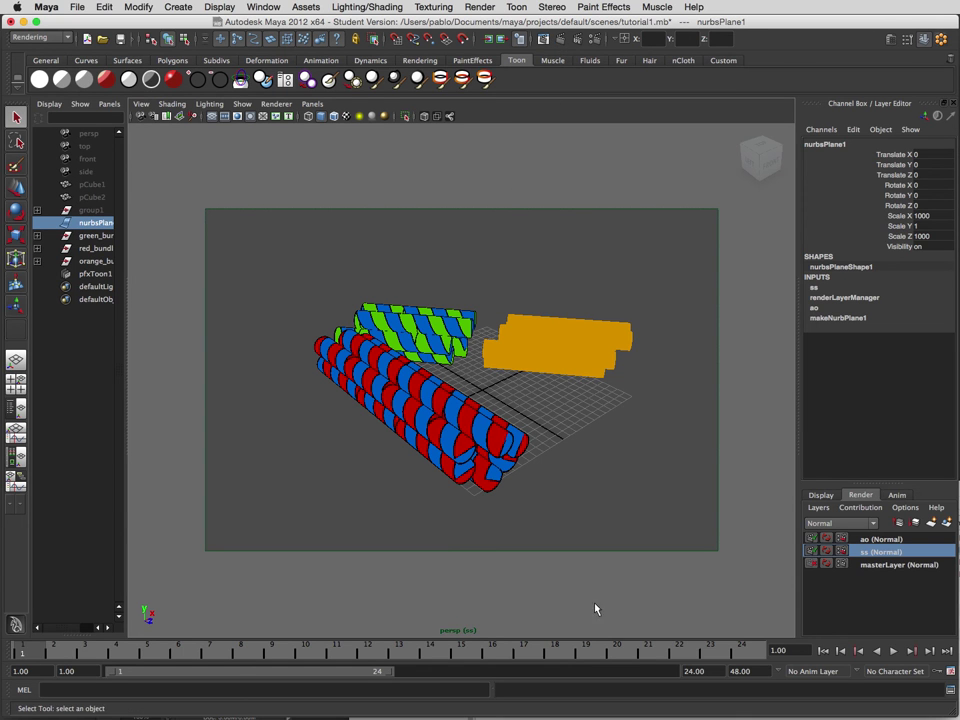
key("super+Tab")
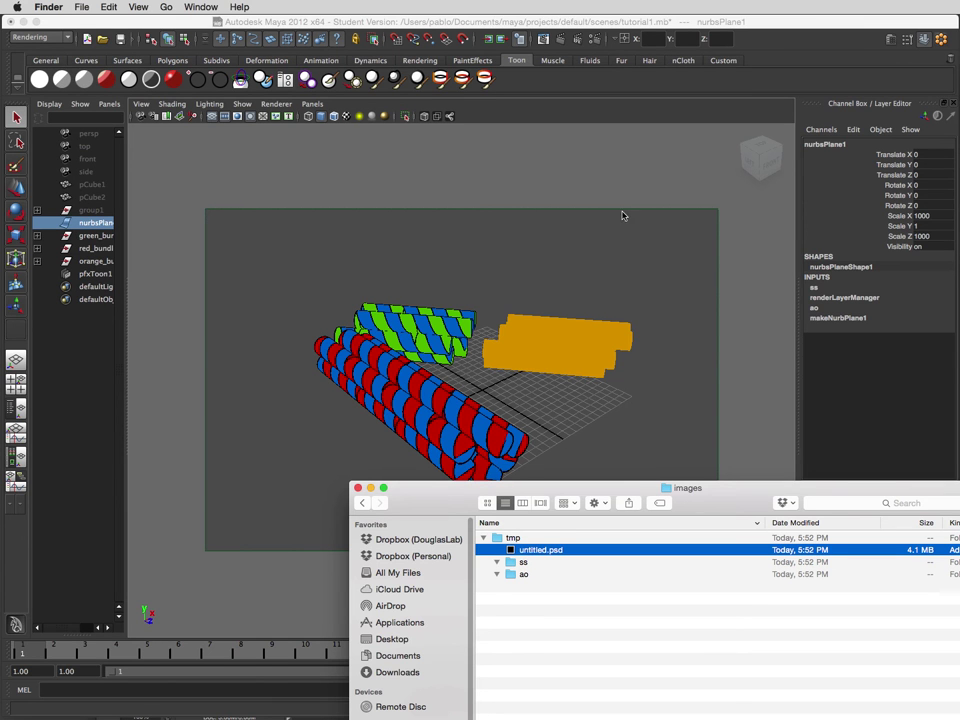
Check the Render All Layers options for Composite and keep layers.
left_click(703, 24)
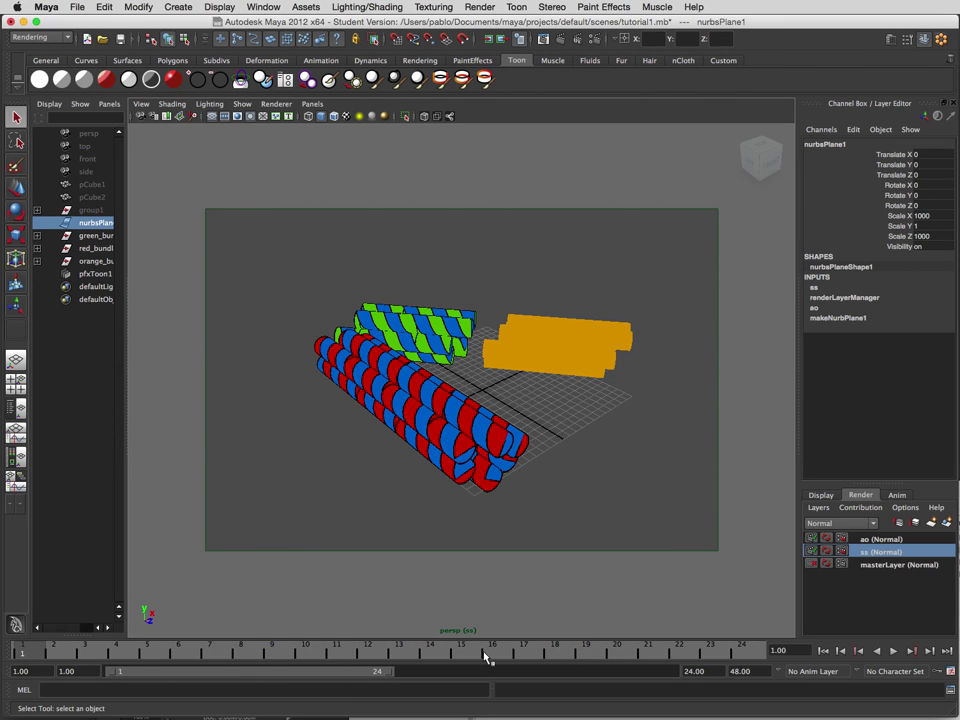
left_click(905, 507)
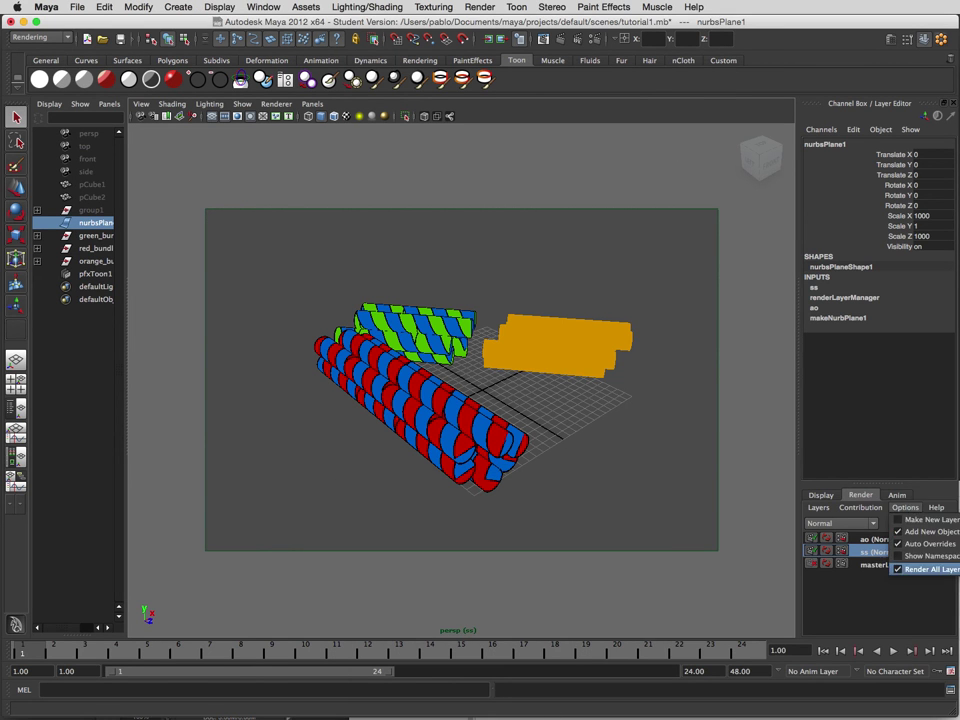
left_click(945, 569)
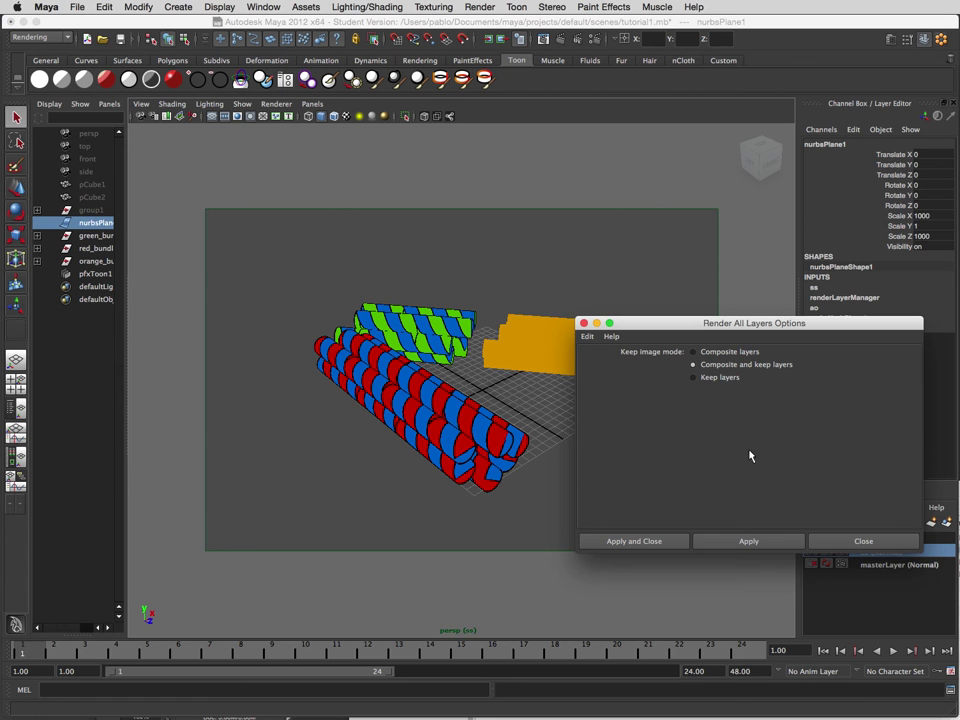
left_click(862, 541)
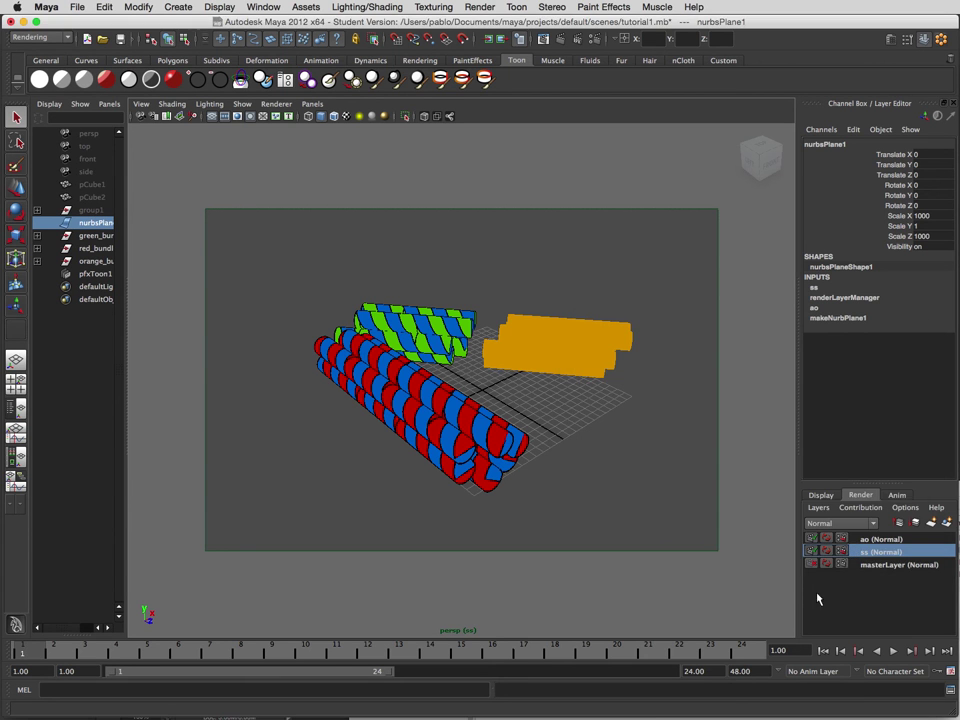
key("super+Tab")
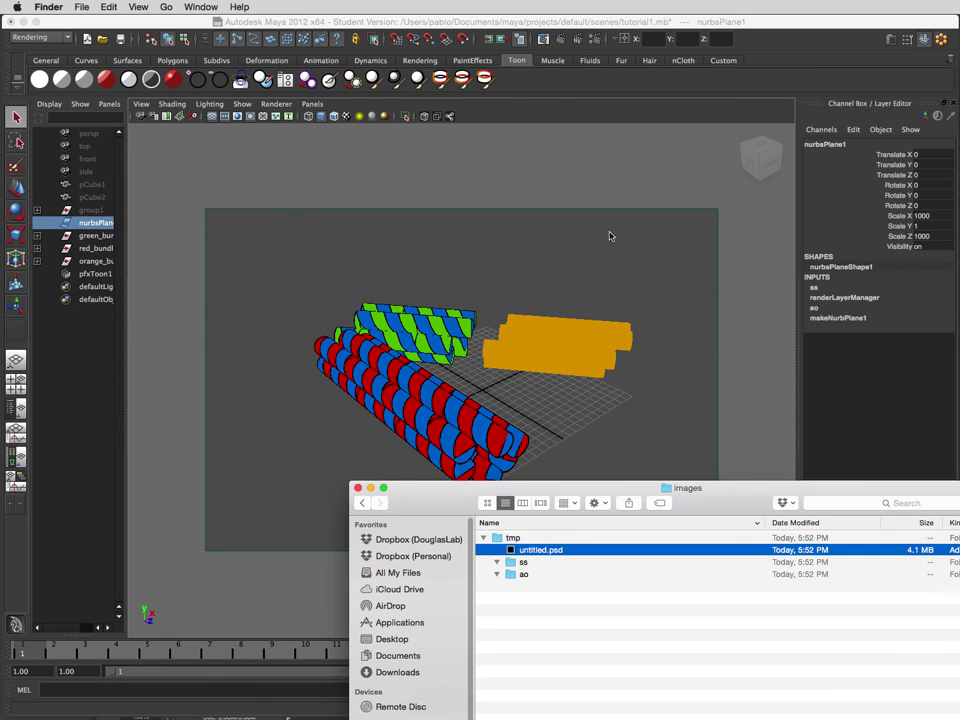
Render the current frame and arrange Finder to show tutorial1.psd beside untitled.psd in tmp.
left_click(560, 42)
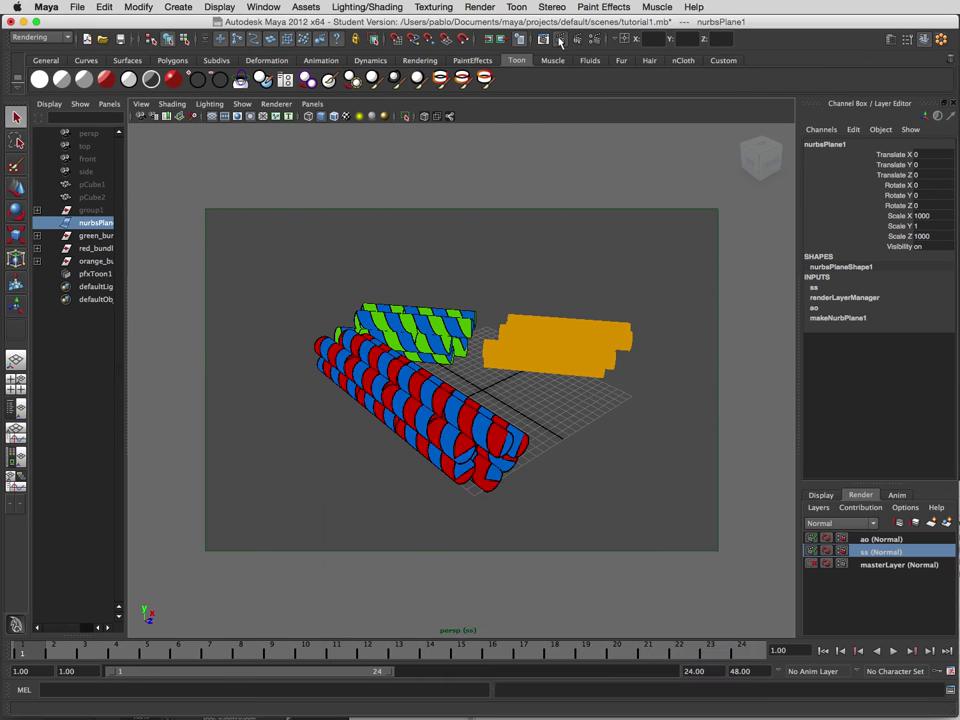
left_click(560, 40)
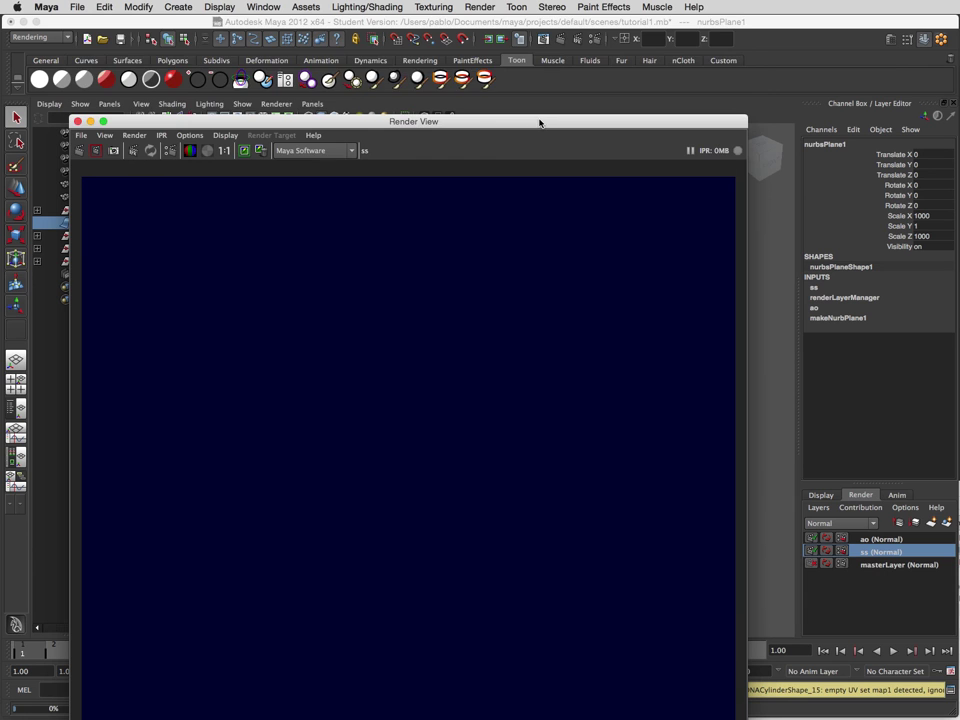
left_click_drag(540, 123, 546, 23)
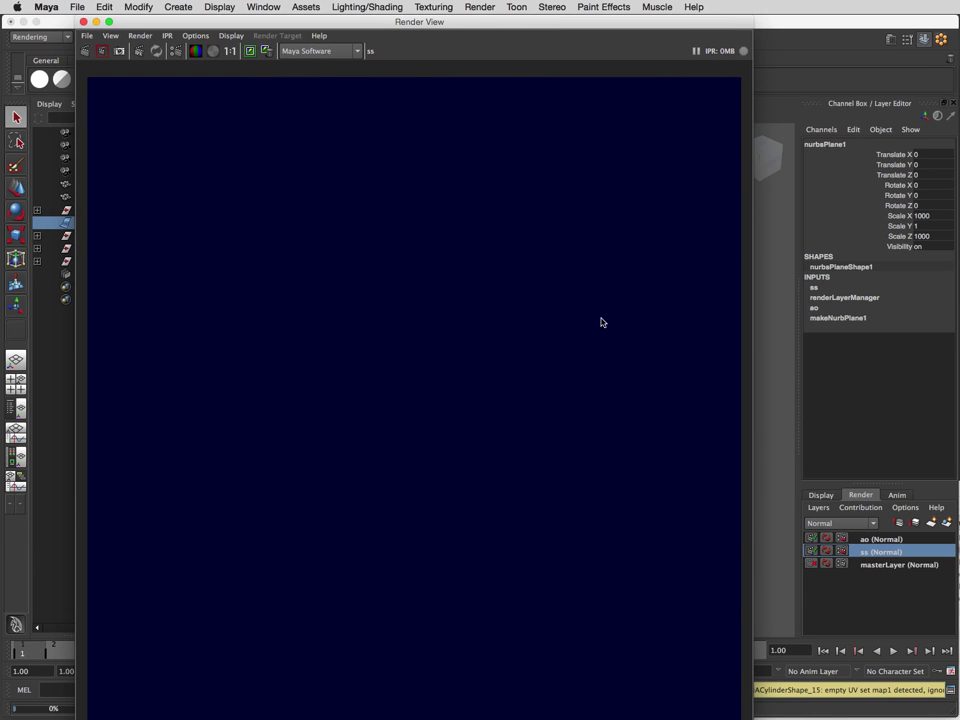
key("super+Tab")
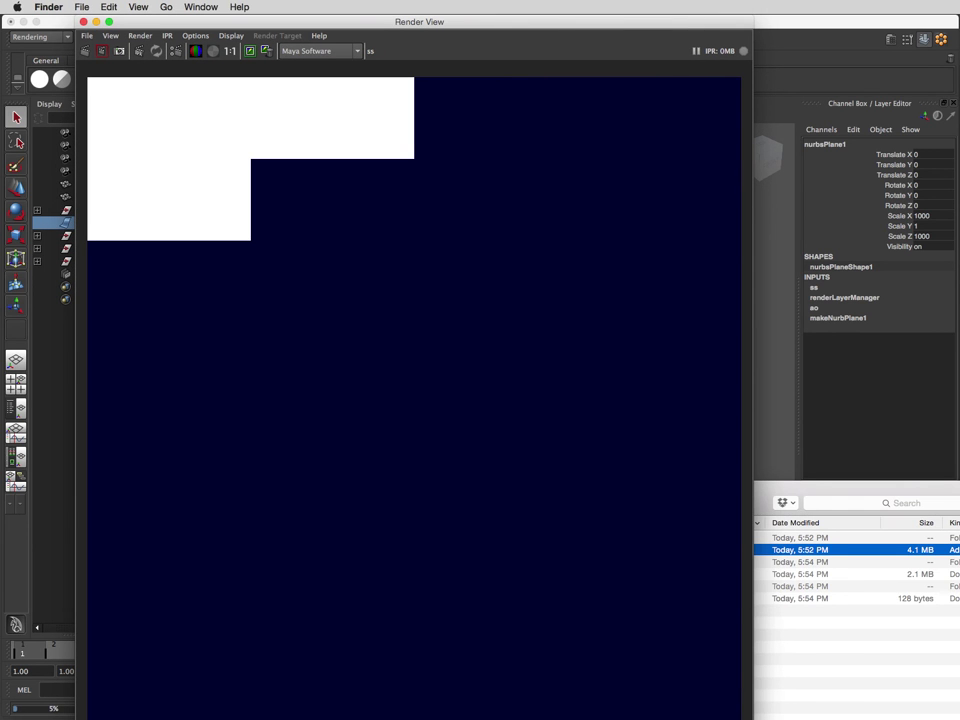
left_click_drag(800, 487, 867, 355)
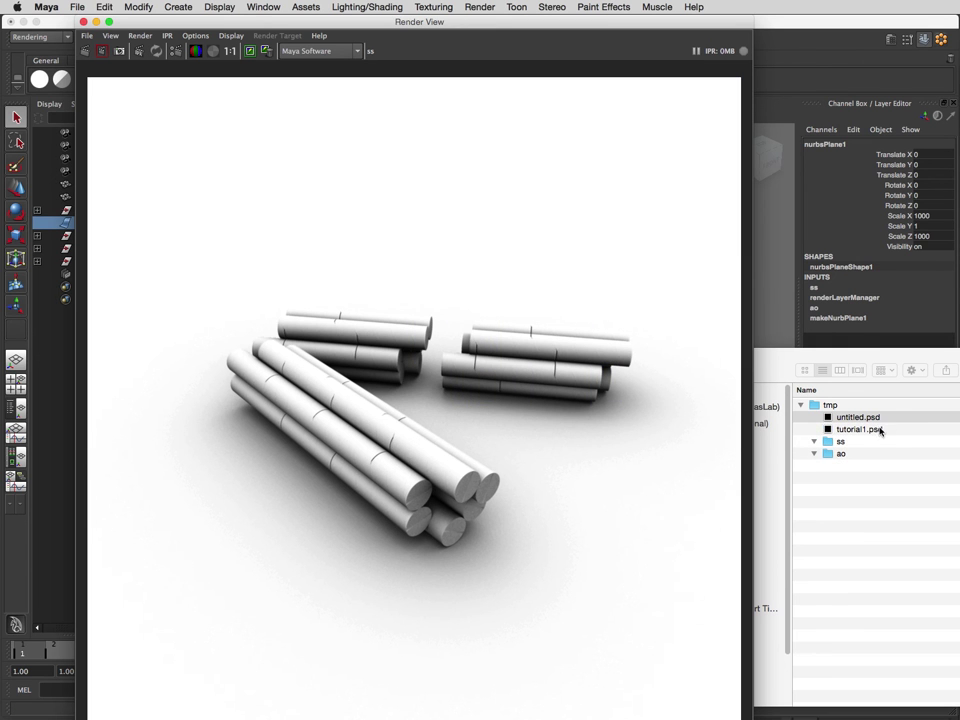
Open tutorial1.psd and switch its ao layer's blend mode to Multiply.
double_click(872, 429)
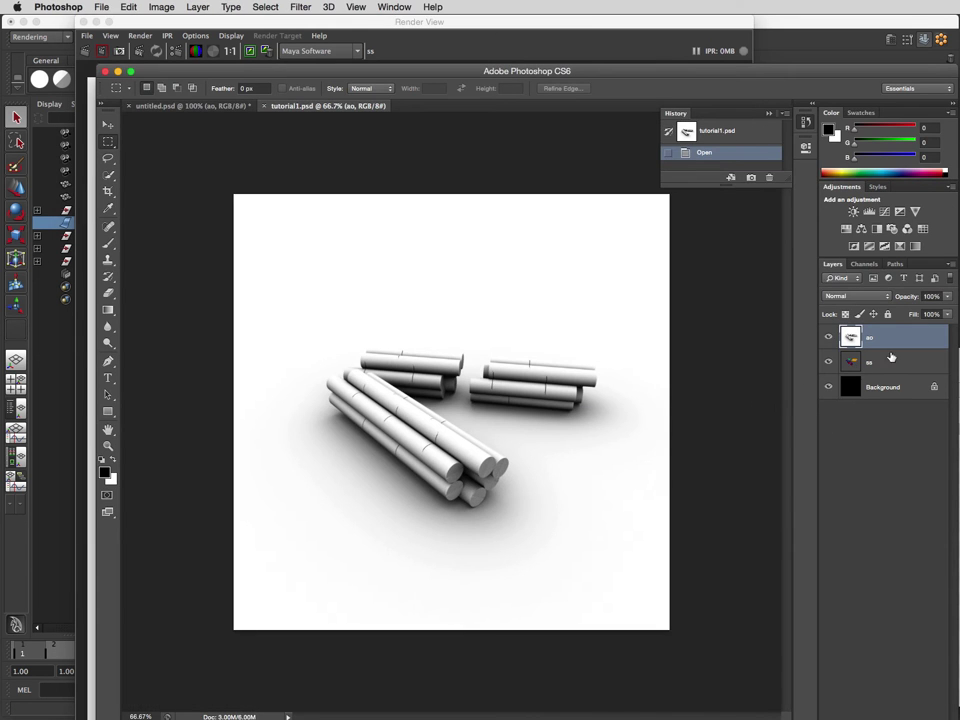
left_click(856, 296)
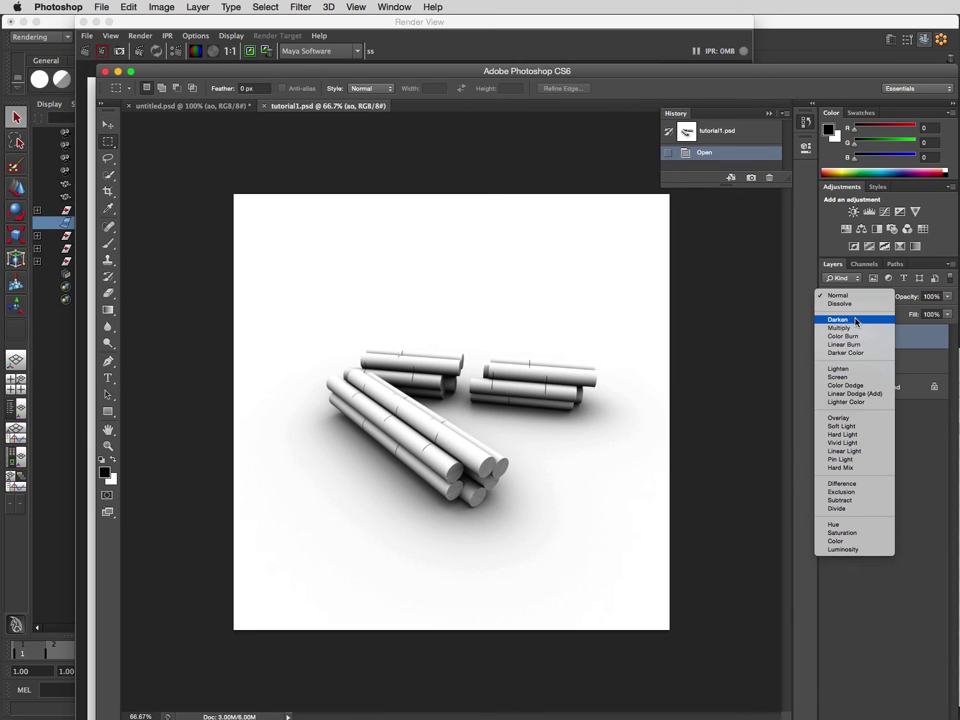
left_click(846, 328)
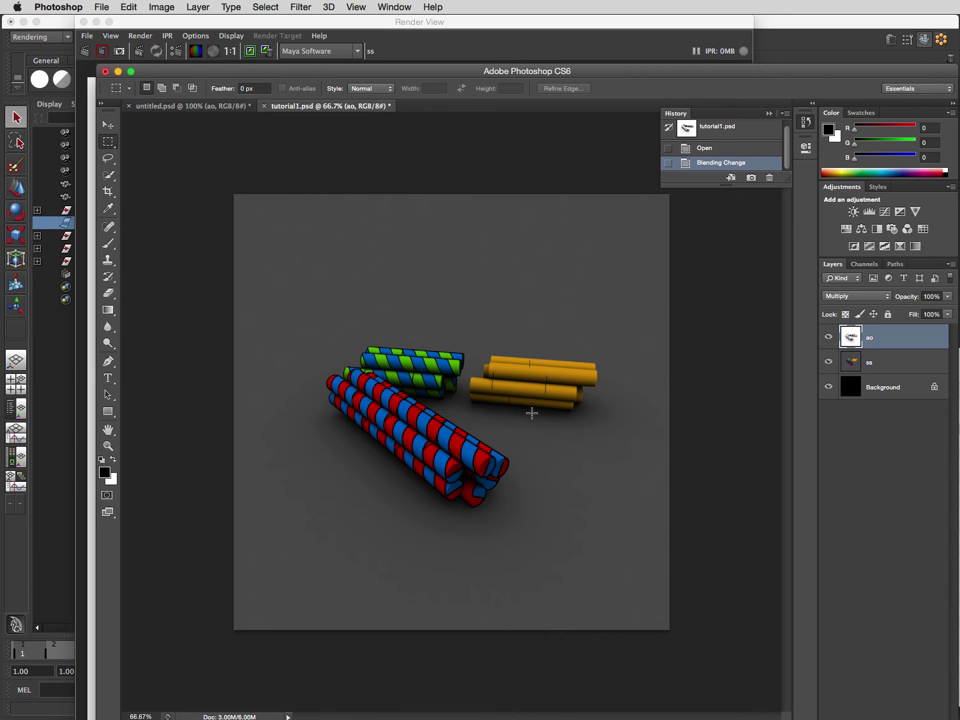
Lower the ao layer's opacity to 75% and invert its tones.
left_click(931, 297)
type("75")
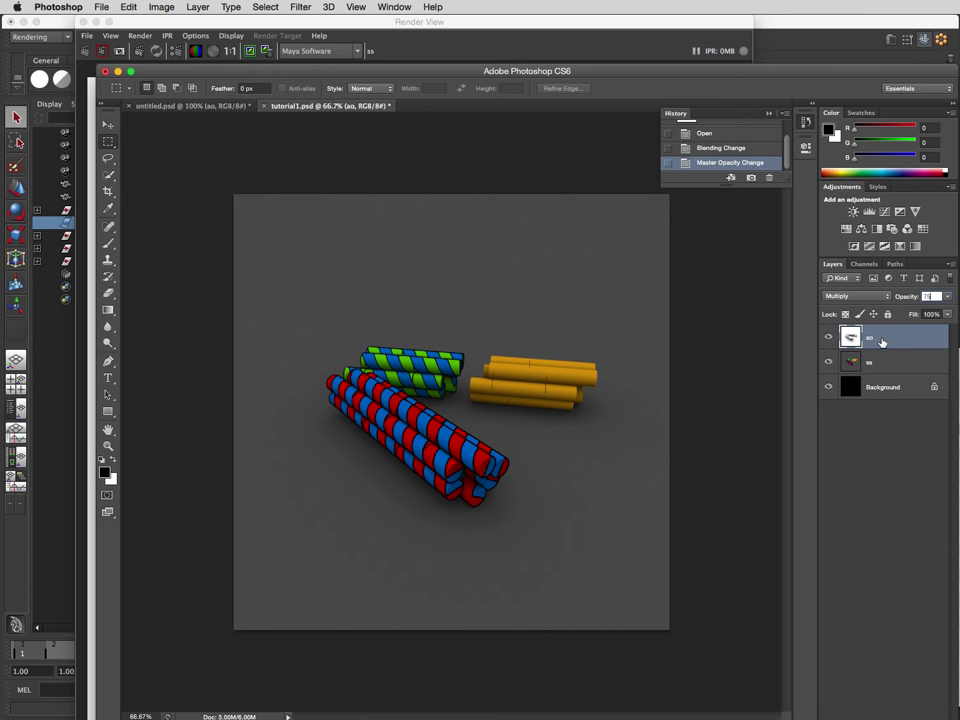
key("super+i")
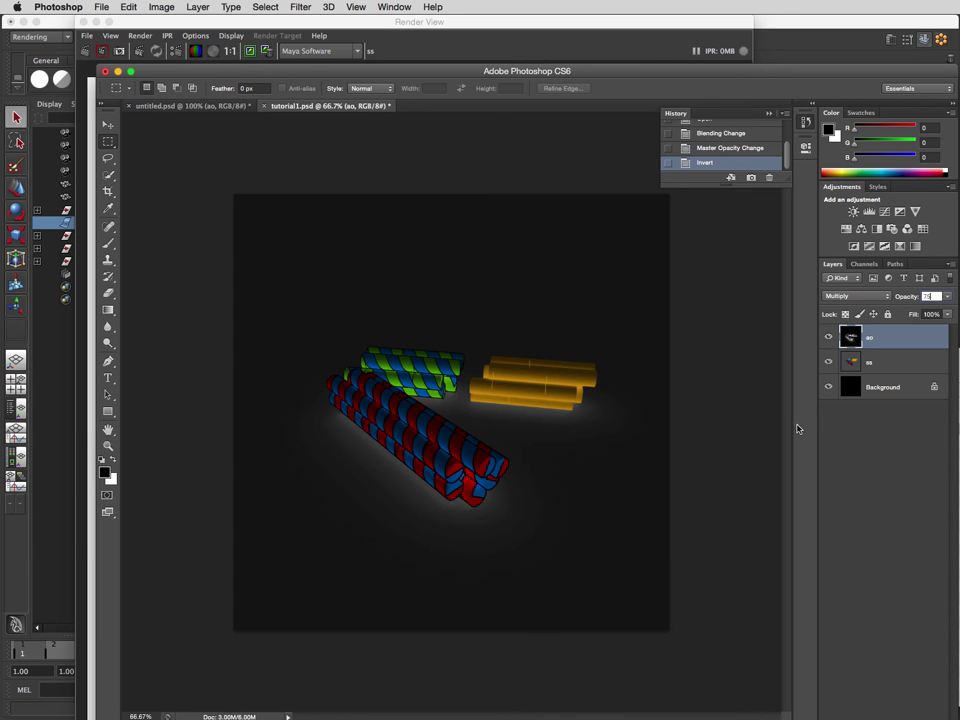